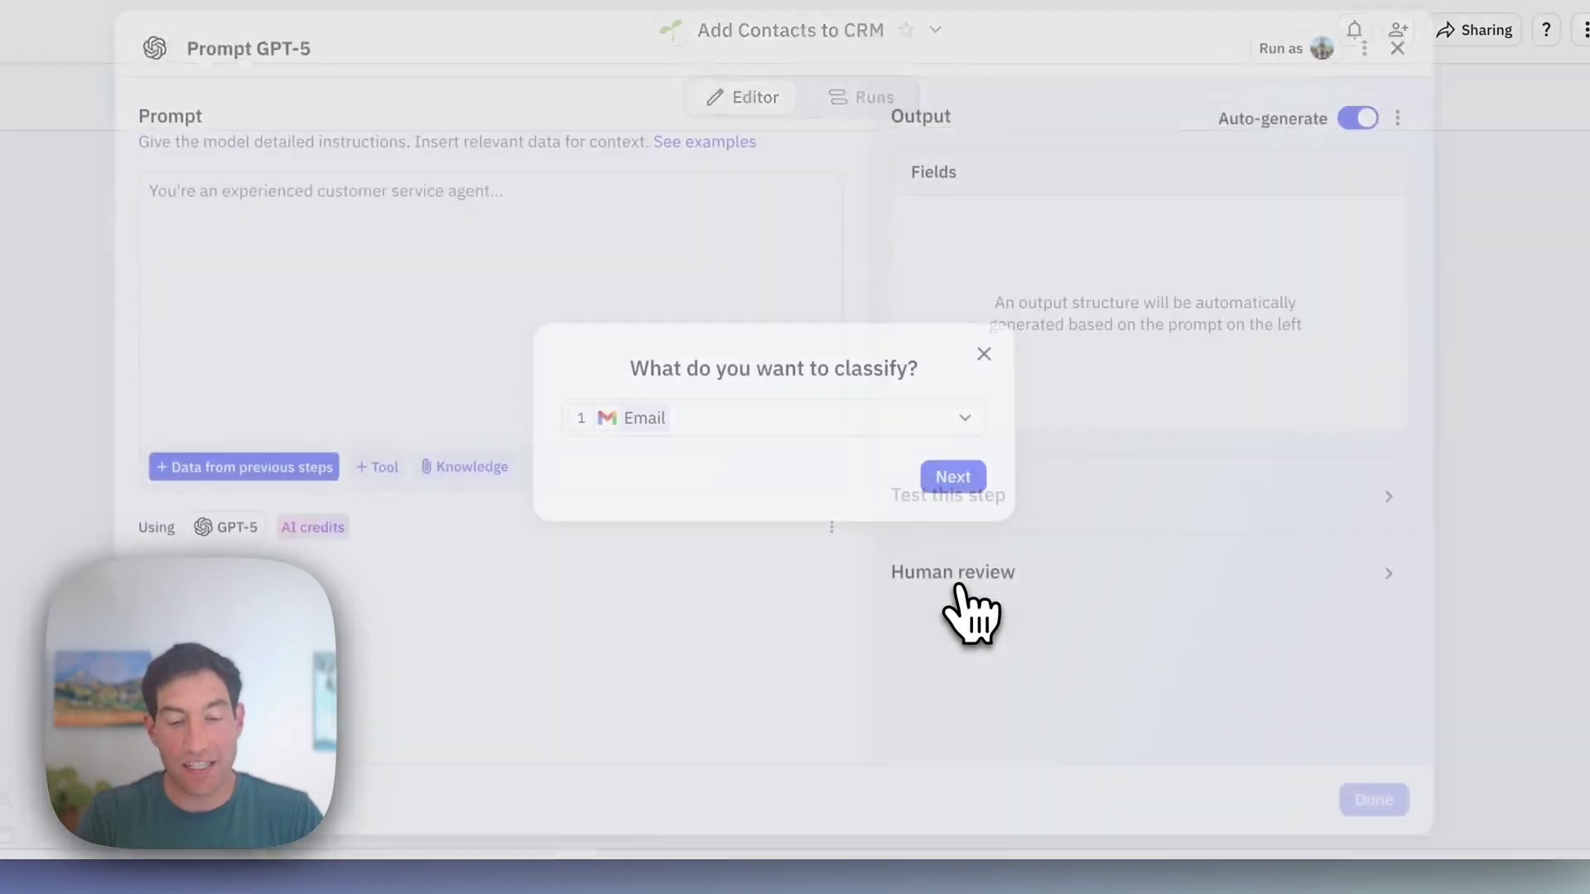
Step: Replace the default AI prompt with one asking for a yes/no Decision, rationale, contact name and email
{"action": "left_click", "coordinate": [958, 485]}
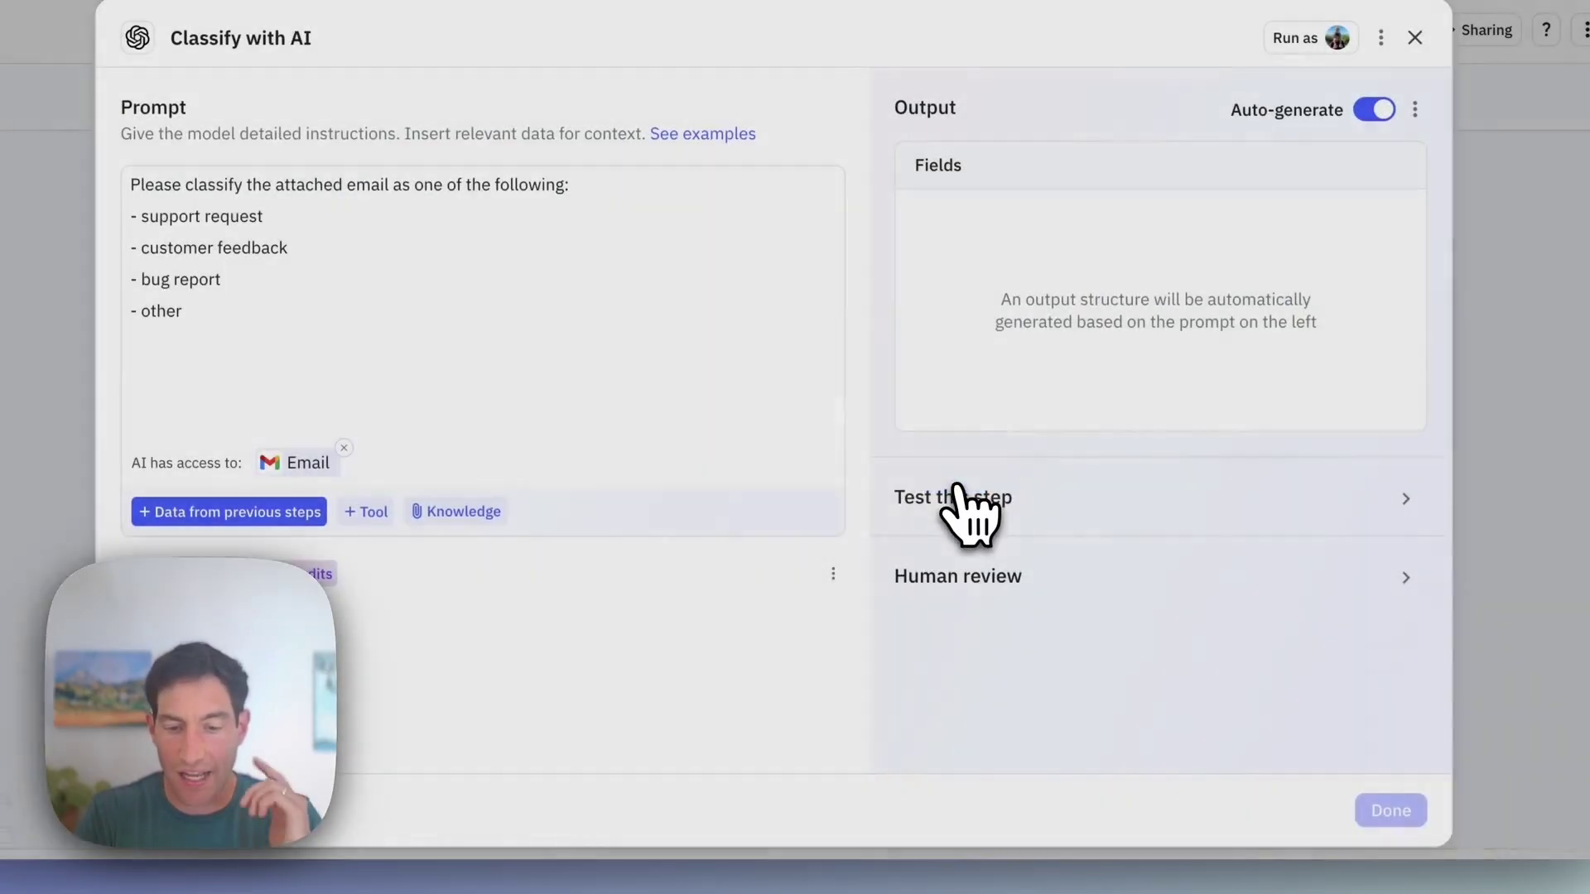
{"action": "left_click_drag", "start_coordinate": [384, 348], "coordinate": [147, 220]}
{"action": "left_click_drag", "start_coordinate": [313, 348], "coordinate": [305, 312]}
{"action": "key", "text": "BackSpace"}
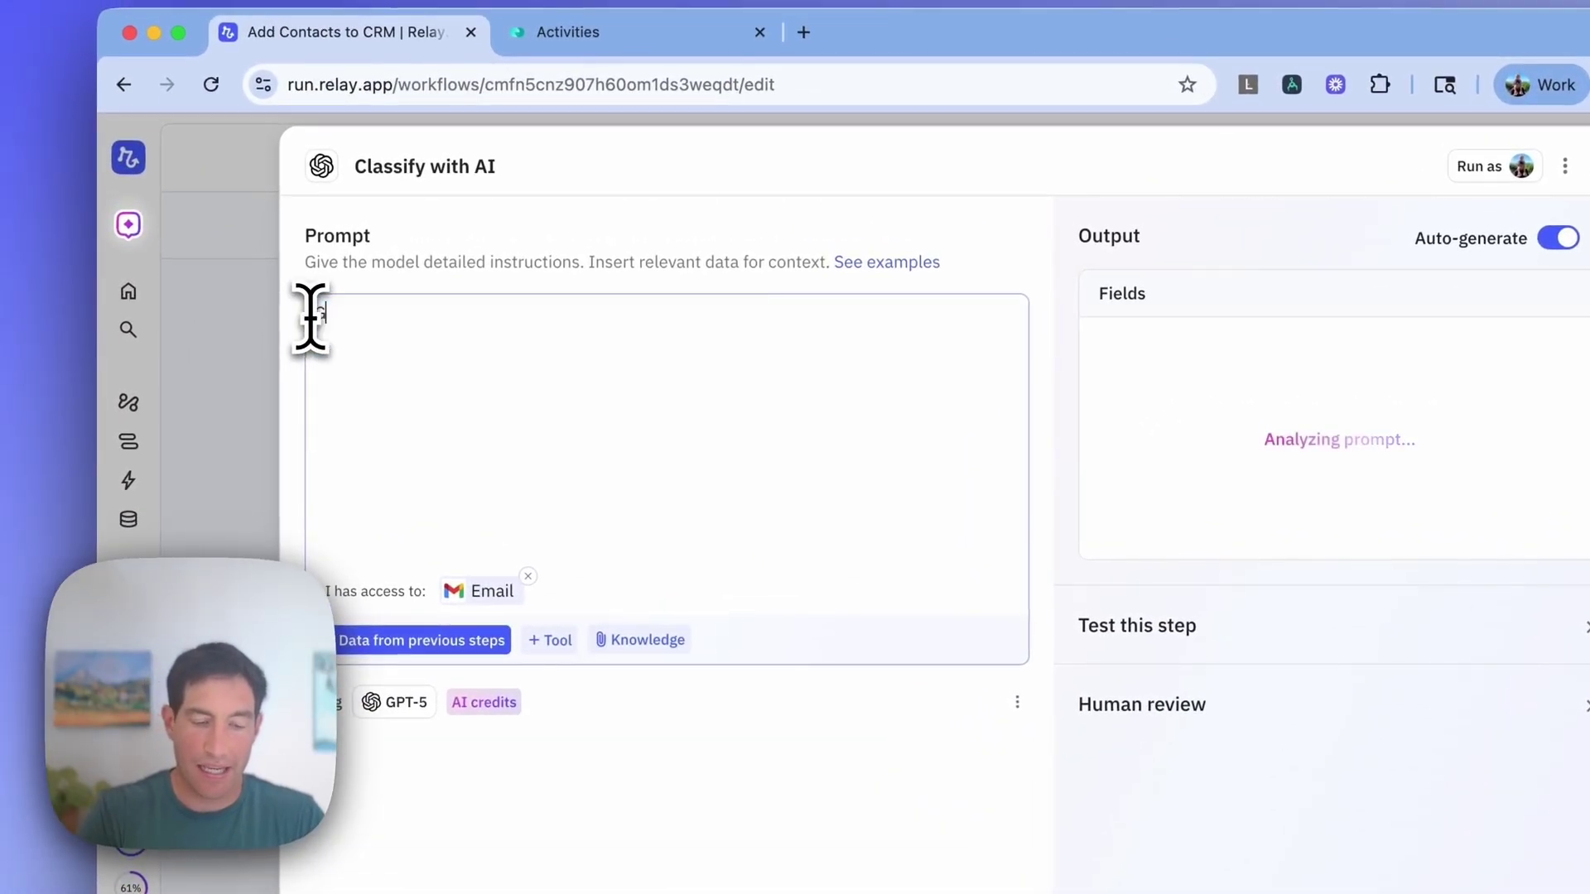
{"action": "type", "text": "Given an email I've j"}
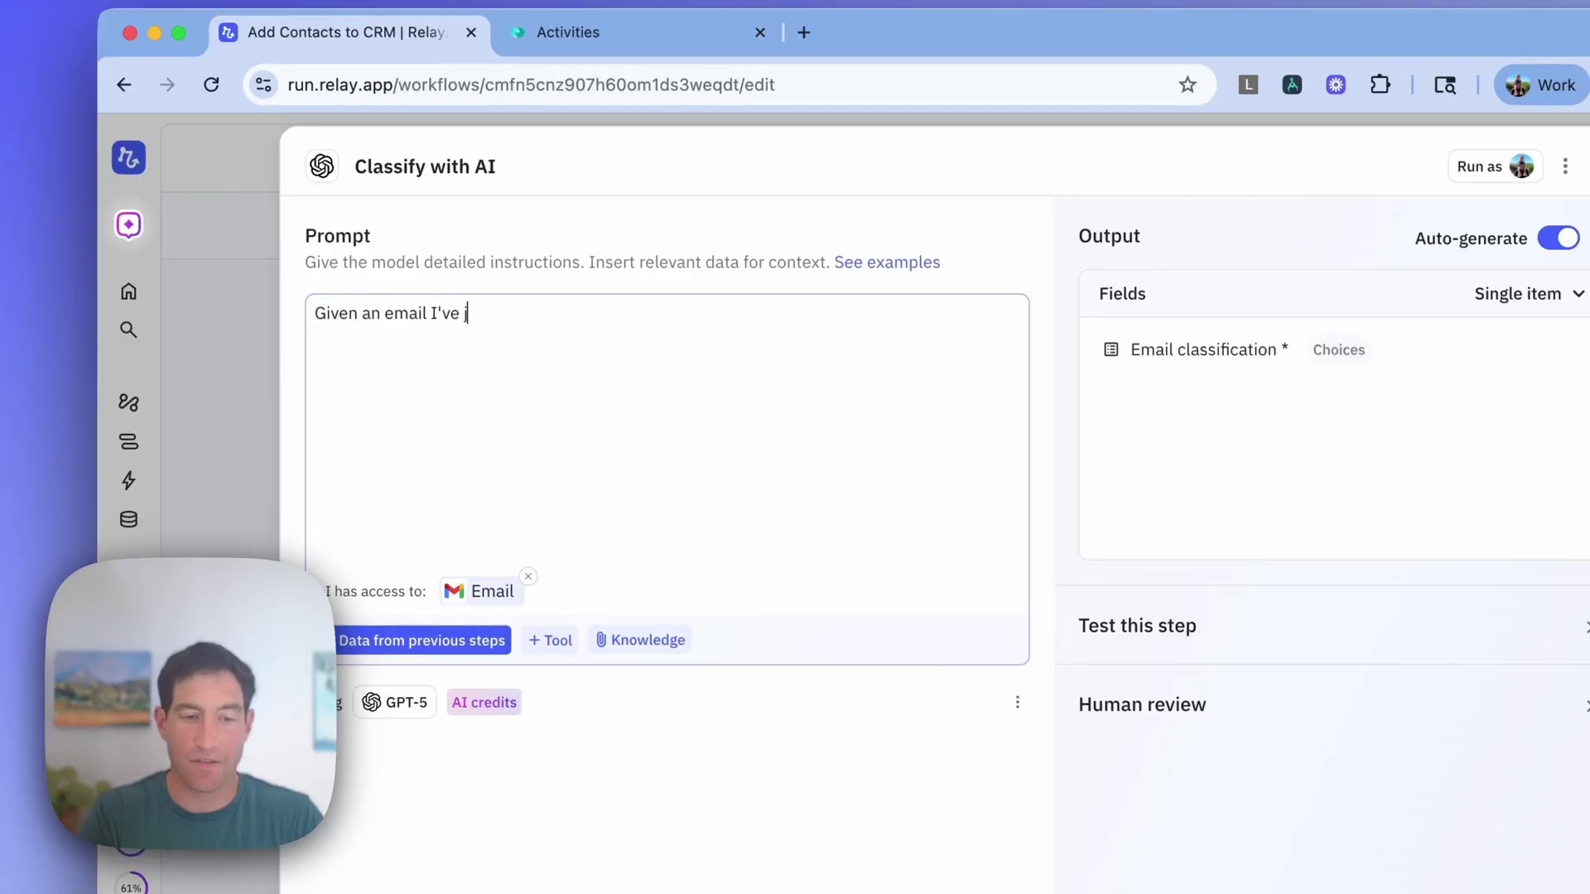
{"action": "type", "text": "ust sent, please determine whether it makes sense to add the rec"}
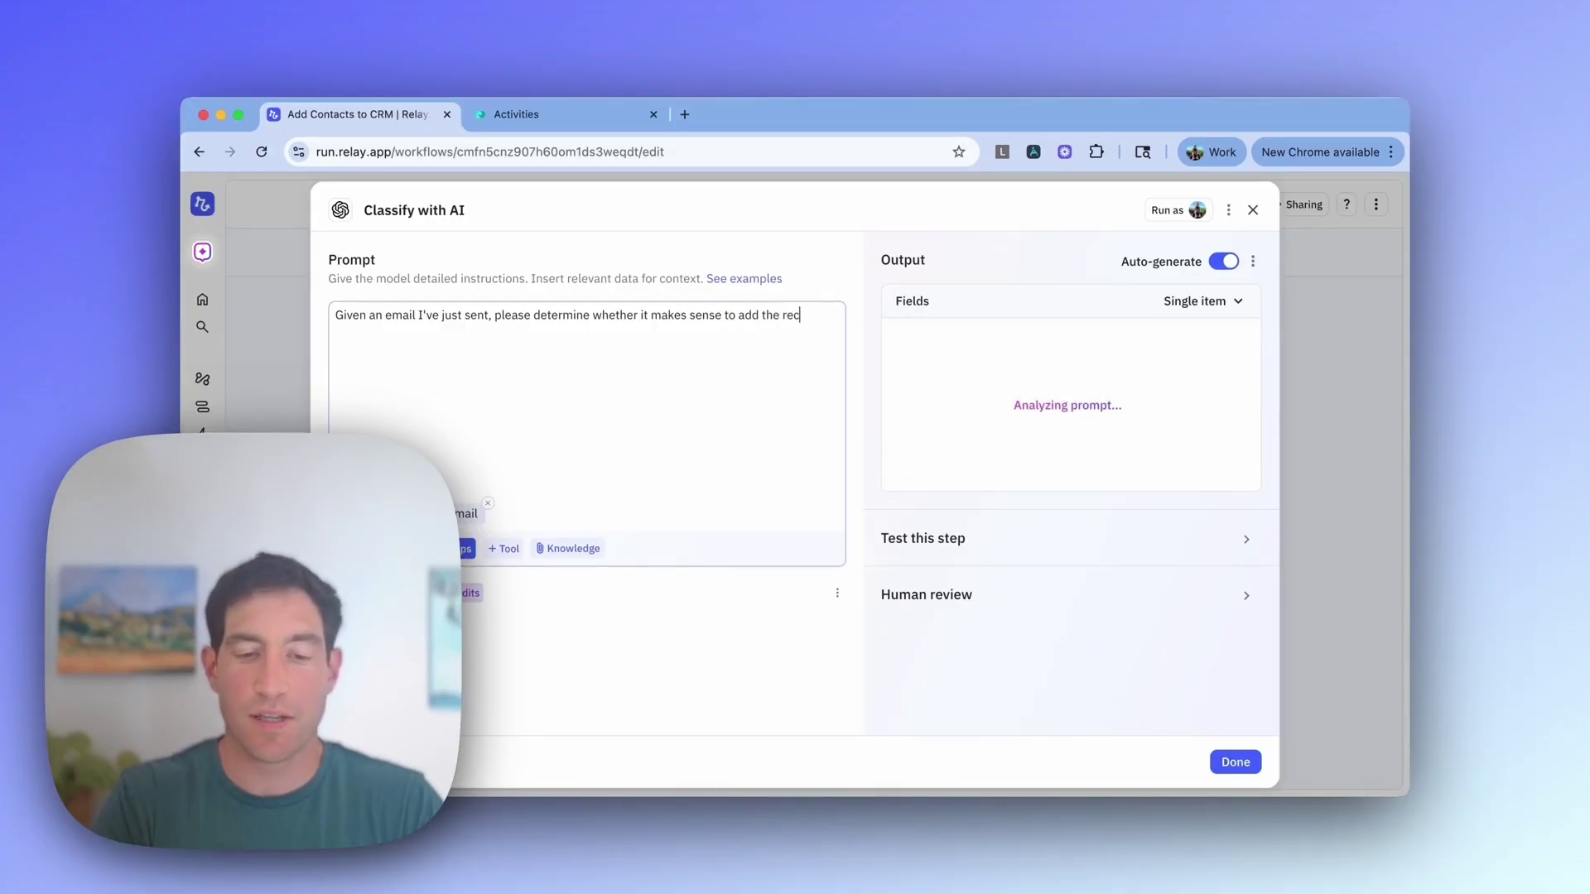
{"action": "type", "text": "eipi"}
{"action": "key", "text": "BackSpace"}
{"action": "key", "text": "BackSpace"}
{"action": "key", "text": "BackSpace"}
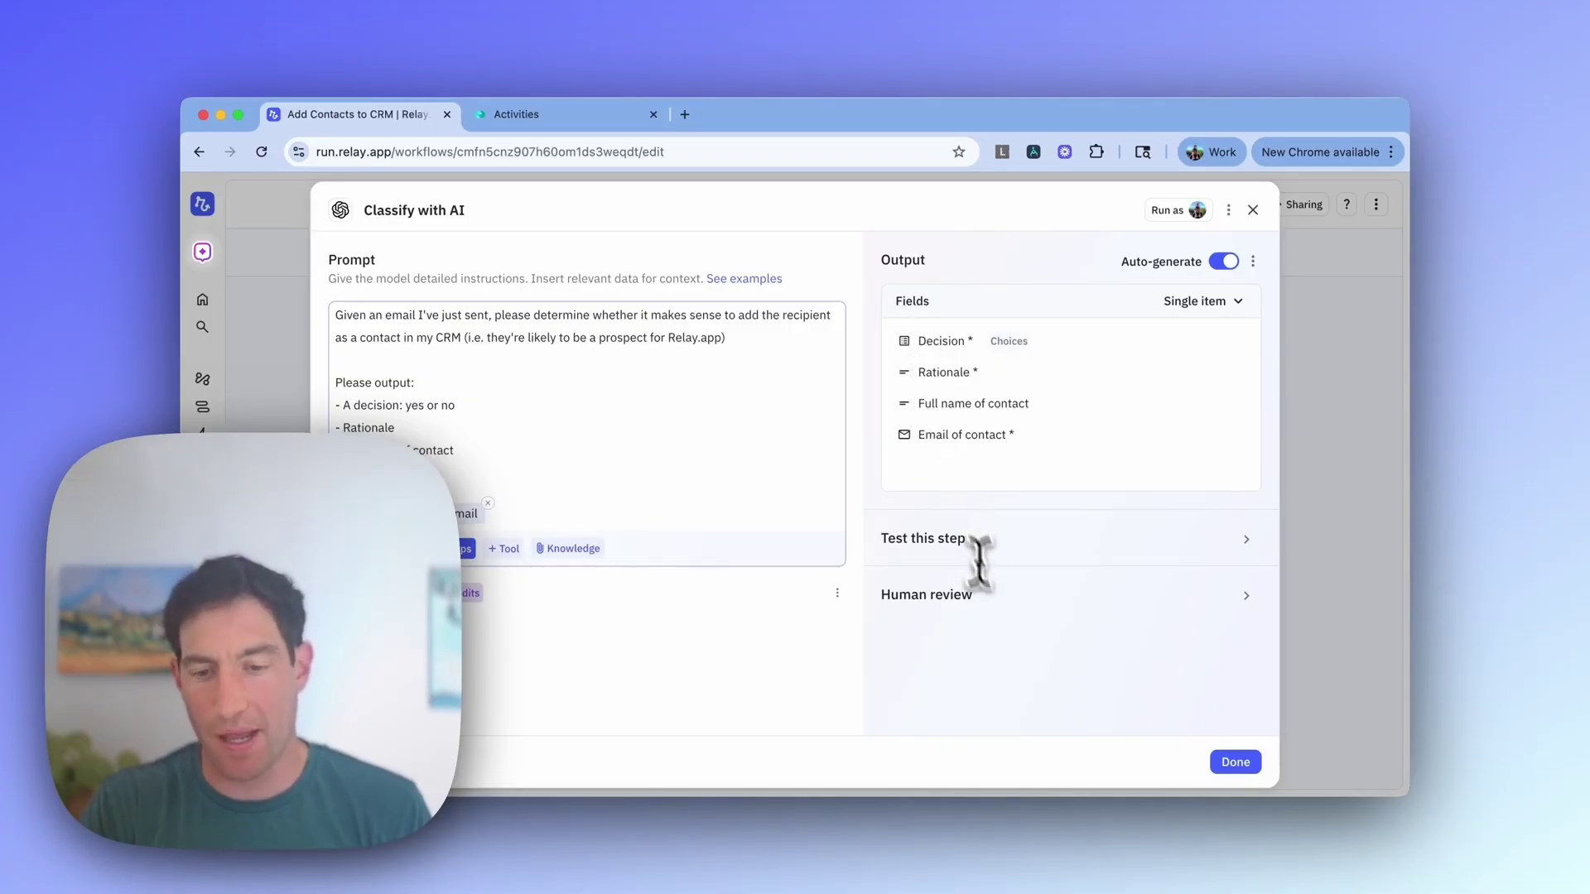
{"action": "left_click", "coordinate": [1225, 761]}
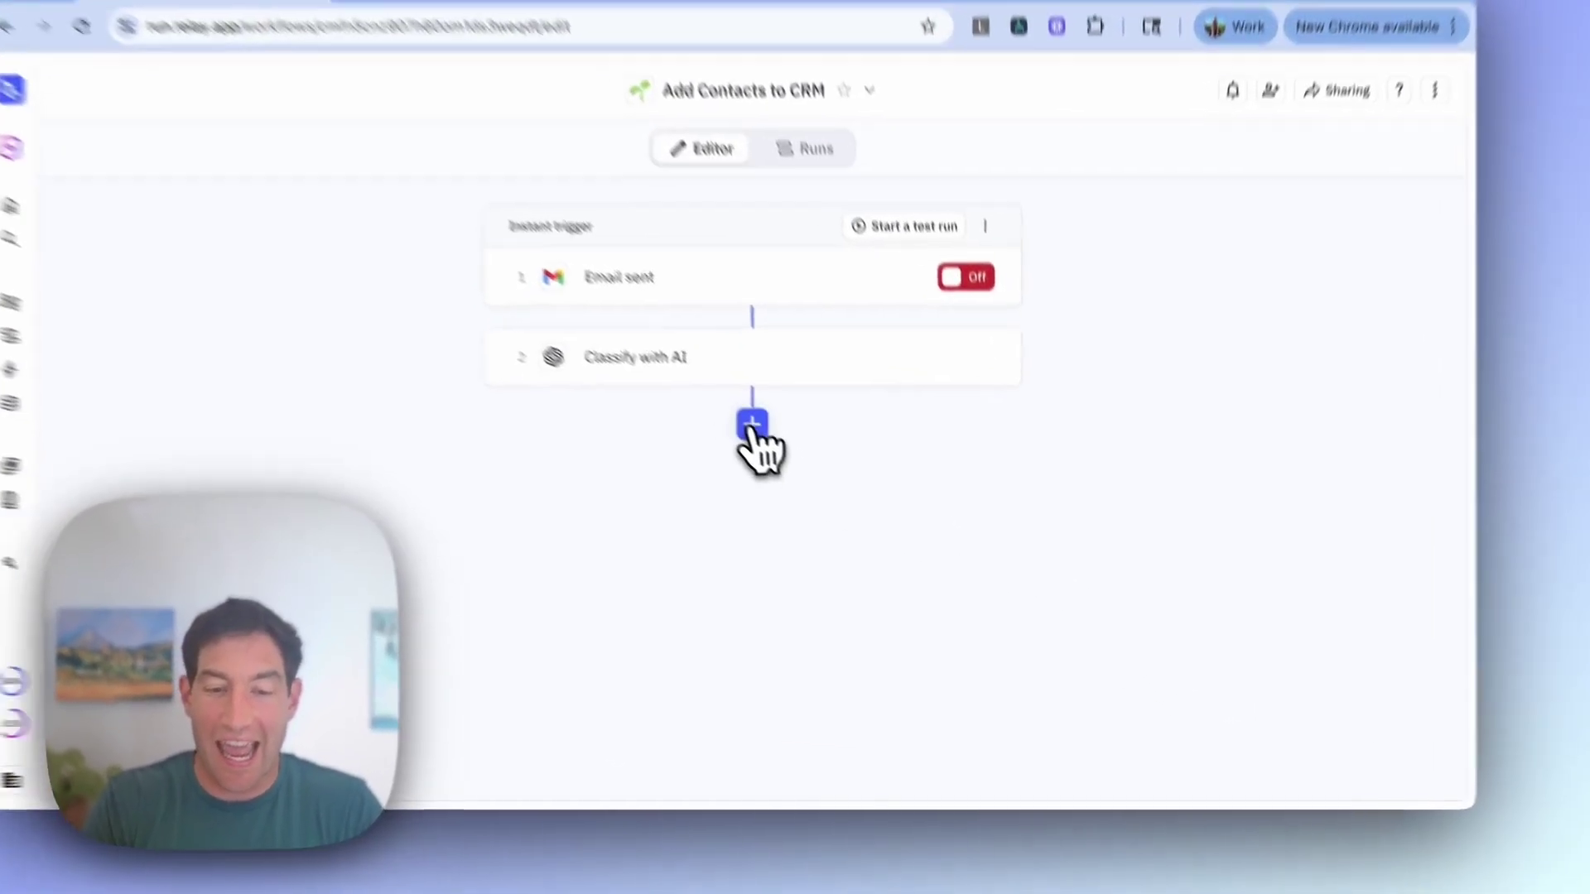
Step: Add an 'End run if' step that stops when the AI's Decision is 'no'
{"action": "left_click", "coordinate": [814, 480]}
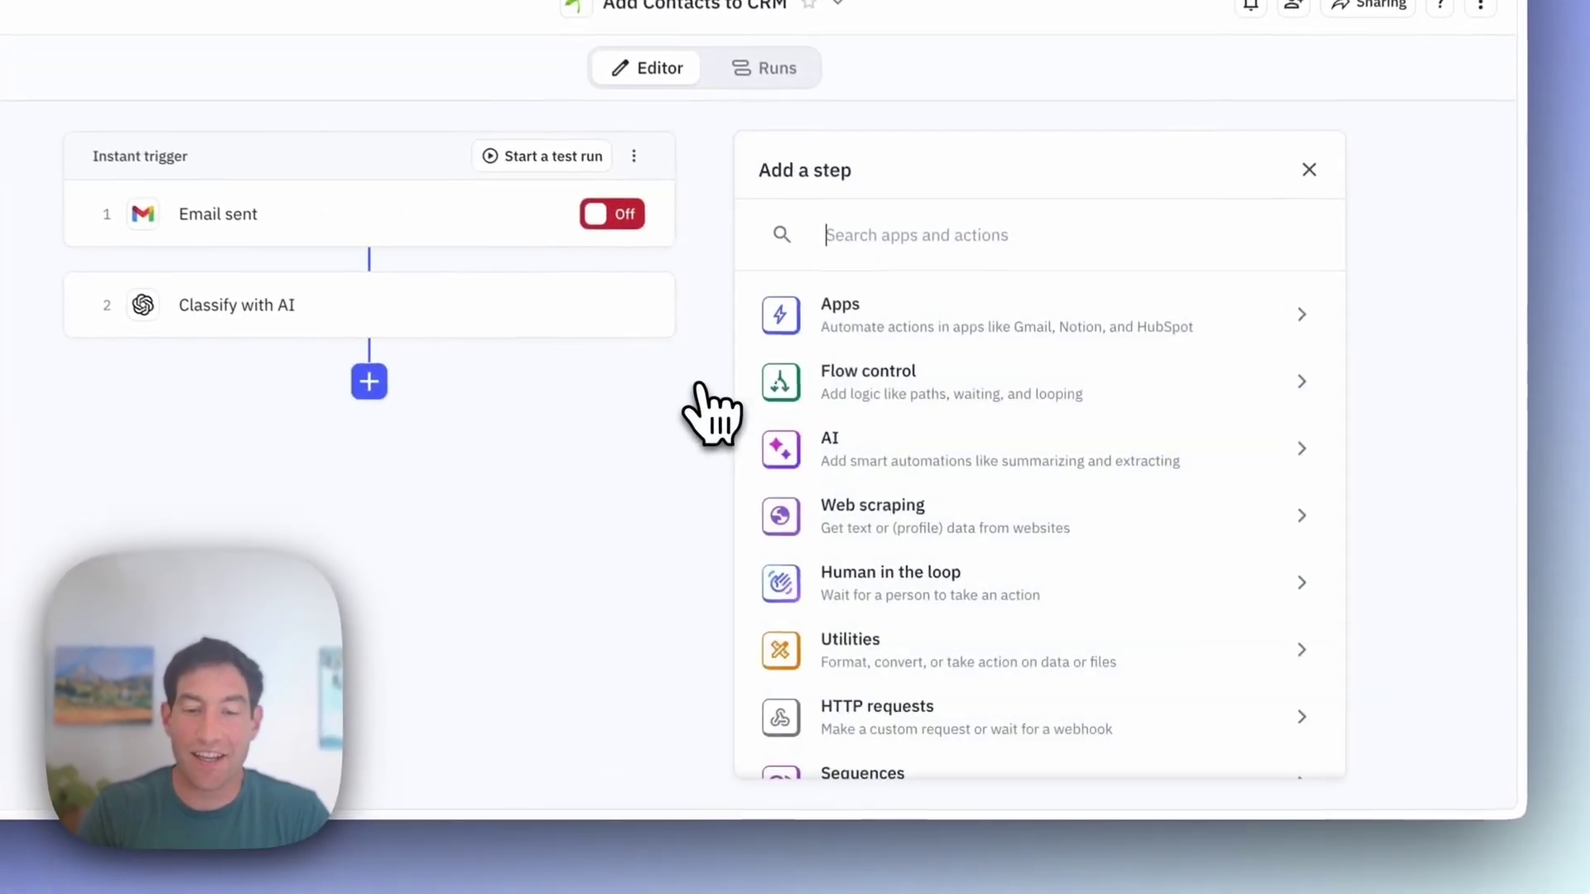
{"action": "type", "text": "end"}
{"action": "key", "text": "Return"}
{"action": "left_click", "coordinate": [820, 427]}
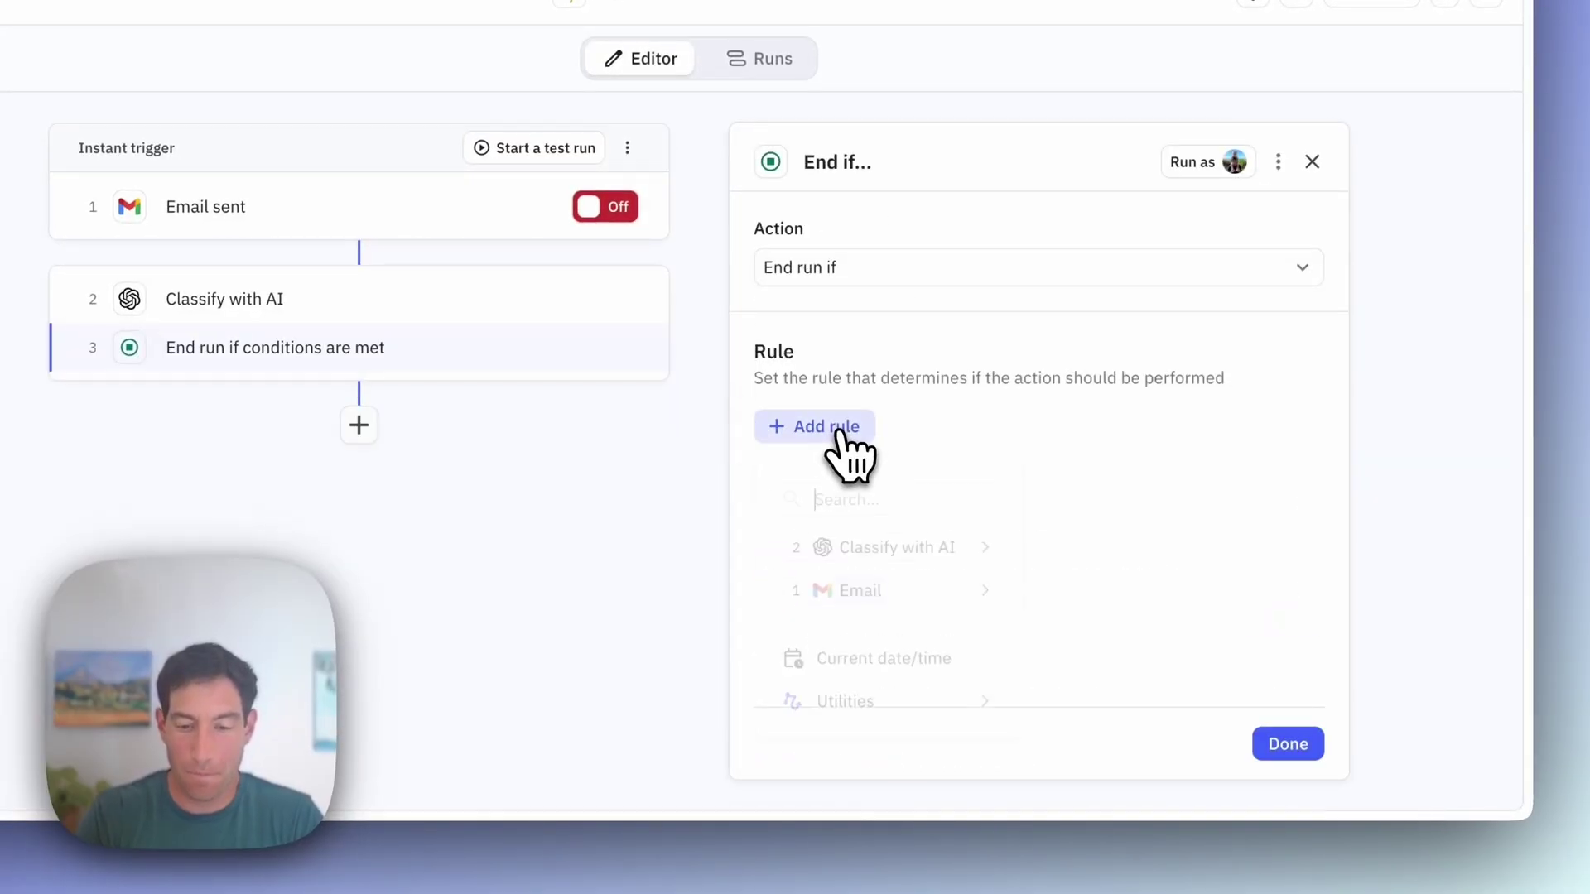
{"action": "left_click", "coordinate": [1096, 561]}
{"action": "left_click", "coordinate": [979, 476]}
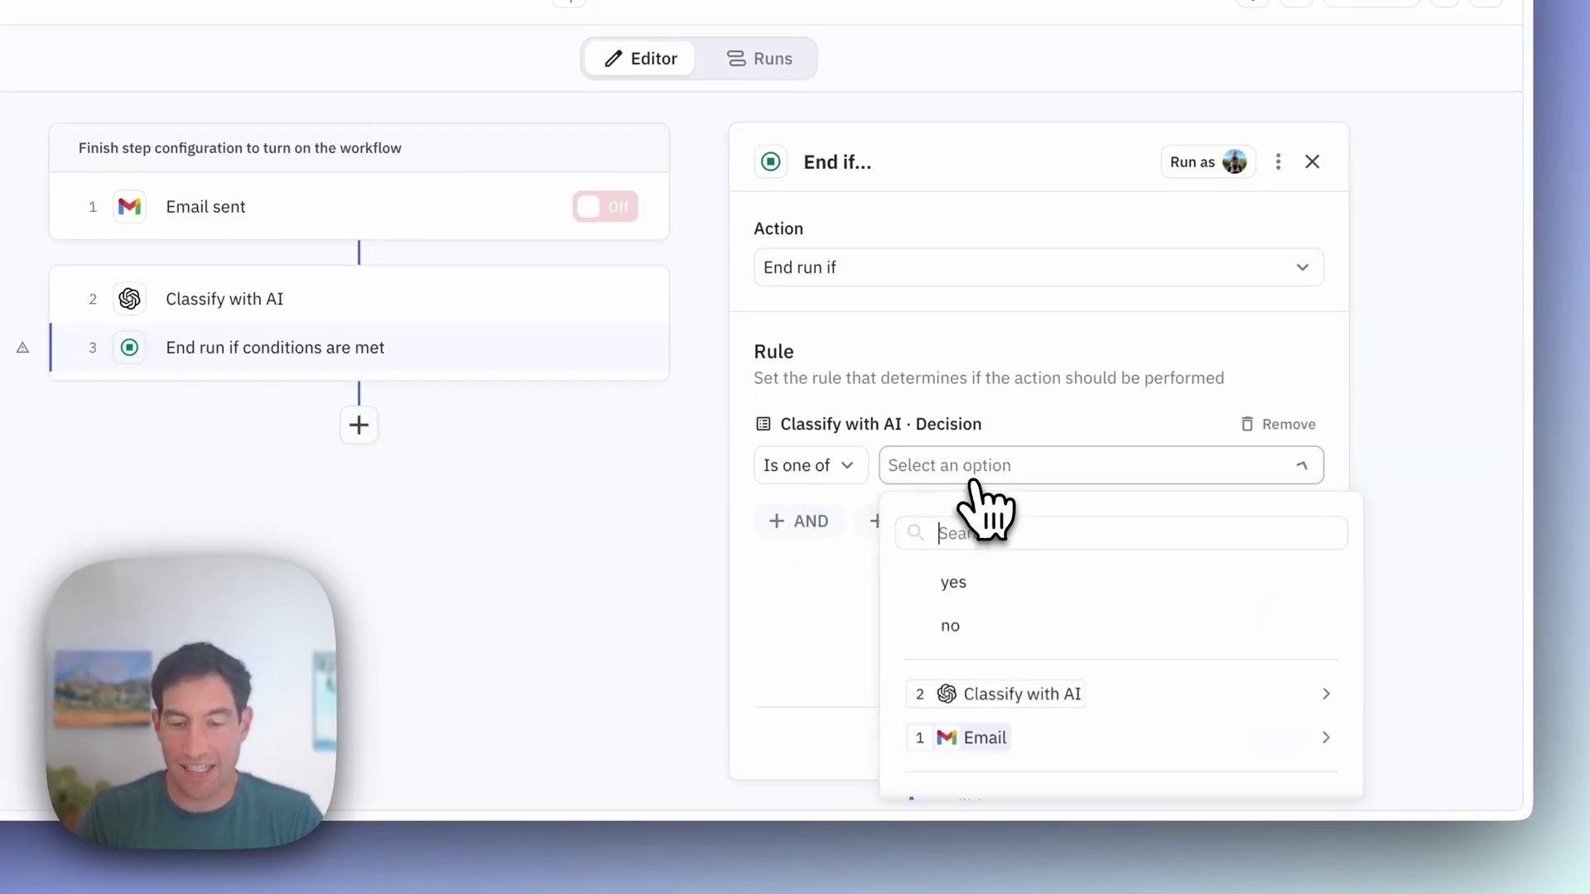
{"action": "left_click", "coordinate": [961, 623]}
{"action": "left_click", "coordinate": [1304, 745]}
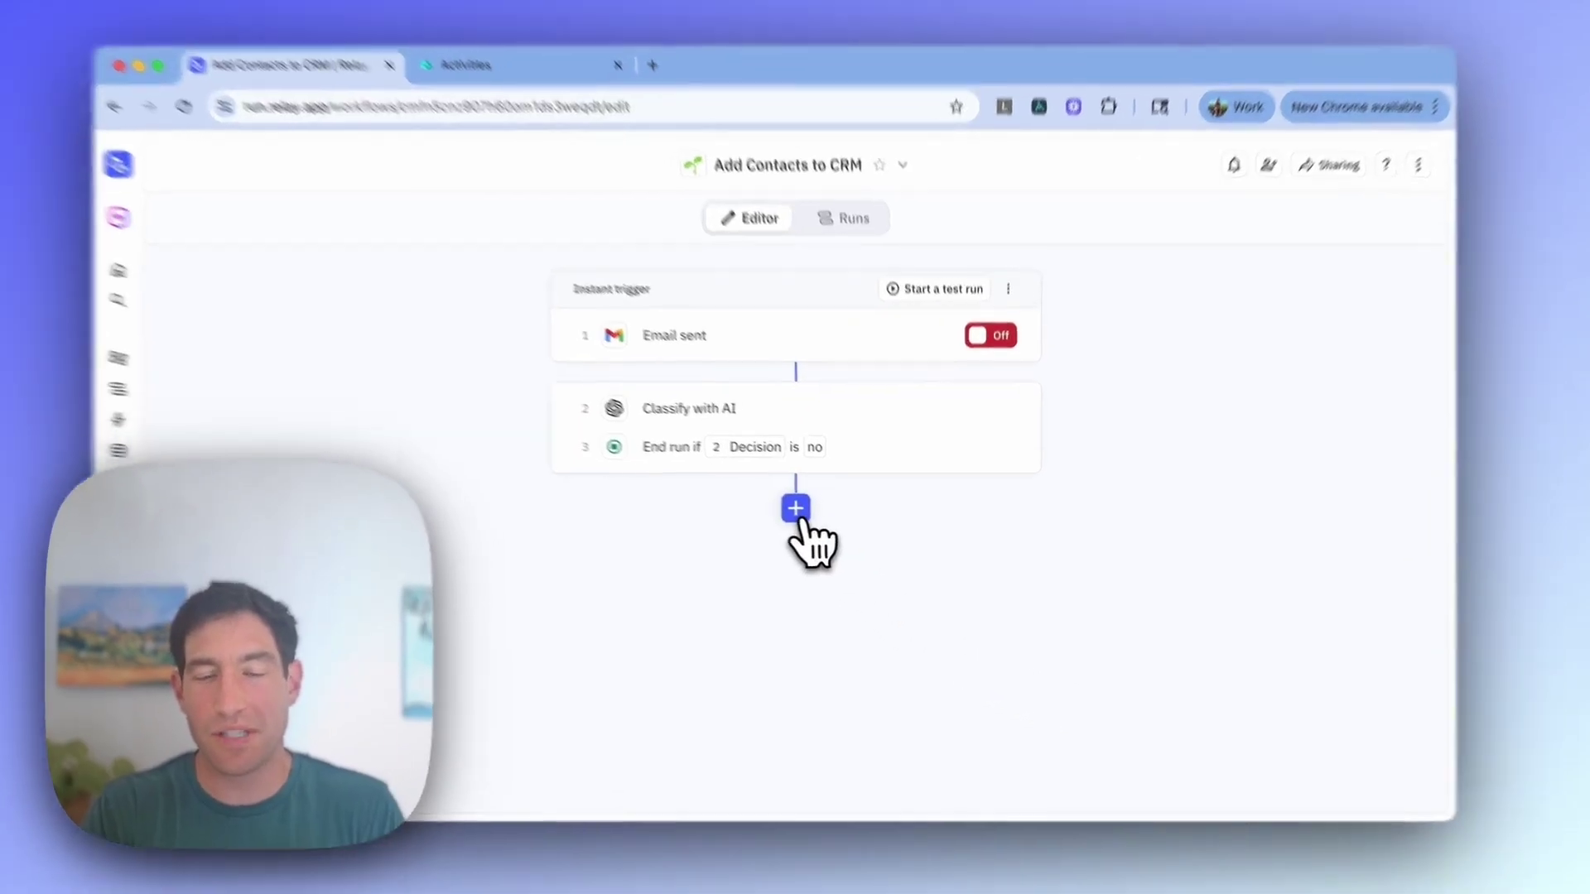
Step: Add a Monday.com Find item(s) step on the CRM > Contacts board returning a single item
{"action": "left_click", "coordinate": [814, 514]}
{"action": "type", "text": "find tim"}
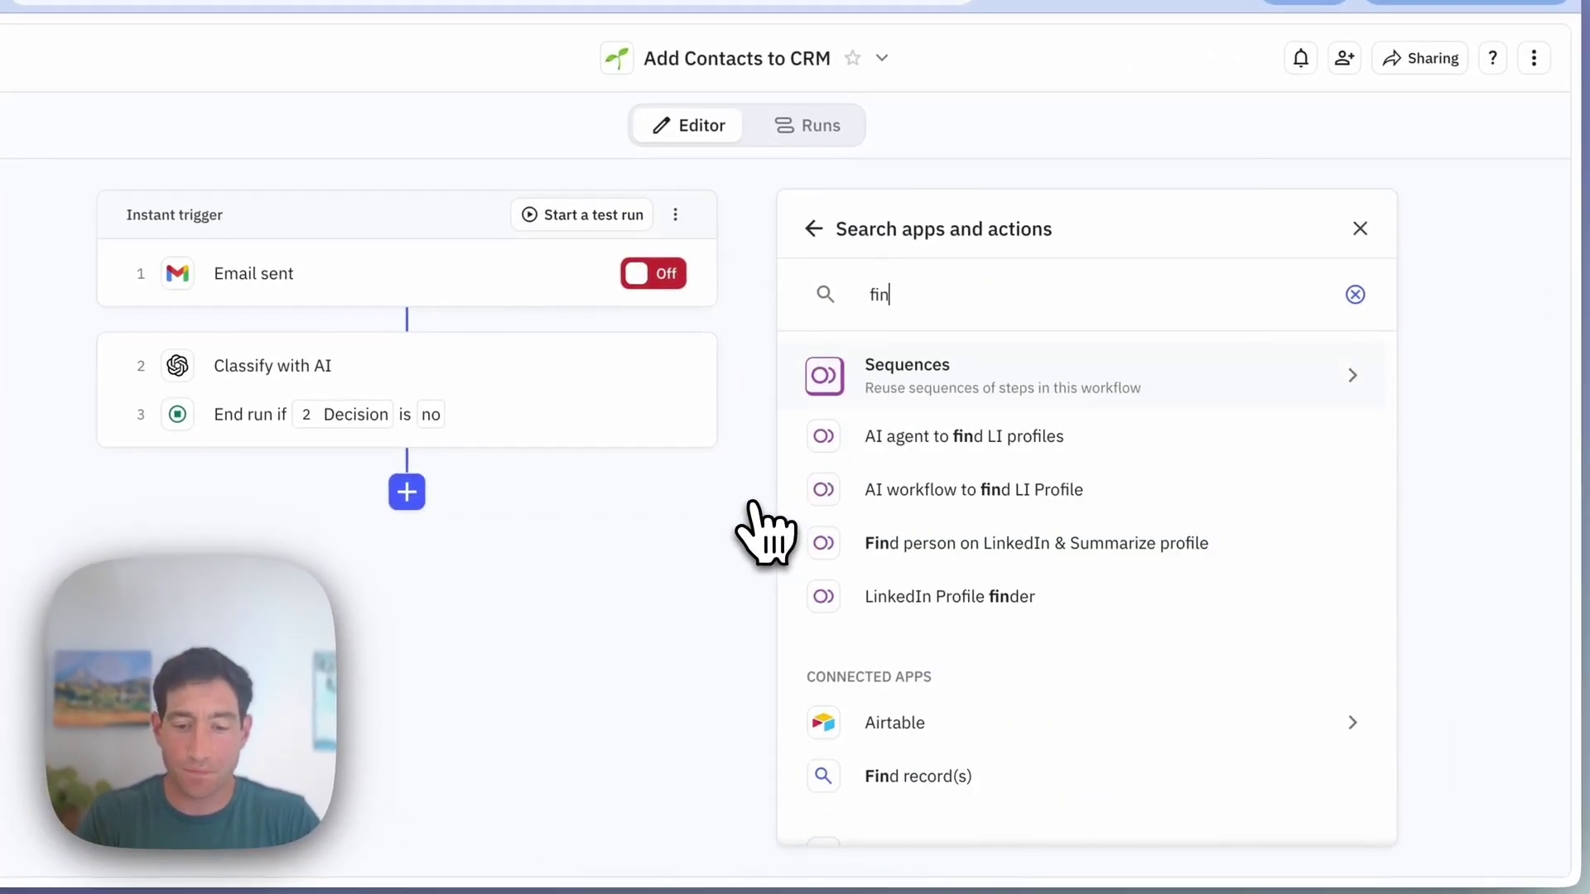
{"action": "key", "text": "BackSpace"}
{"action": "key", "text": "BackSpace"}
{"action": "key", "text": "BackSpace"}
{"action": "type", "text": "item"}
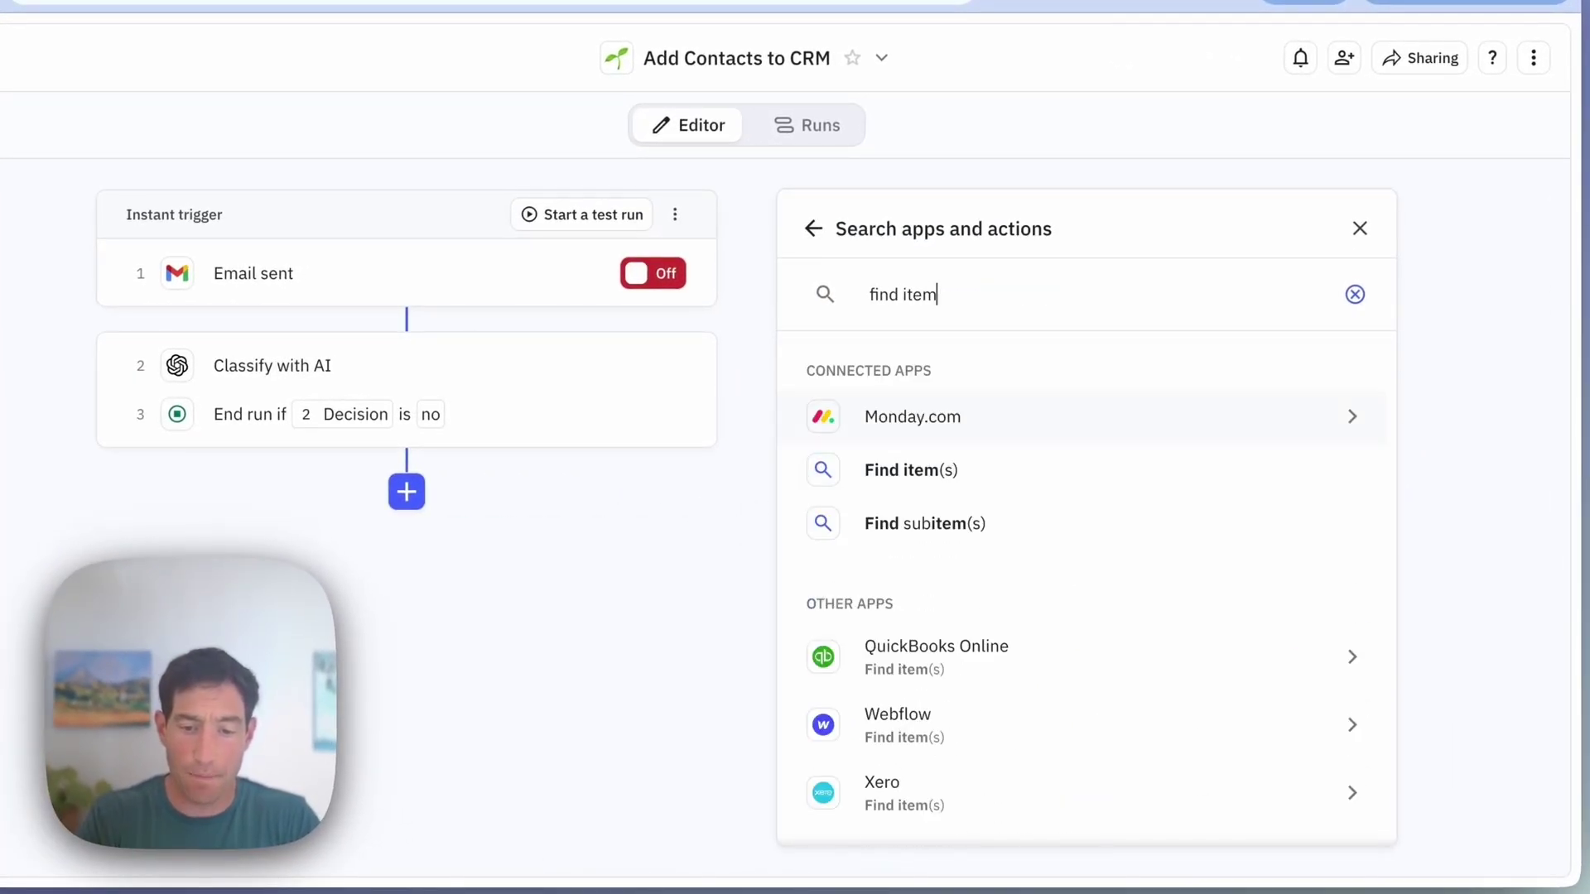
{"action": "left_click", "coordinate": [911, 469]}
{"action": "left_click", "coordinate": [824, 338]}
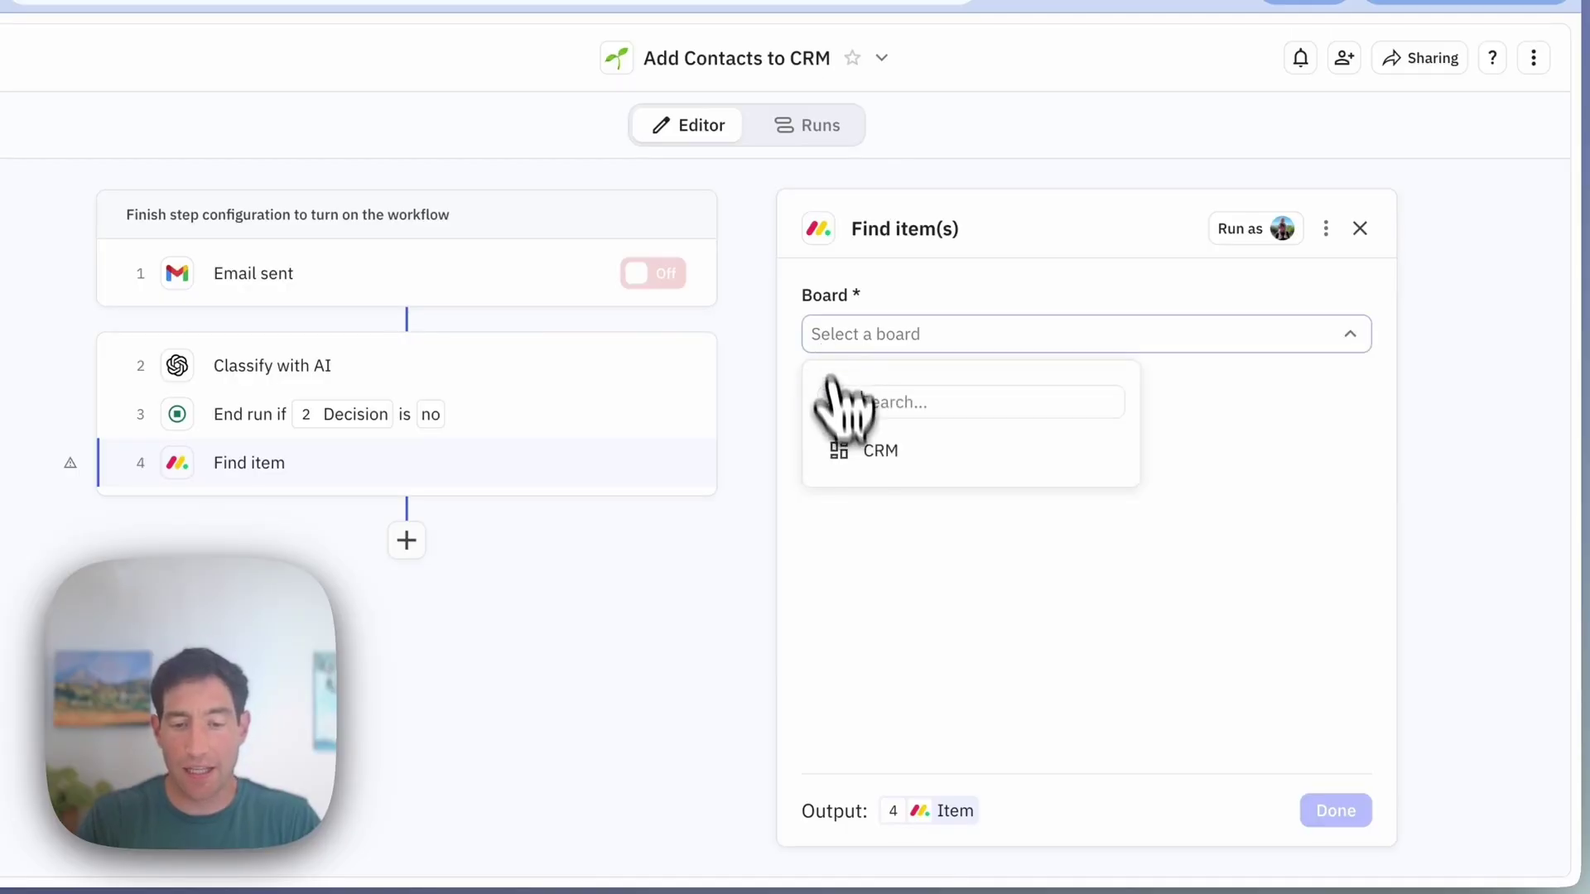
{"action": "left_click", "coordinate": [840, 456]}
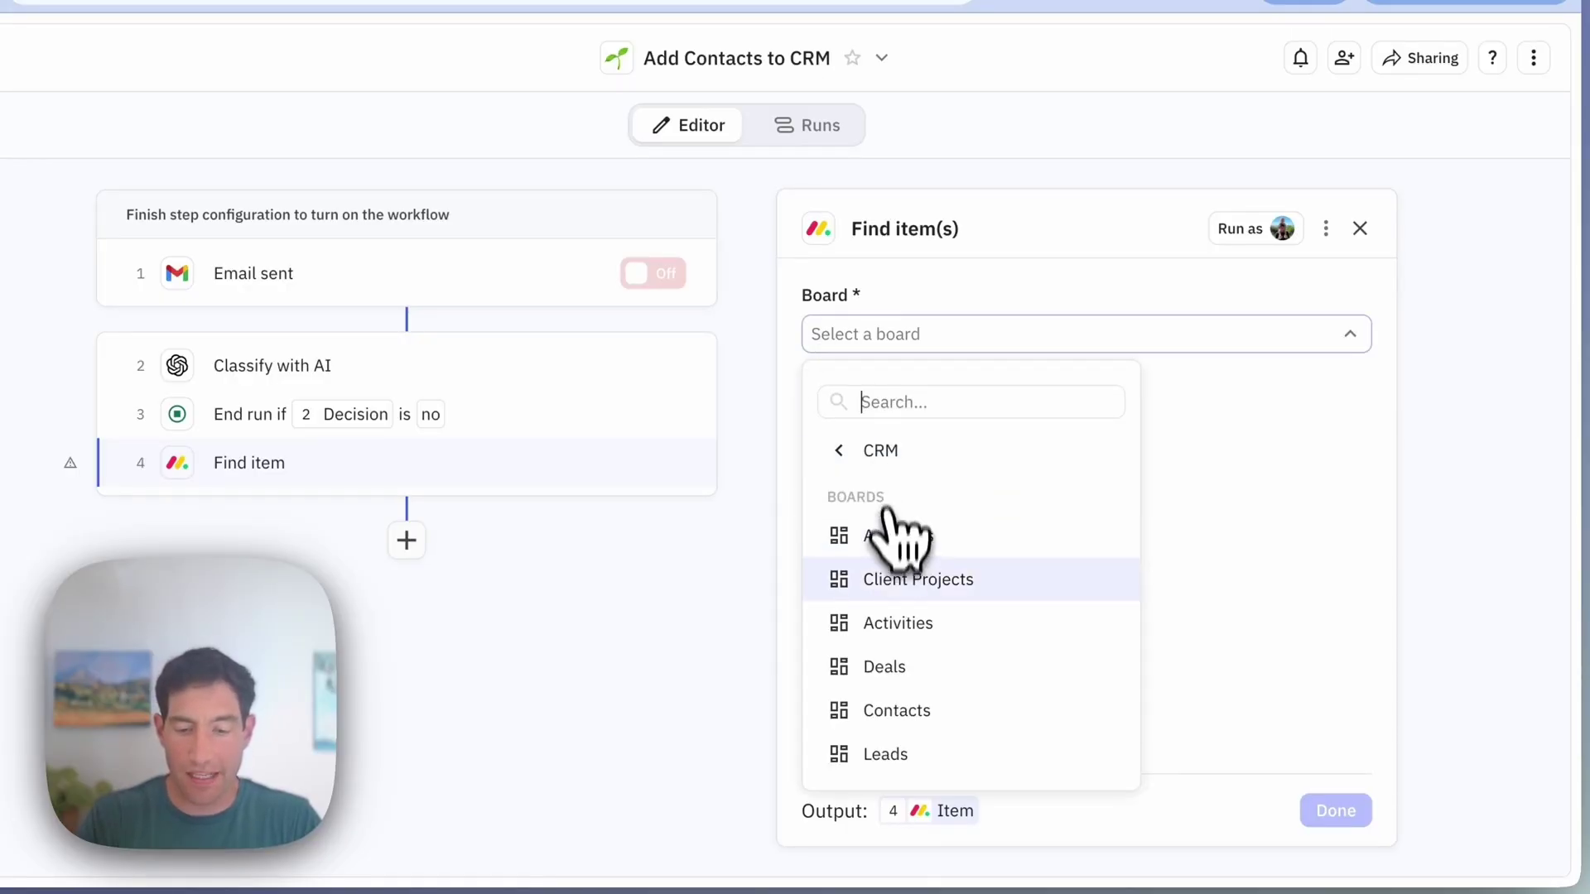
{"action": "left_click", "coordinate": [886, 710]}
{"action": "left_click", "coordinate": [877, 427]}
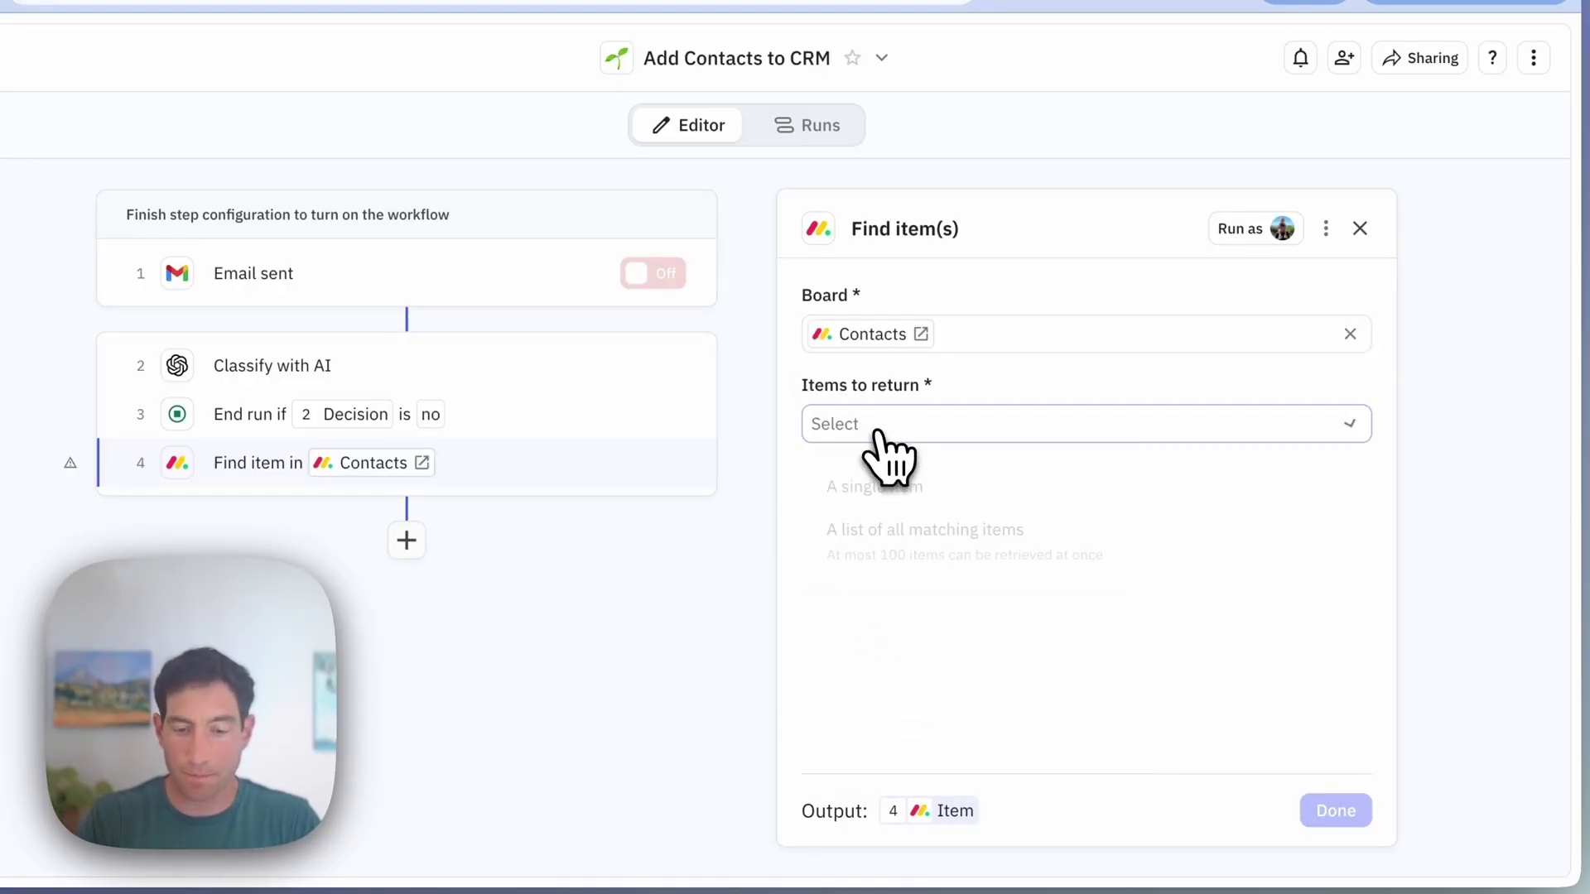
{"action": "left_click", "coordinate": [879, 489]}
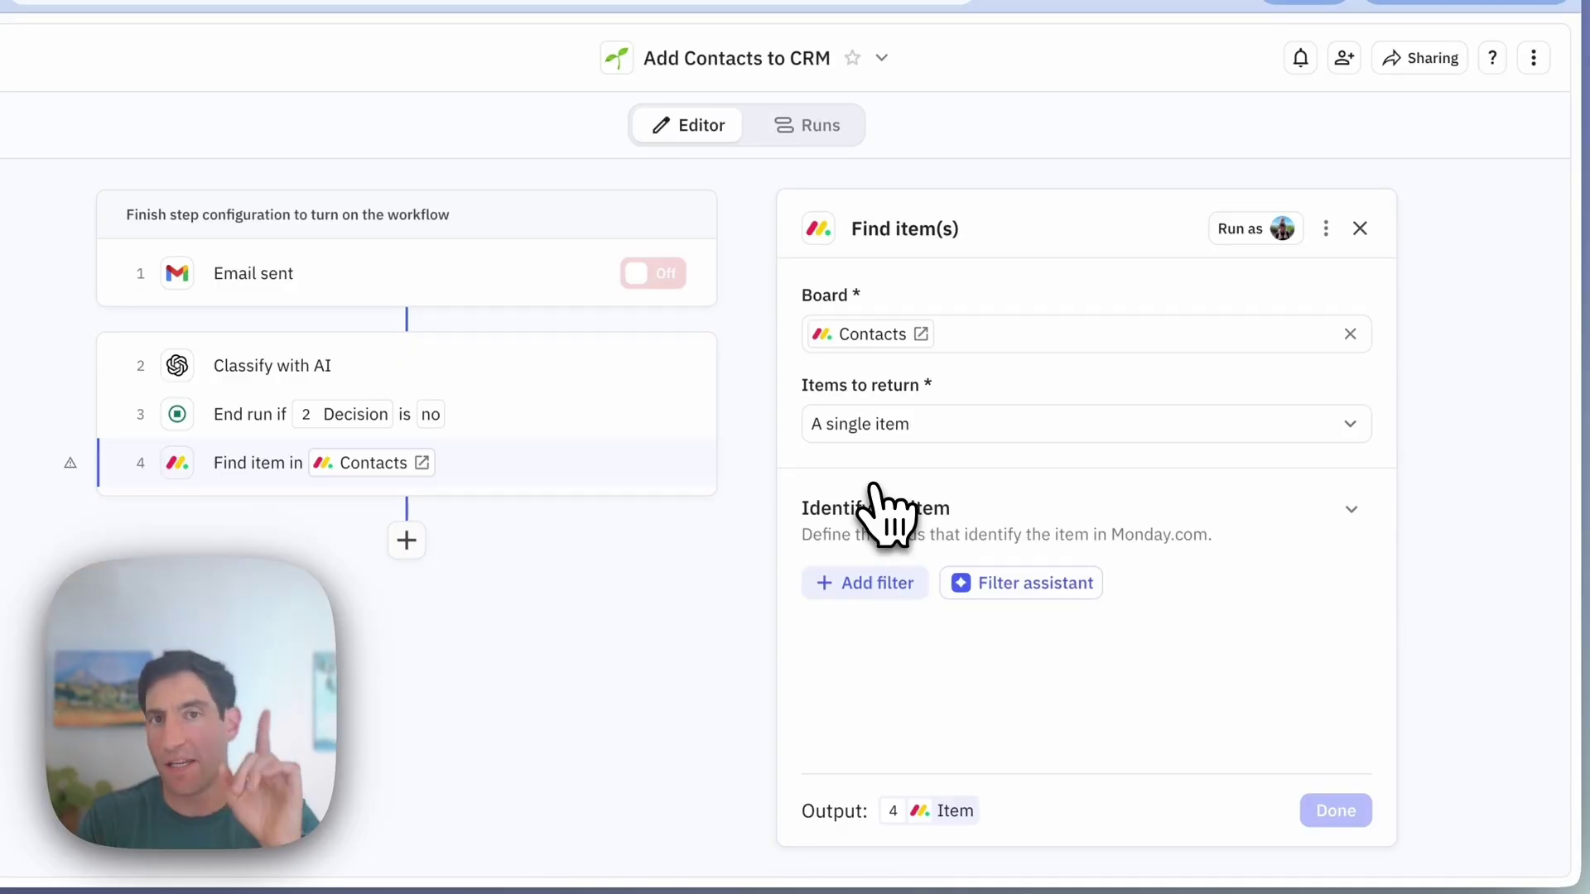
Step: Filter where Email equals the AI's Email of contact, continuing without a result if none
{"action": "left_click", "coordinate": [853, 584]}
{"action": "left_click", "coordinate": [884, 483]}
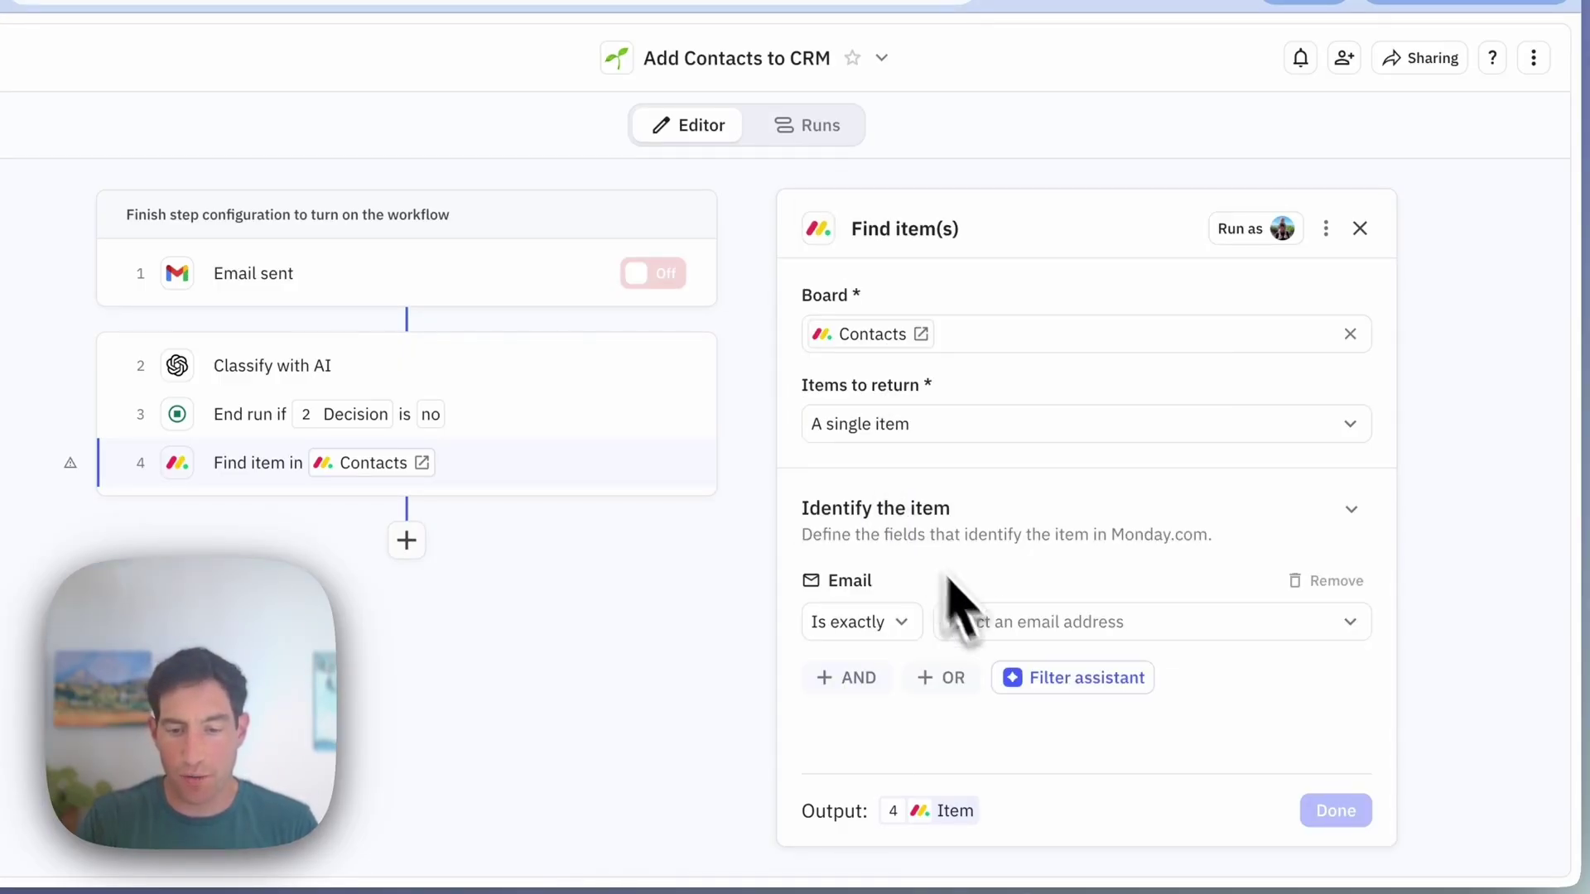
{"action": "left_click", "coordinate": [981, 621]}
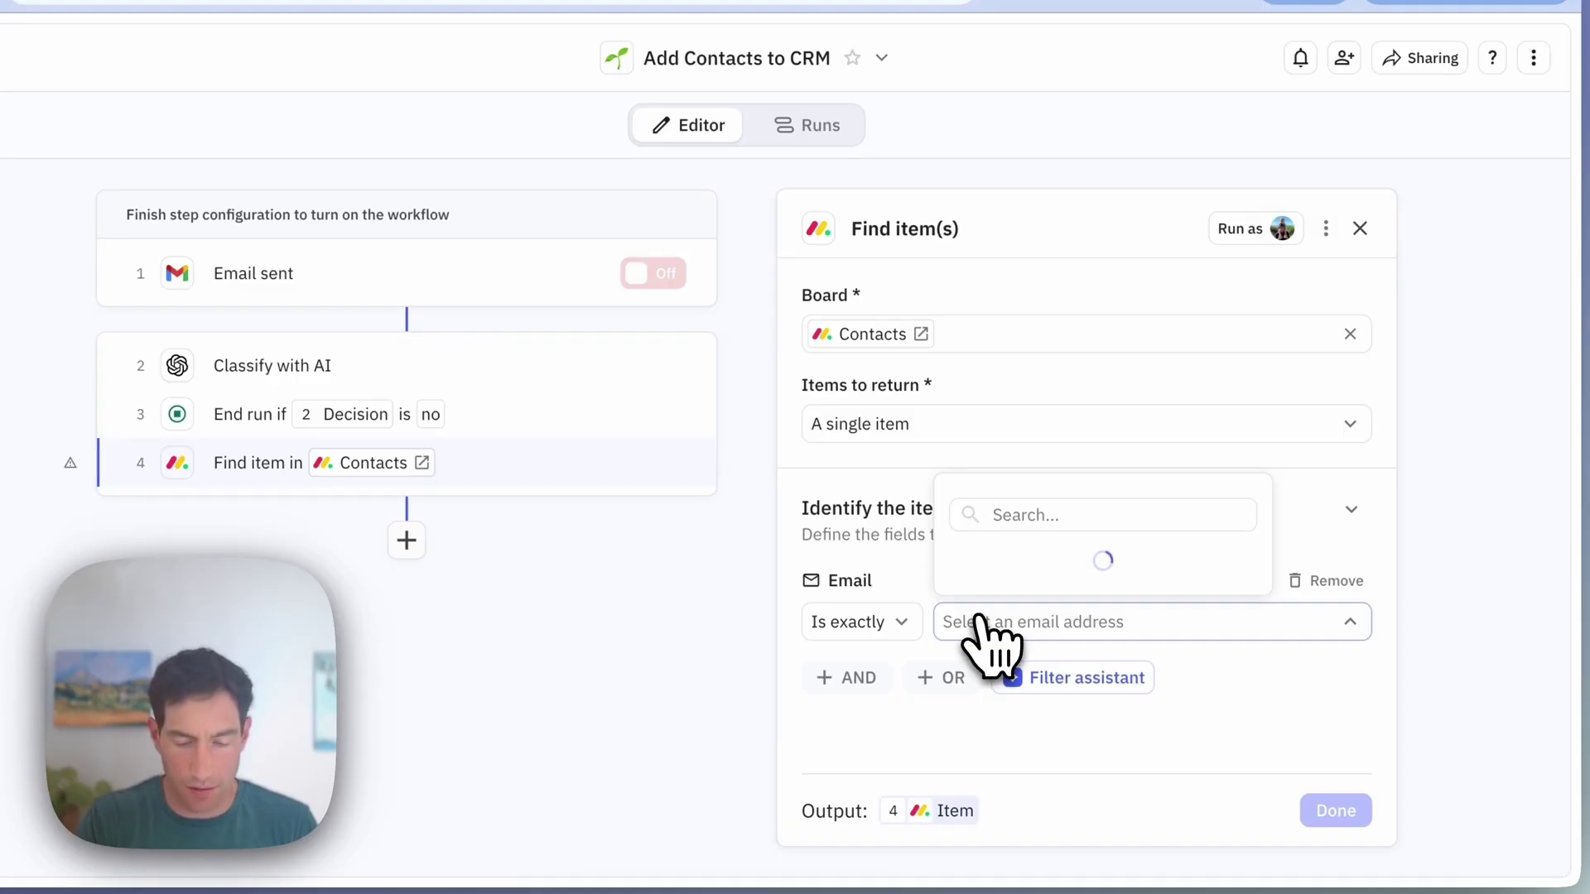
{"action": "left_click", "coordinate": [1069, 168]}
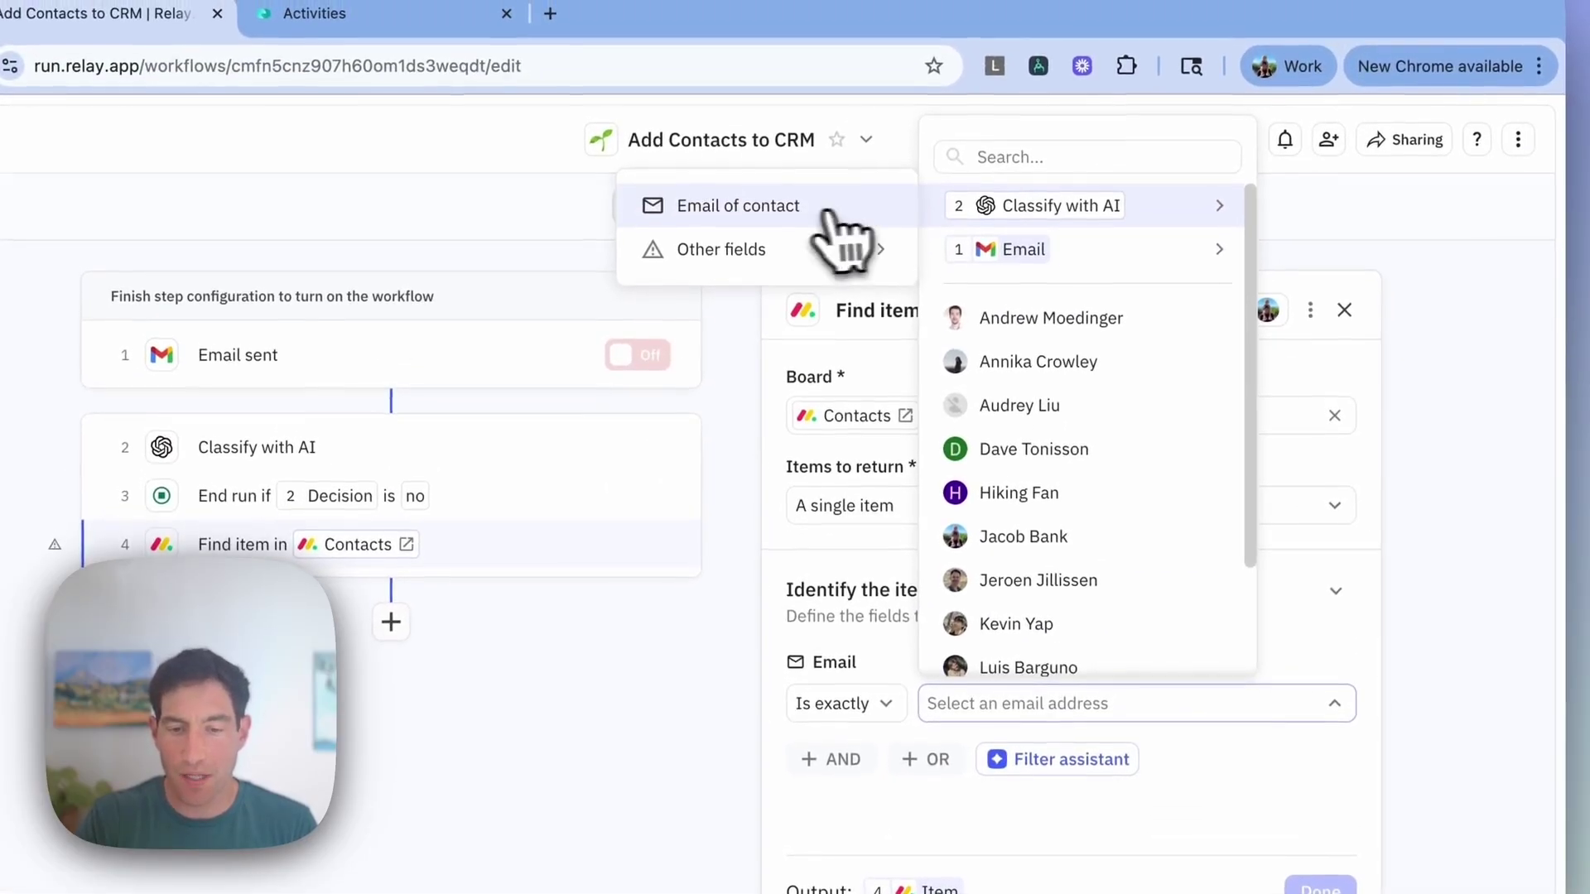
{"action": "left_click", "coordinate": [828, 215]}
{"action": "scroll", "coordinate": [944, 604], "scroll_direction": "down", "scroll_amount": 5}
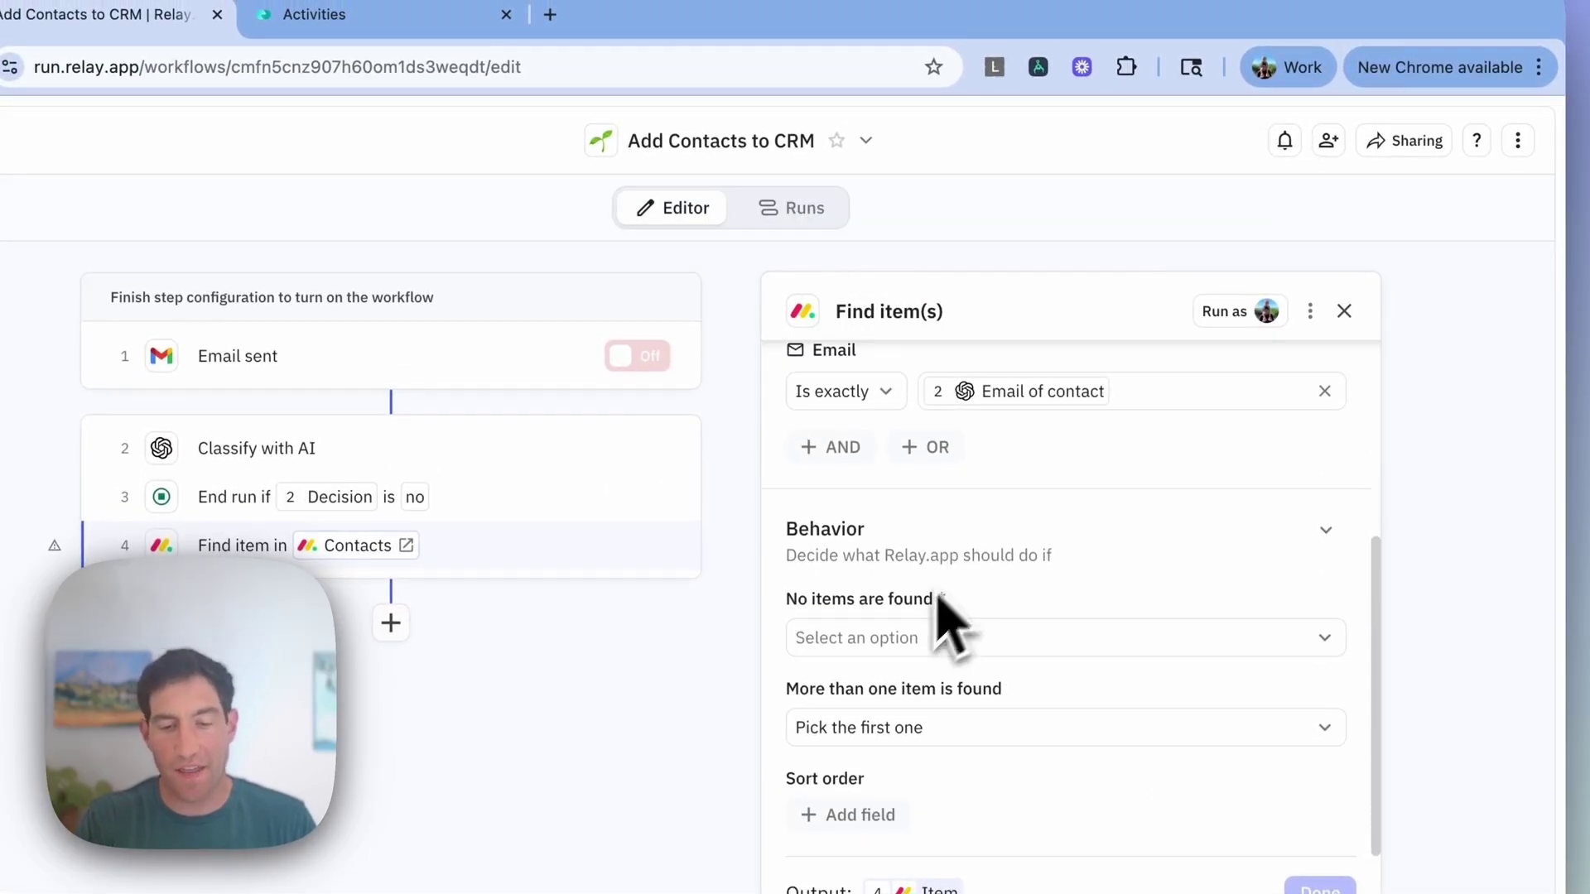
{"action": "left_click", "coordinate": [905, 641]}
{"action": "left_click", "coordinate": [877, 734]}
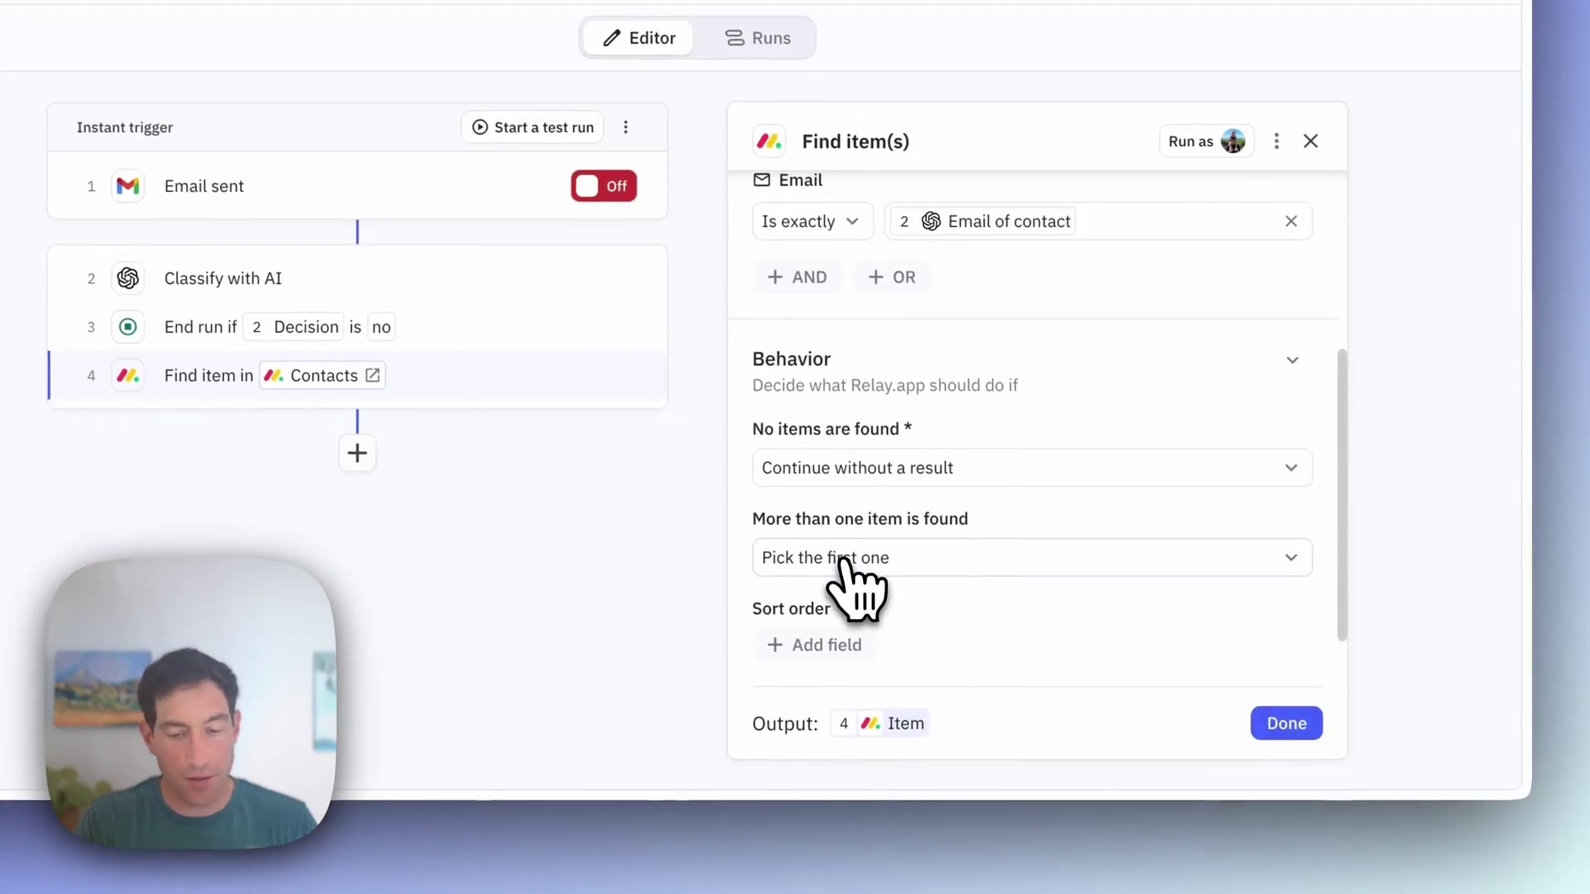
{"action": "left_click", "coordinate": [1286, 724]}
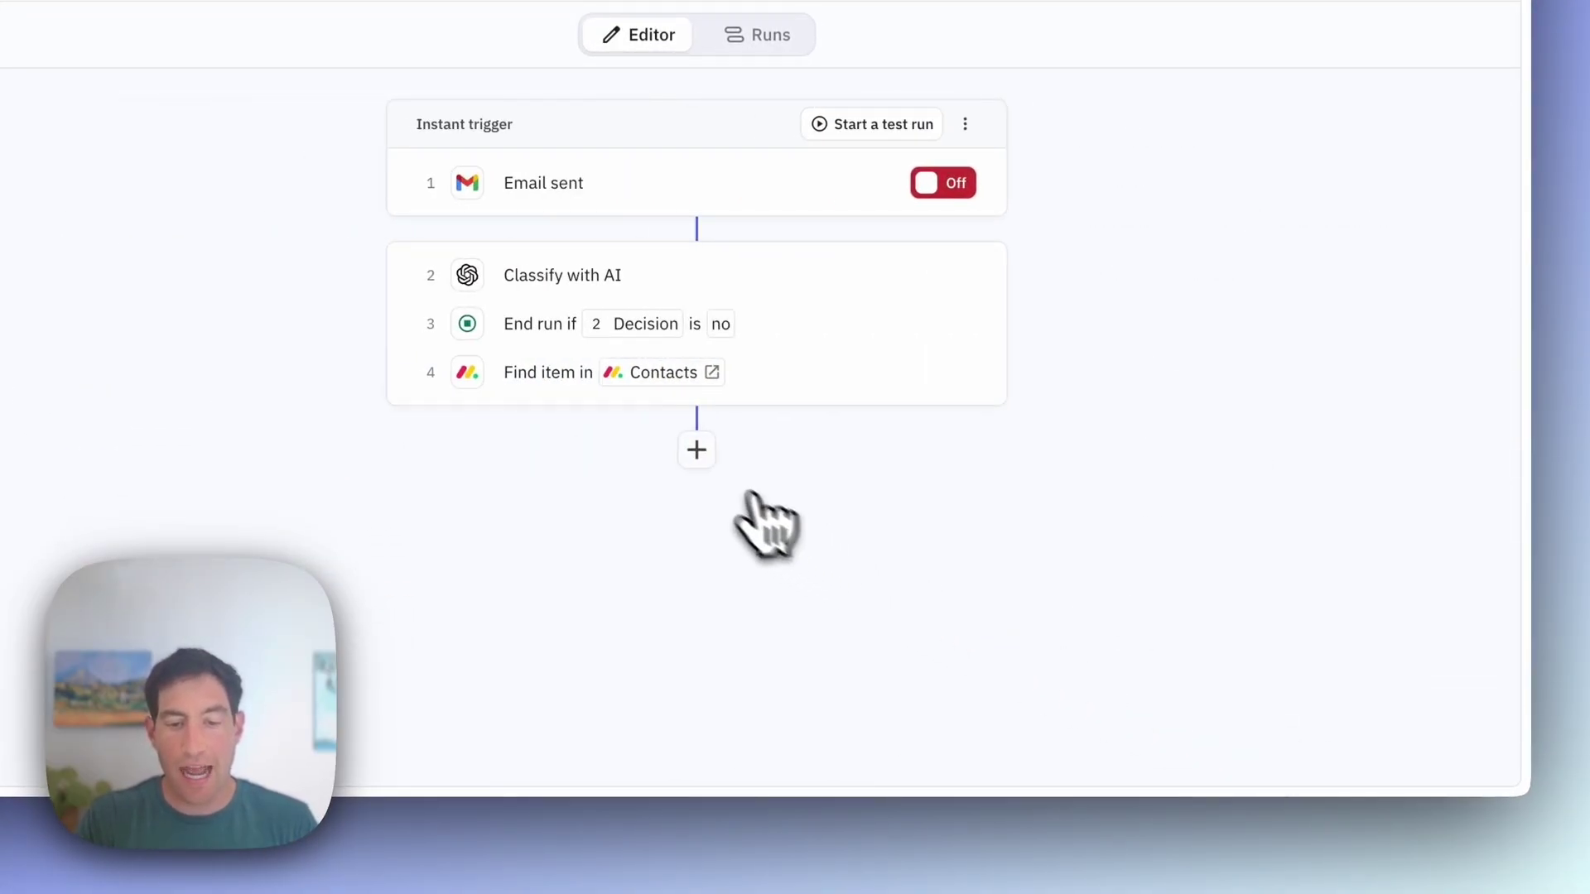
Step: Add branching paths after the lookup and name Path A 'Not found - add contact'
{"action": "left_click", "coordinate": [696, 450]}
{"action": "type", "text": "path"}
{"action": "key", "text": "Return"}
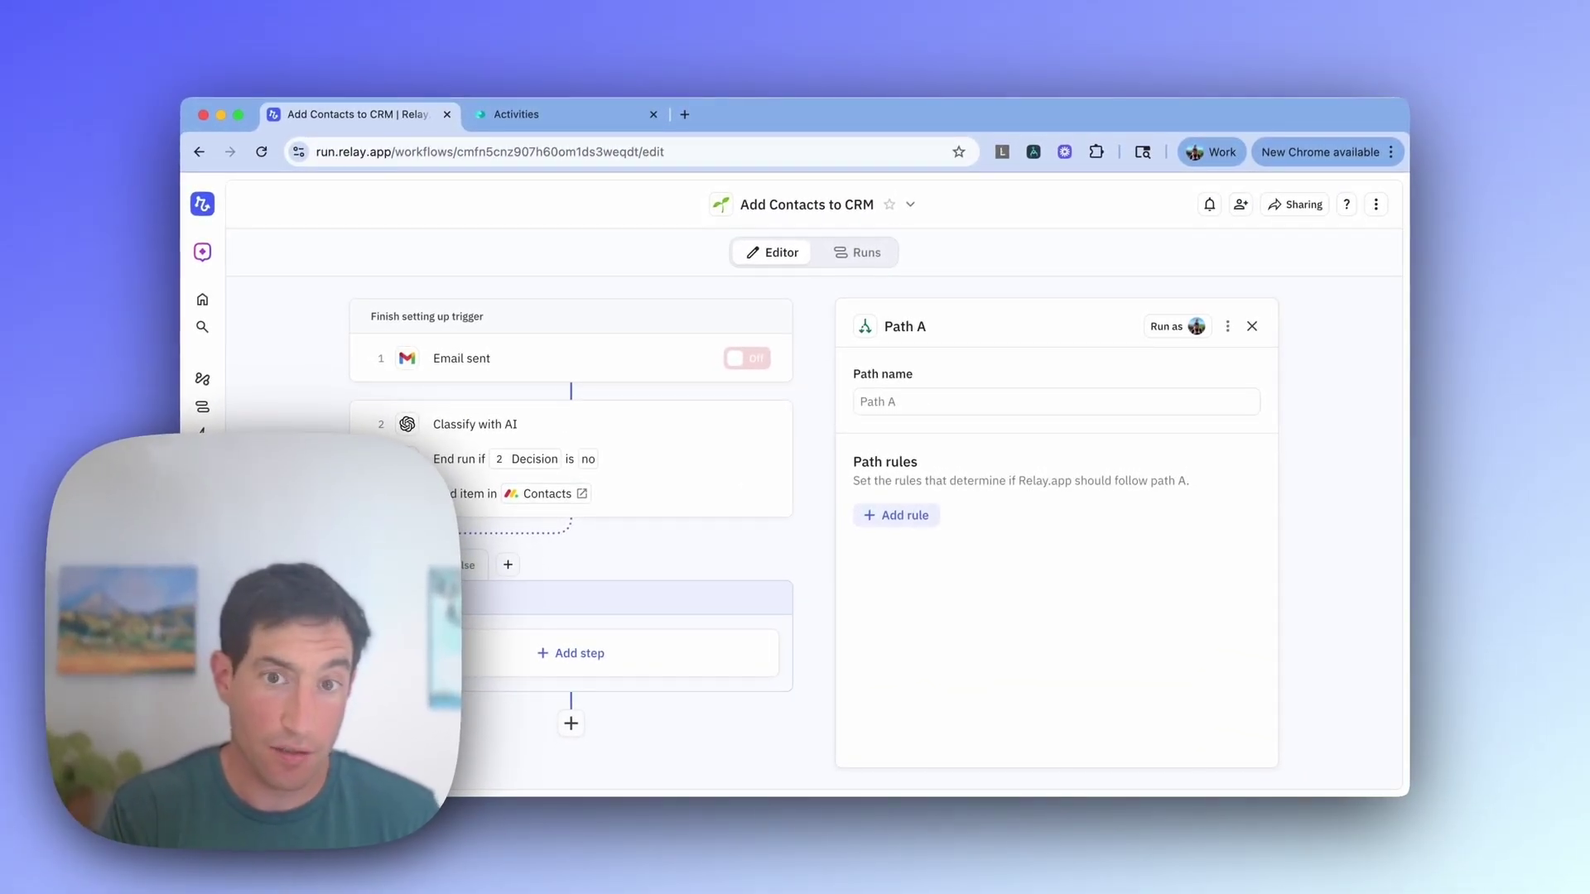
{"action": "left_click", "coordinate": [873, 403]}
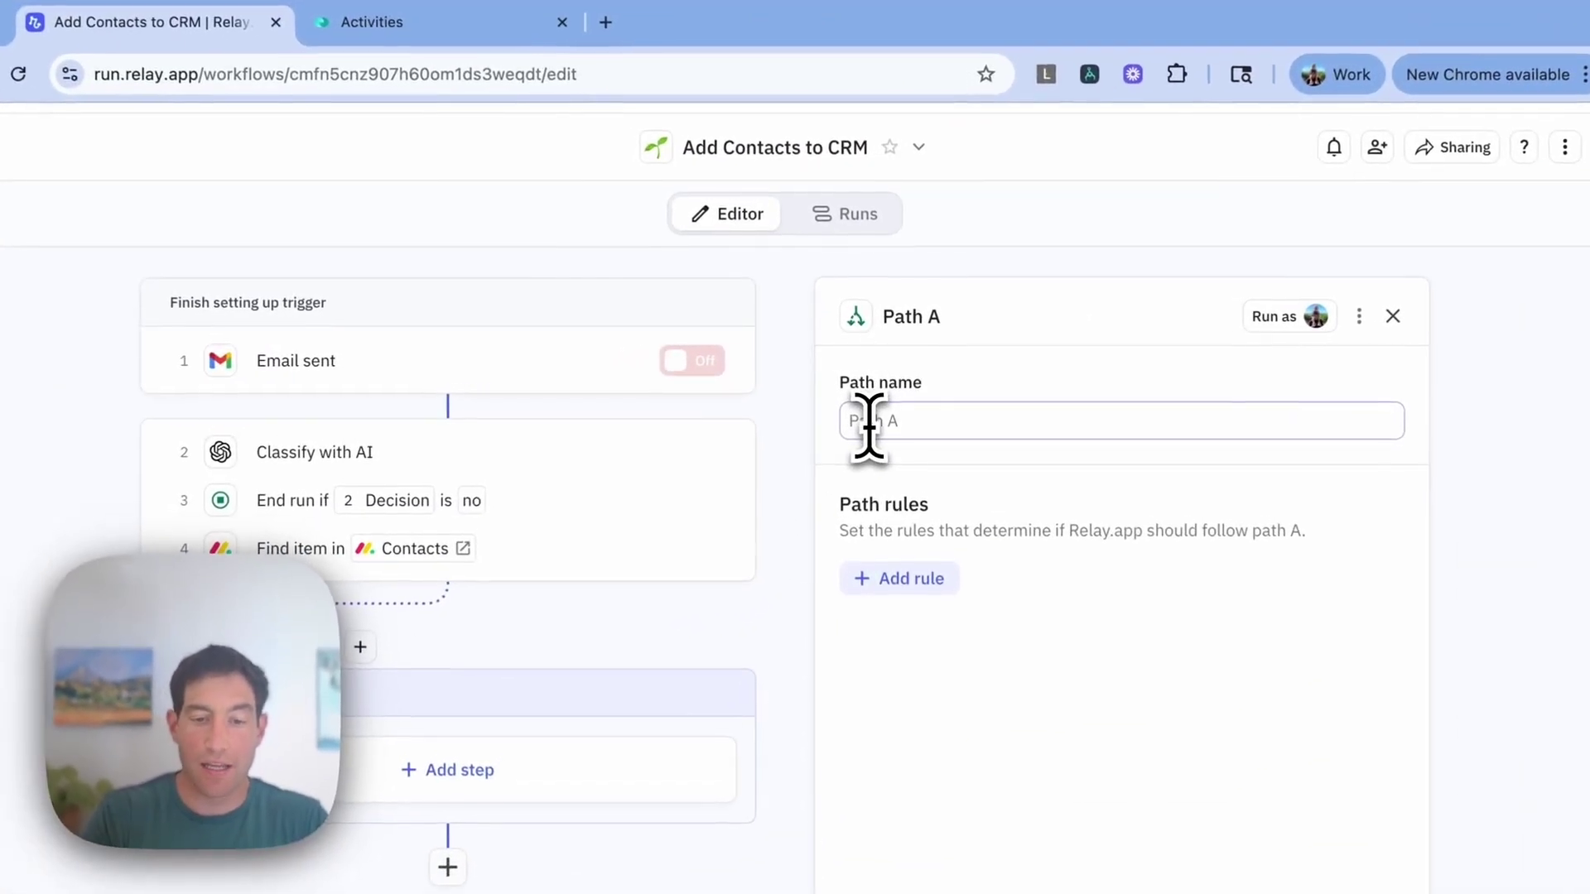
{"action": "type", "text": "New"}
{"action": "type", "text": " found -"}
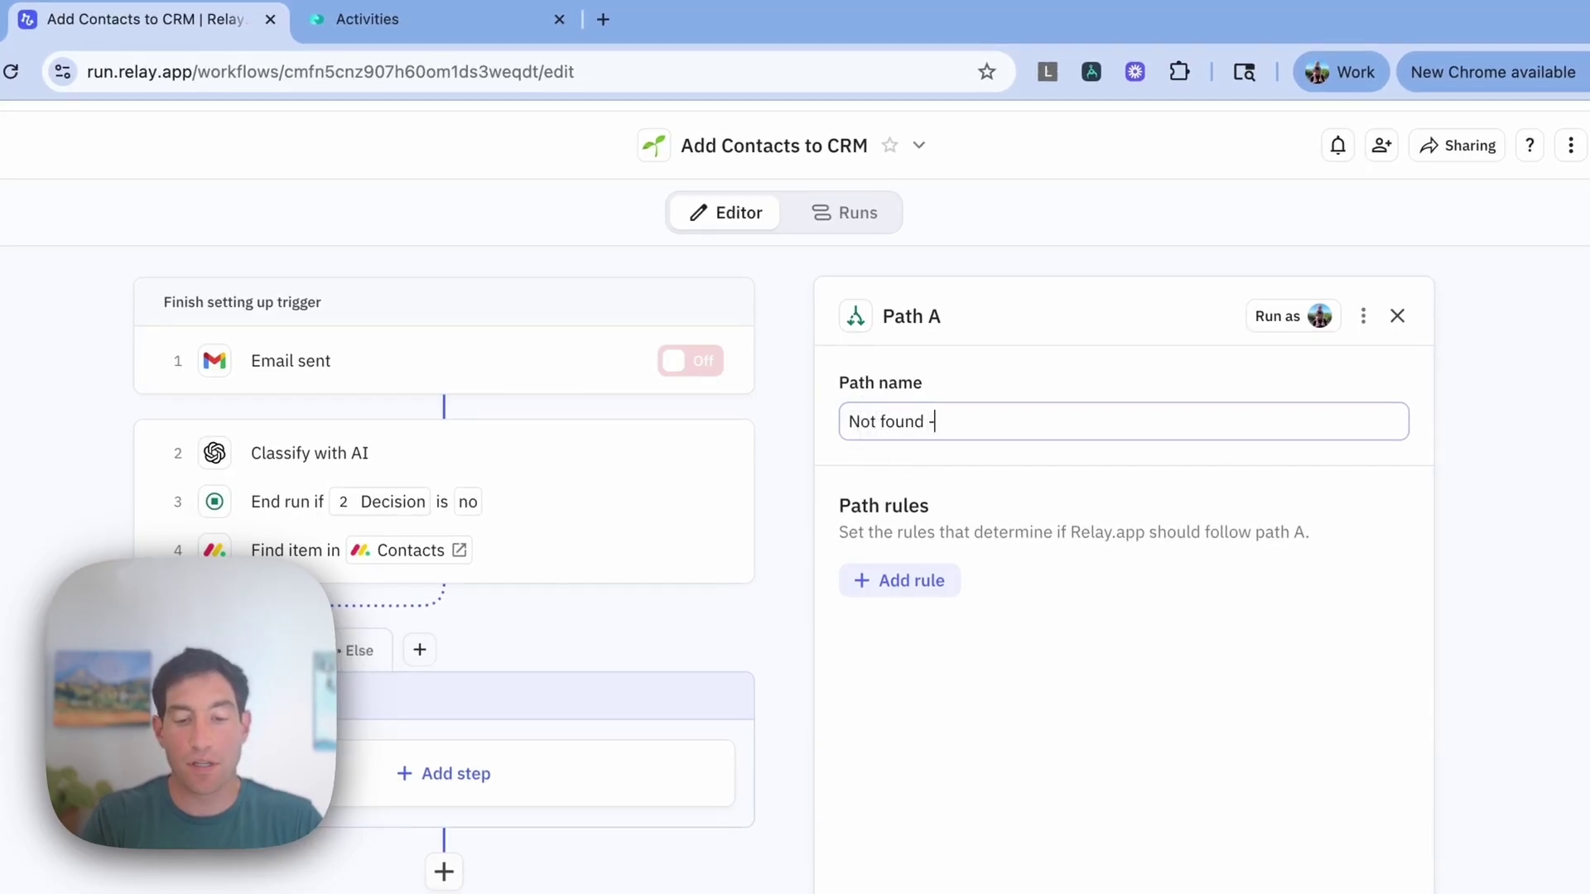
{"action": "type", "text": " add conta"}
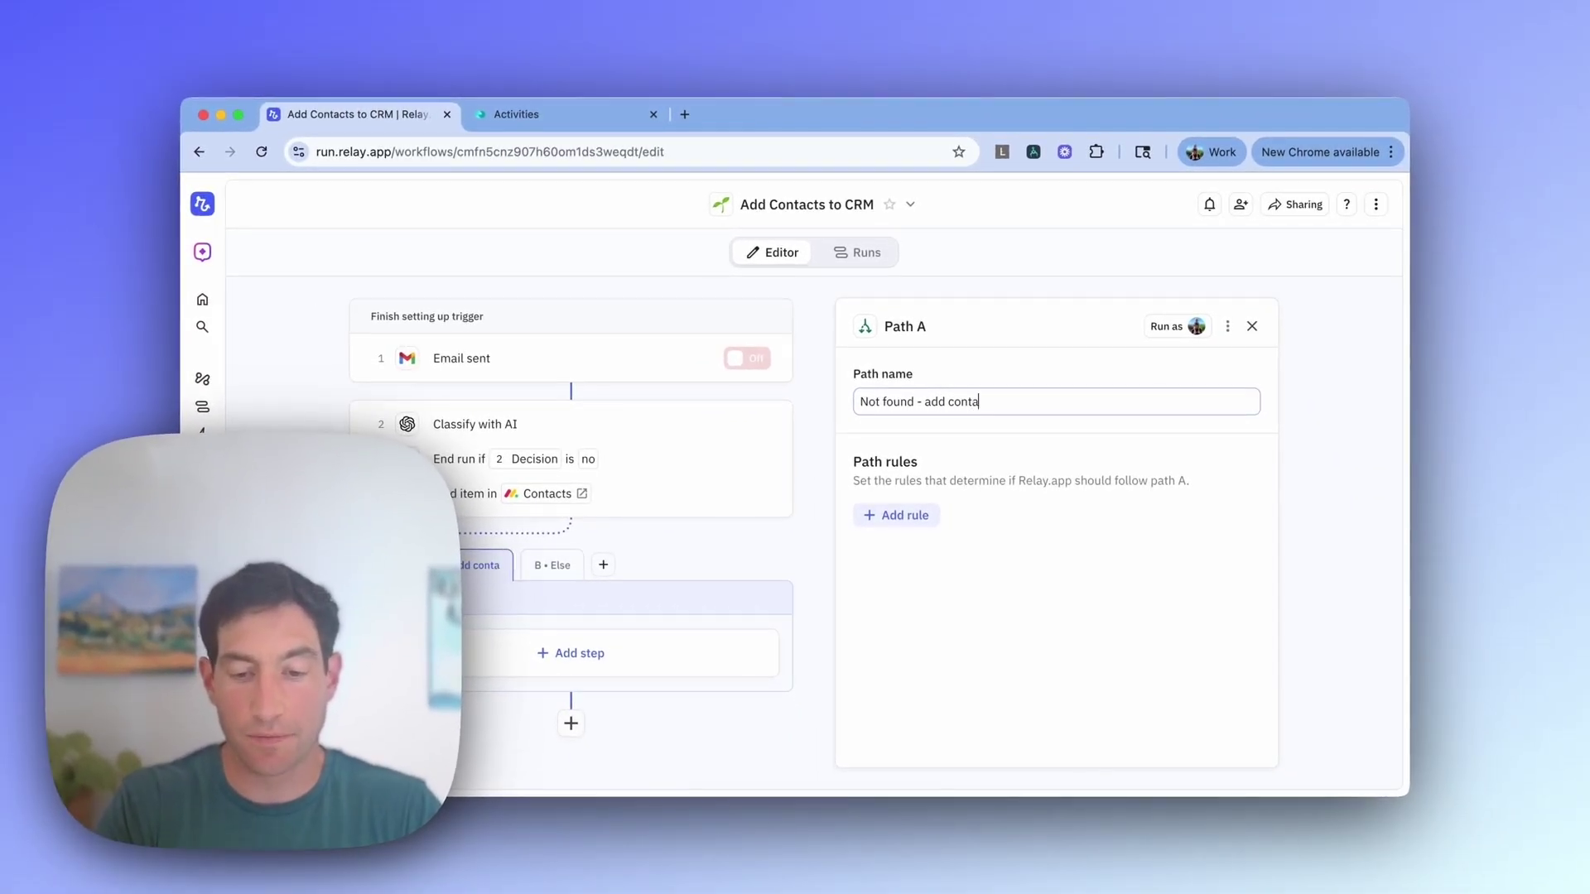
{"action": "type", "text": "ct"}
Step: Give Path A the rule that step 4's Item was not found (Item is empty)
{"action": "left_click", "coordinate": [896, 515]}
{"action": "mouse_move", "coordinate": [910, 571]}
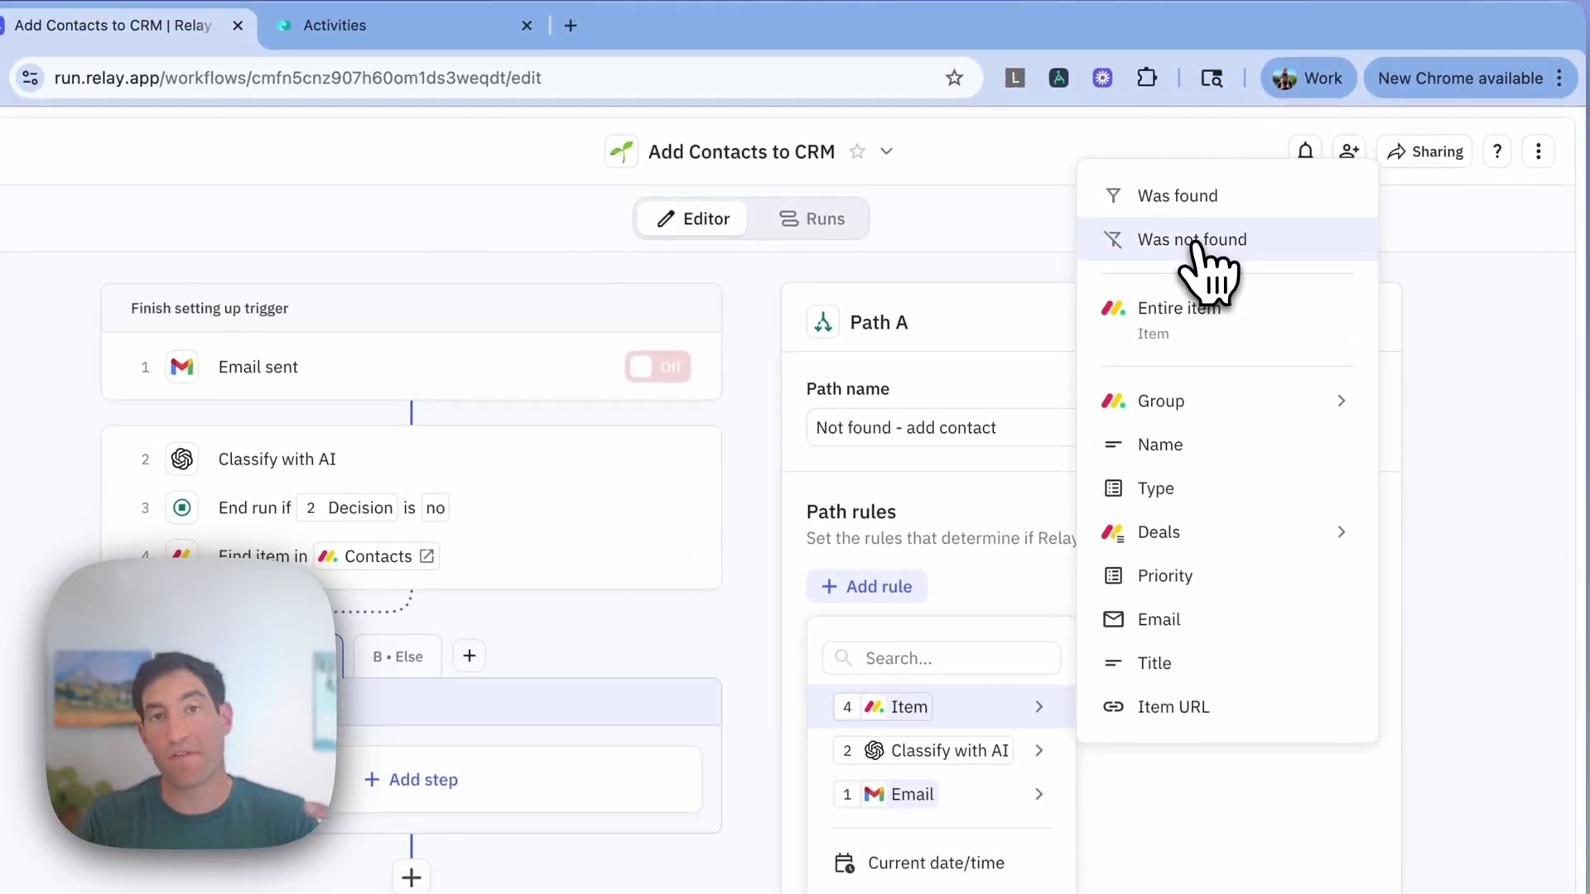
{"action": "left_click", "coordinate": [1194, 242]}
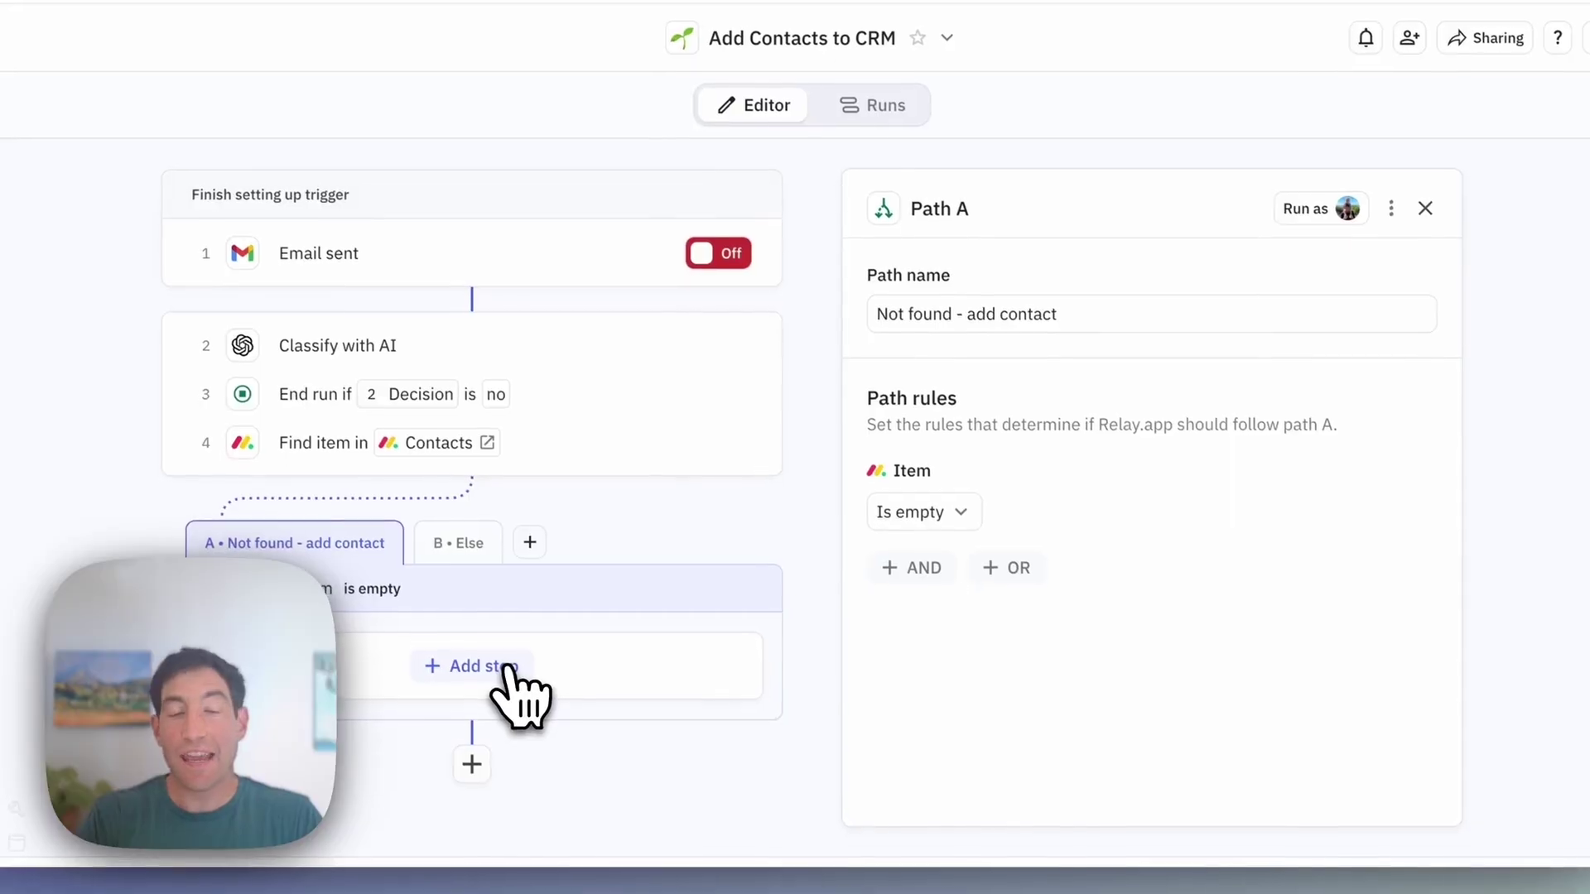
Step: Add a Monday.com Create item step in Path A targeting the CRM > Contacts board
{"action": "left_click", "coordinate": [480, 663]}
{"action": "type", "text": "add"}
{"action": "key", "text": "BackSpace"}
{"action": "key", "text": "BackSpace"}
{"action": "key", "text": "BackSpace"}
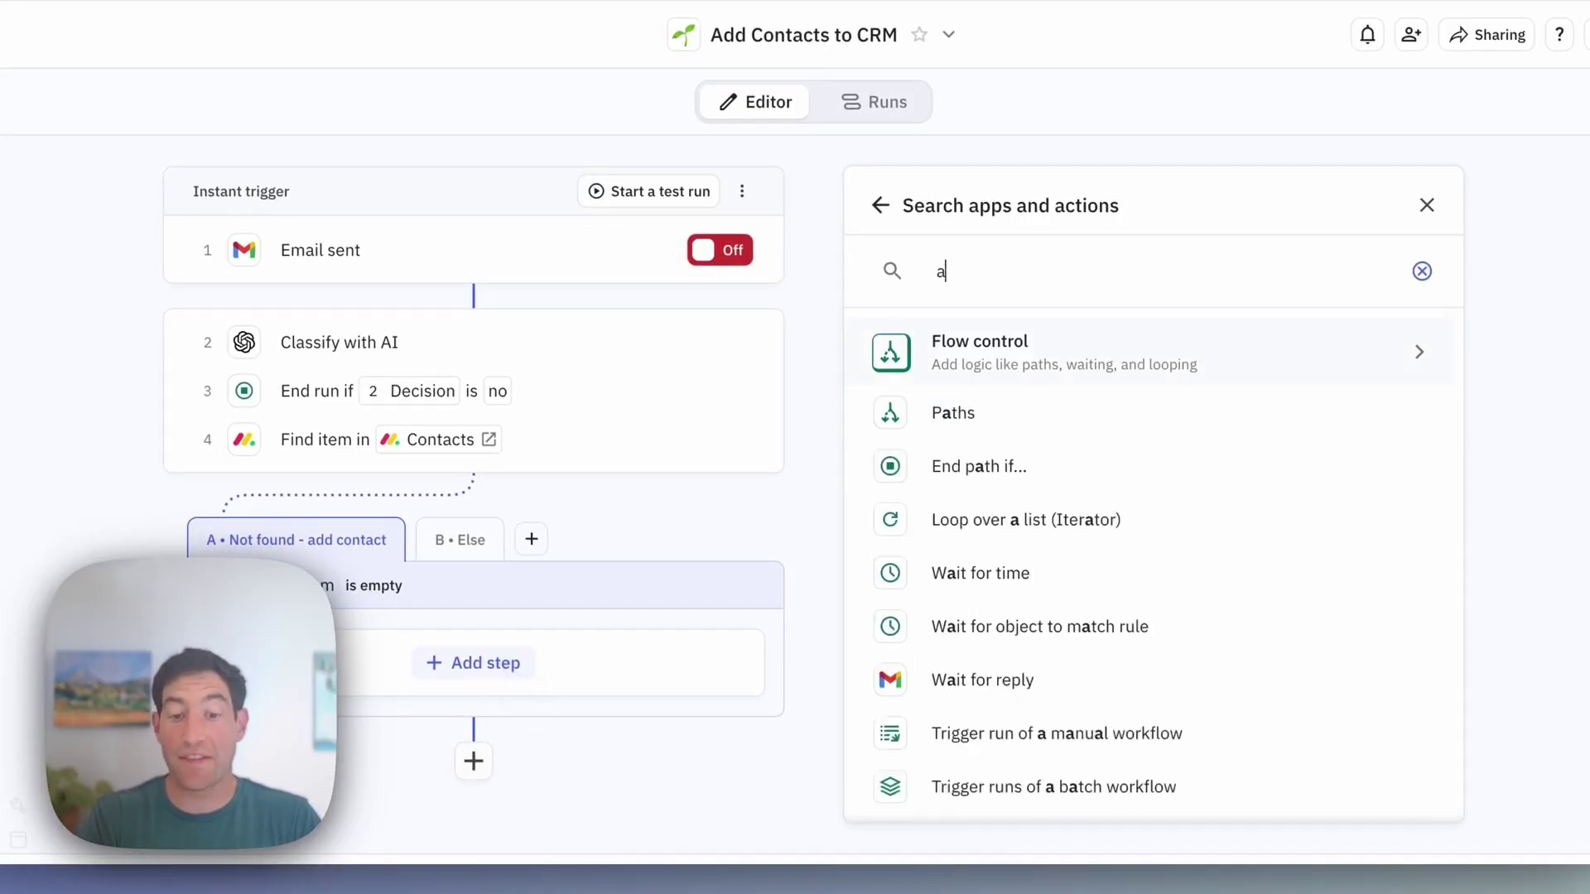
{"action": "type", "text": "create item"}
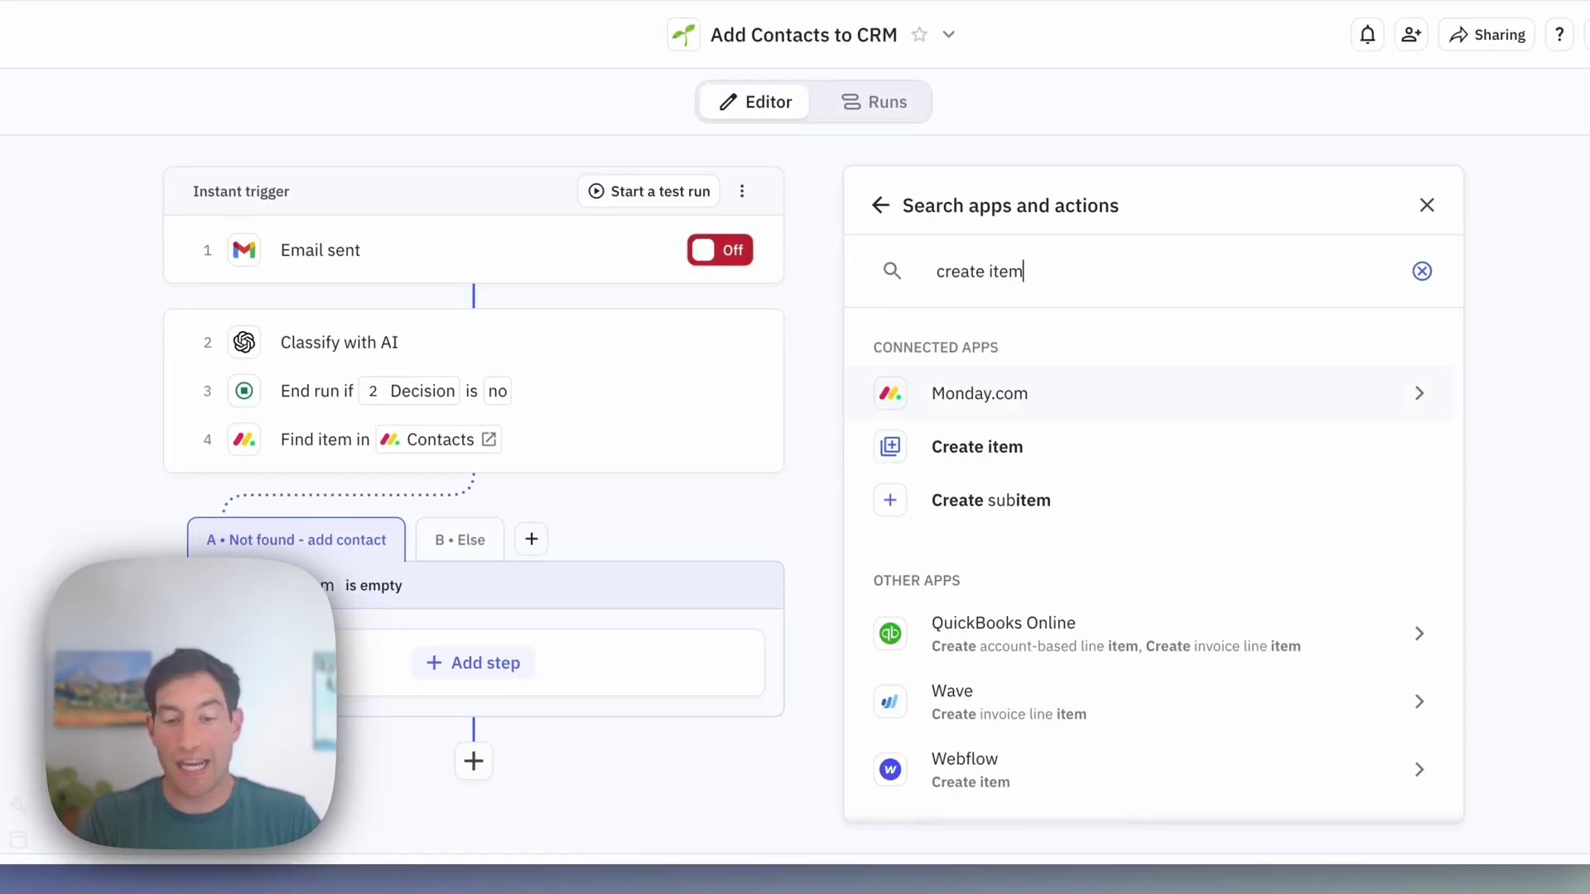
{"action": "left_click", "coordinate": [936, 452]}
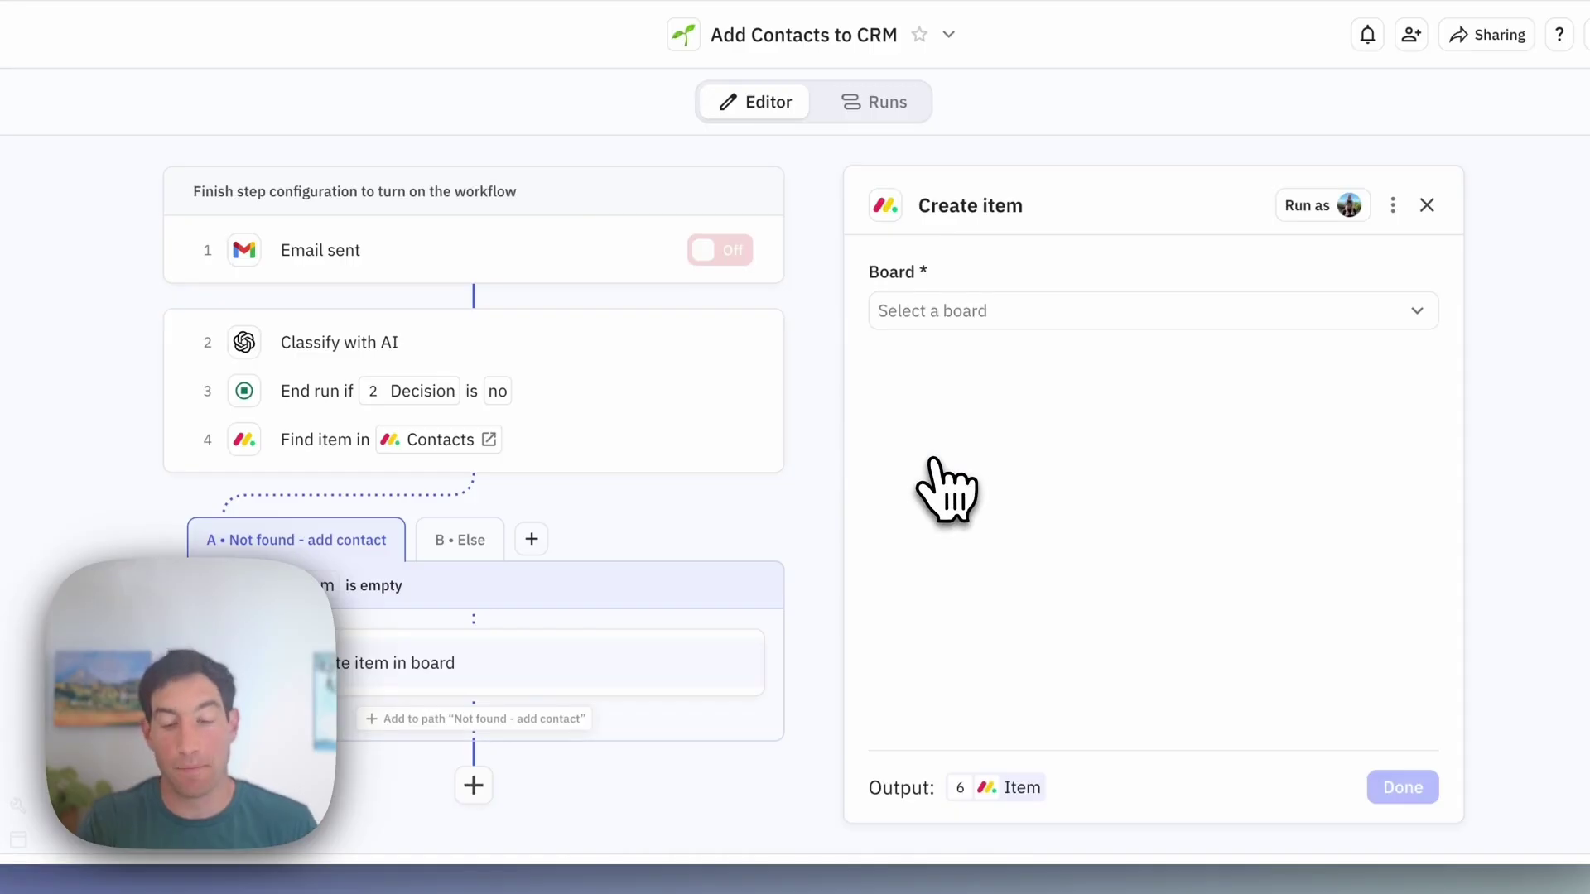
{"action": "left_click", "coordinate": [953, 319]}
{"action": "left_click", "coordinate": [944, 427]}
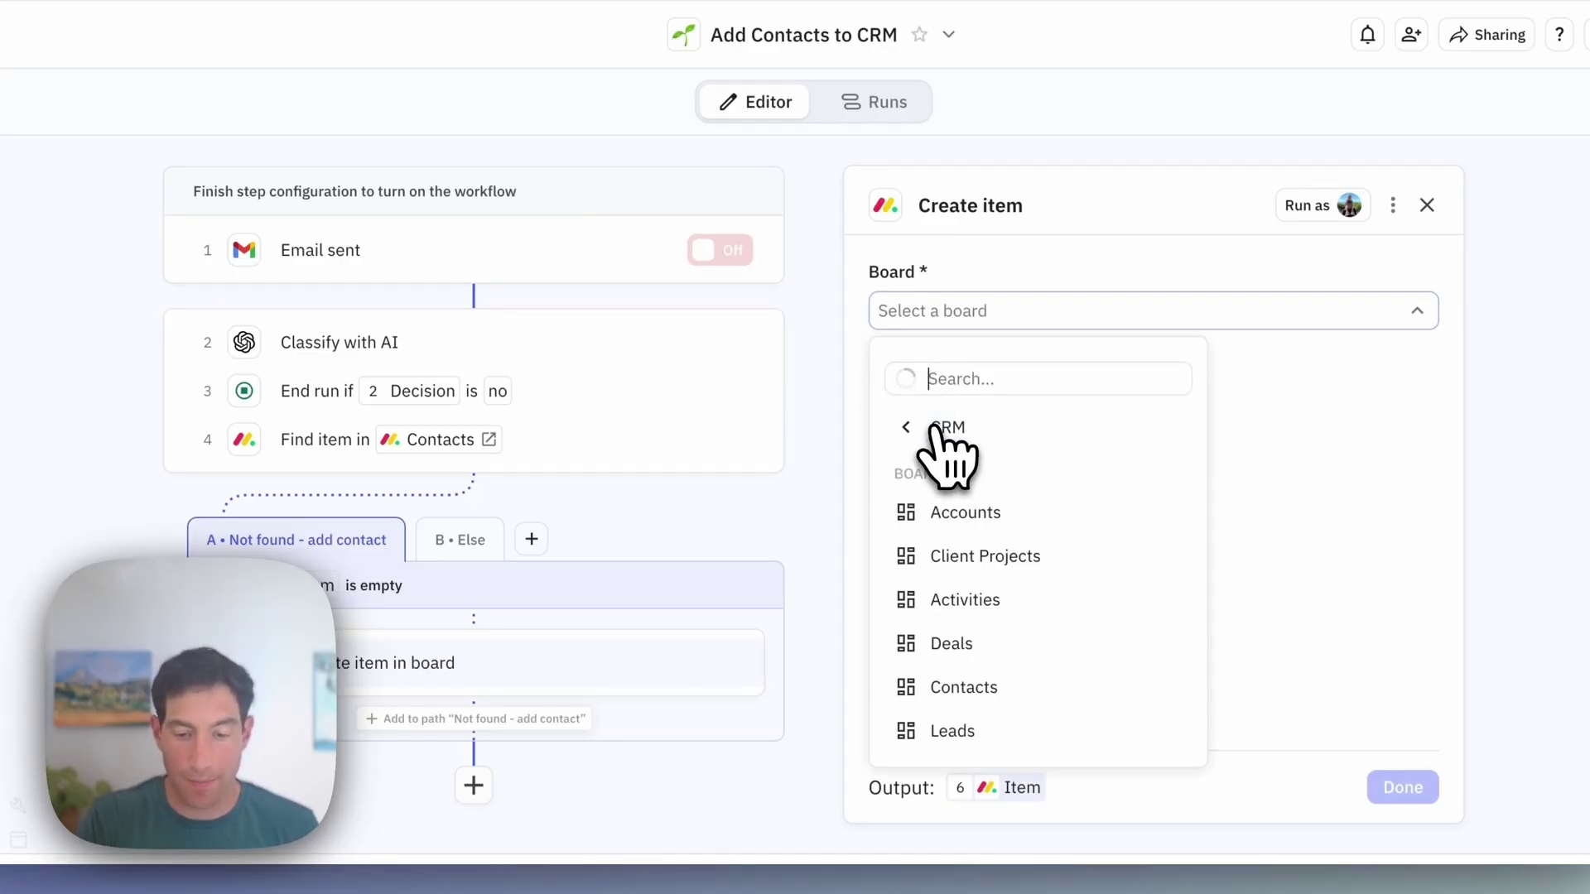
{"action": "left_click", "coordinate": [960, 688]}
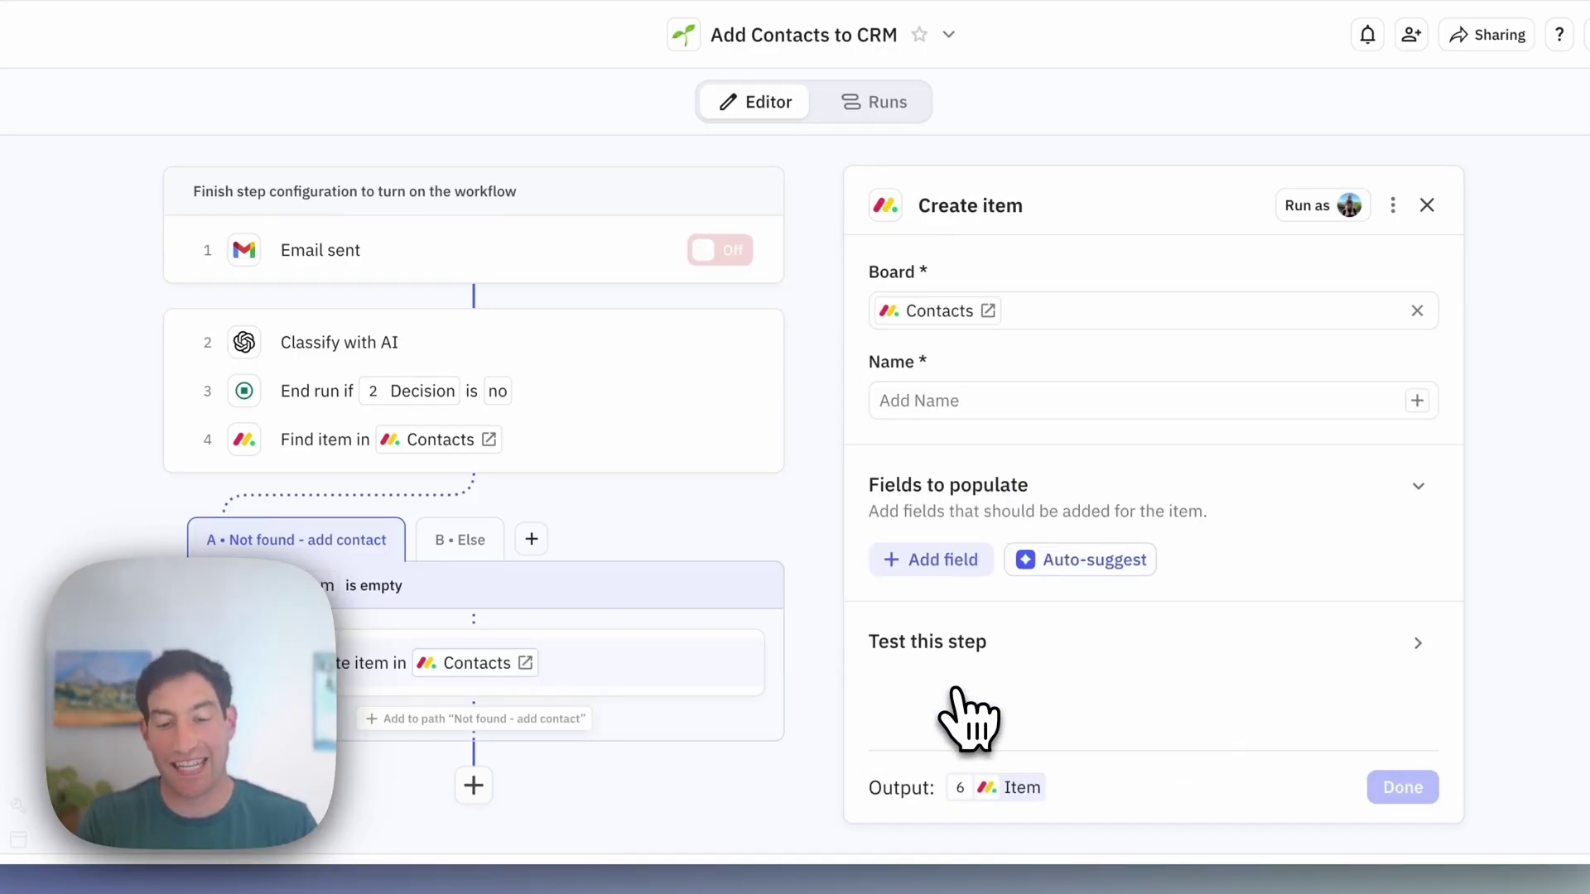
Step: Set the item's Name to Full name of contact and its Email to Email of contact
{"action": "type", "text": "@"}
{"action": "mouse_move", "coordinate": [965, 469]}
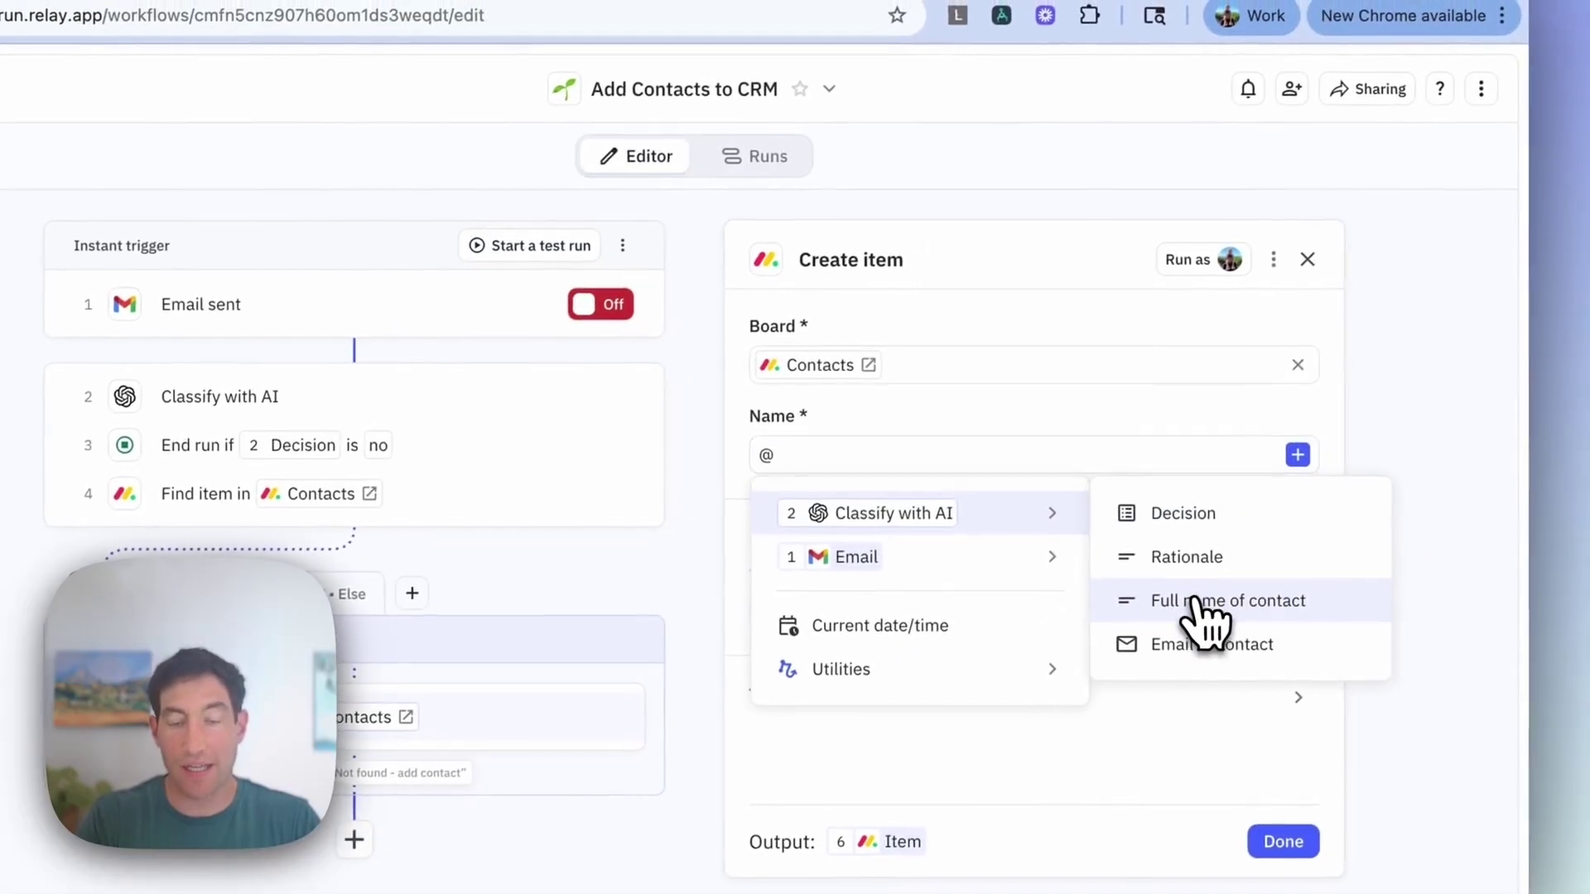
{"action": "left_click", "coordinate": [1194, 598]}
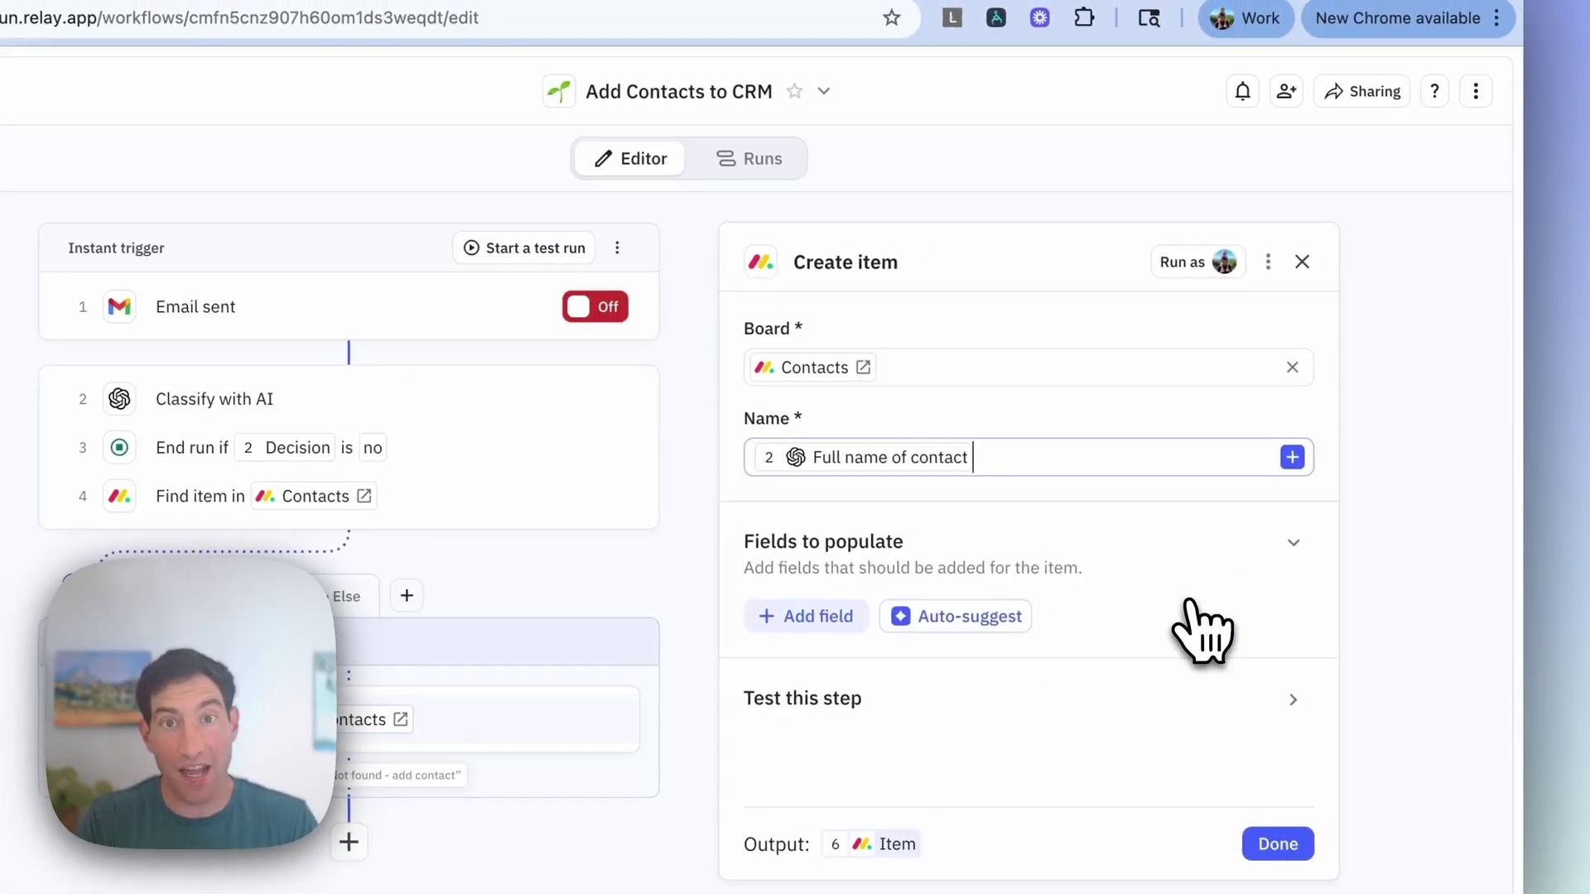
{"action": "left_click", "coordinate": [853, 622]}
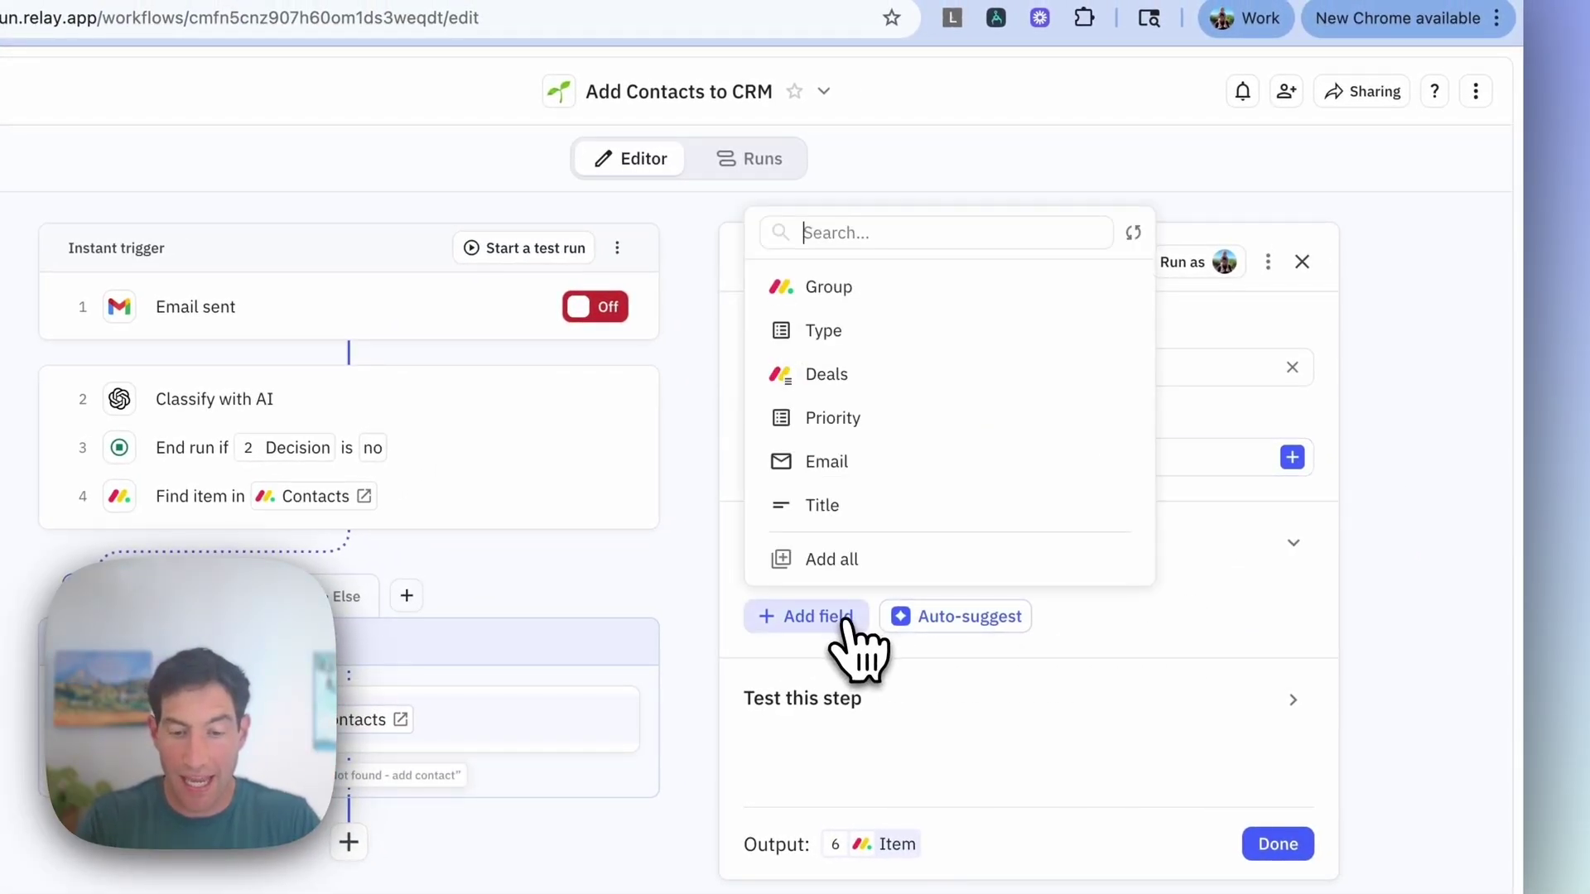
{"action": "left_click", "coordinate": [828, 461]}
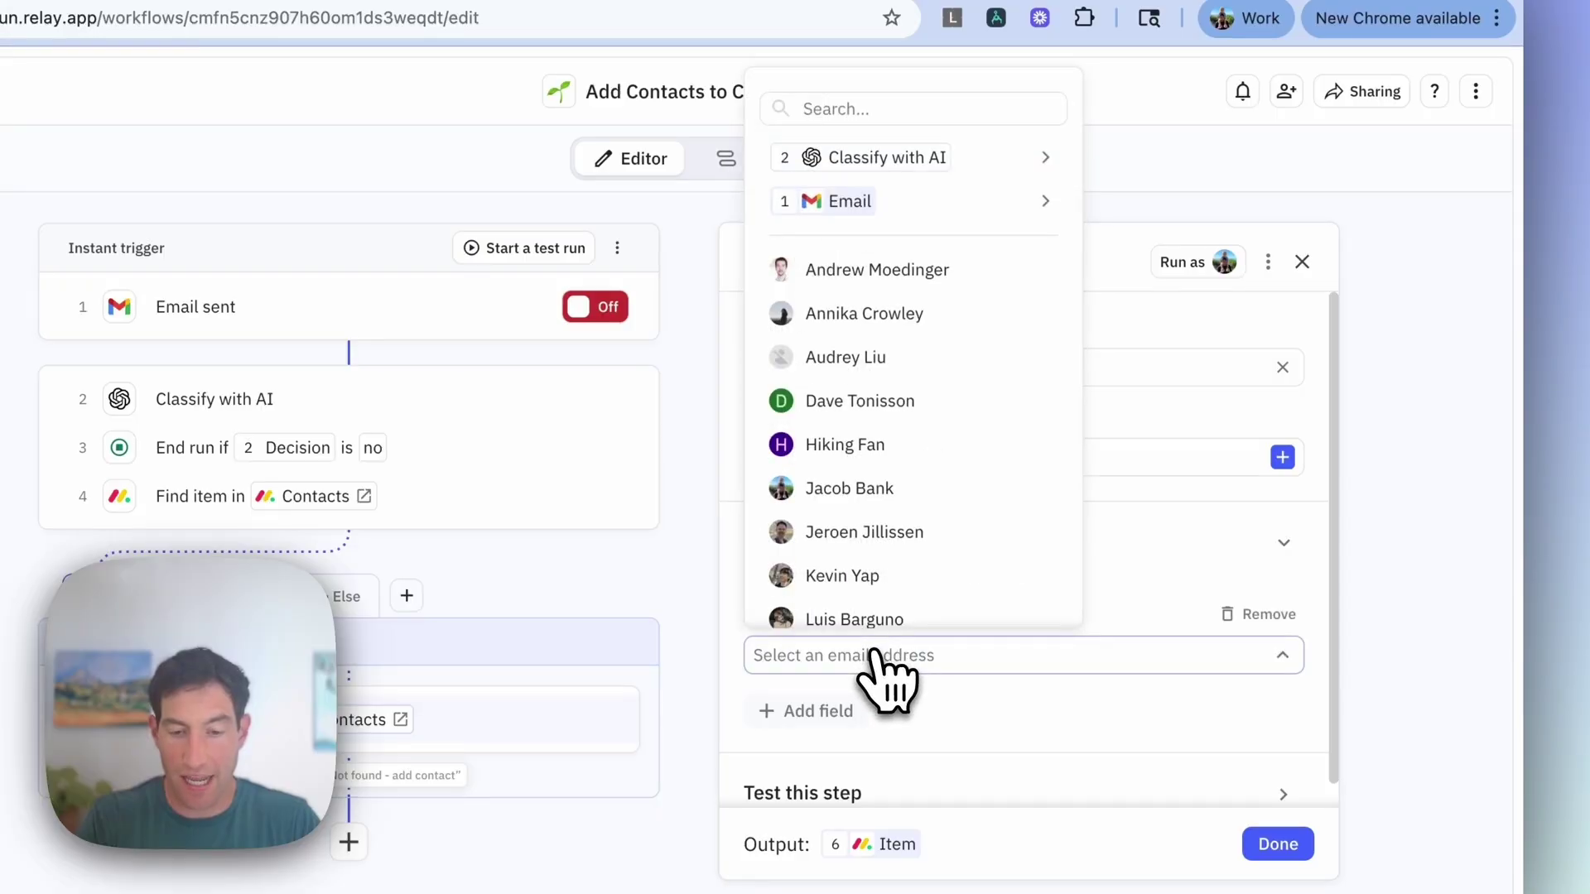
{"action": "mouse_move", "coordinate": [894, 164]}
{"action": "left_click", "coordinate": [1168, 249]}
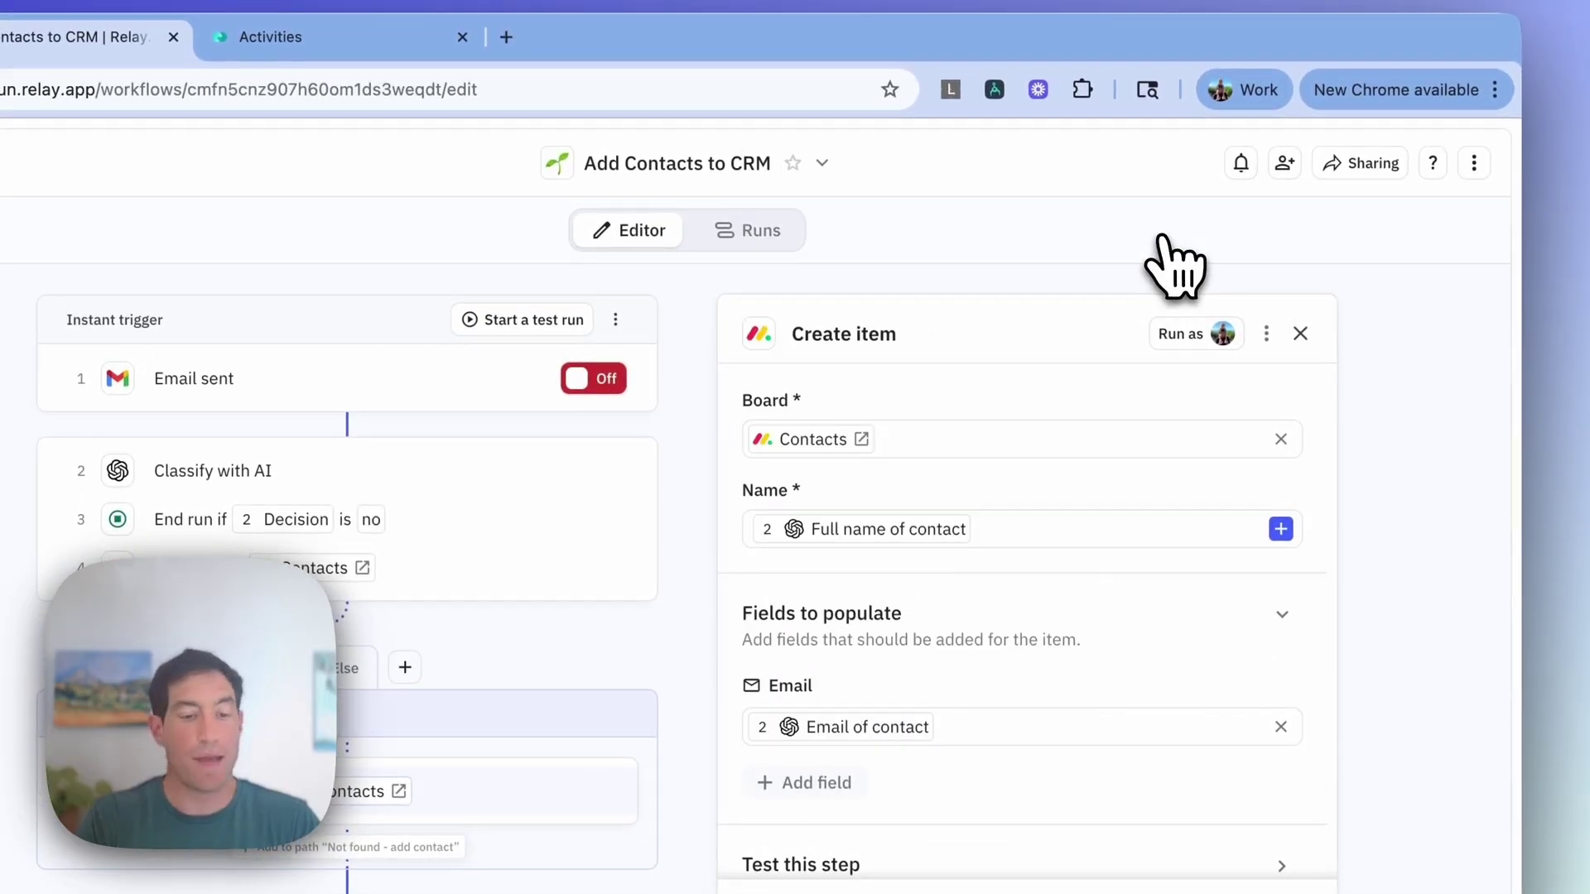
{"action": "left_click", "coordinate": [1256, 809]}
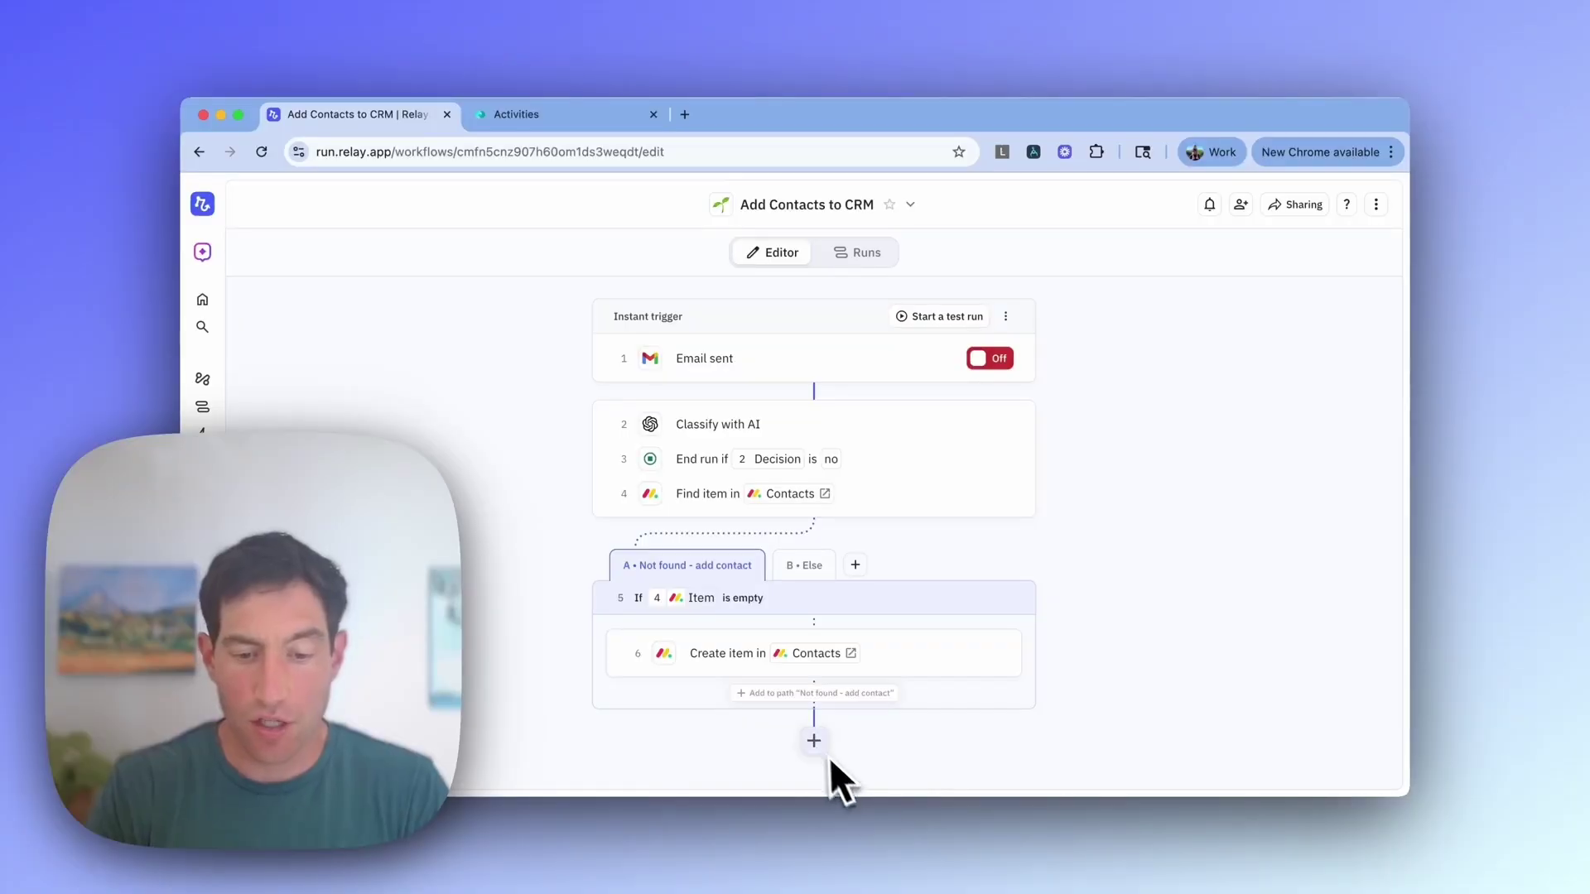
Step: Add a Monday.com Create item step after the paths targeting the CRM > Activities board
{"action": "left_click", "coordinate": [813, 740]}
{"action": "type", "text": "creat"}
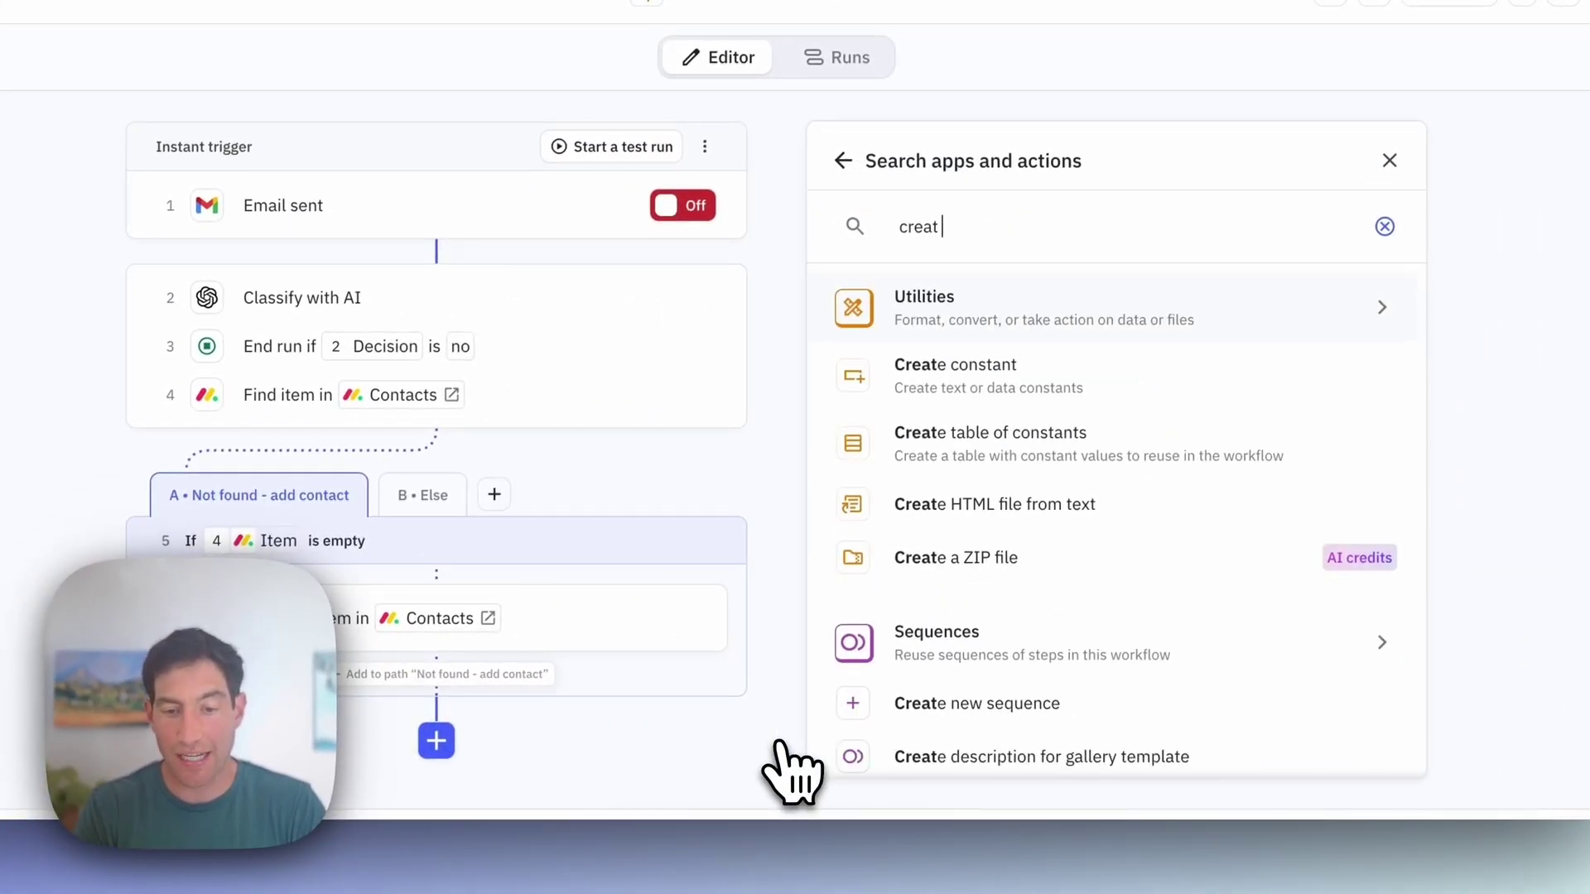
{"action": "type", "text": "e item"}
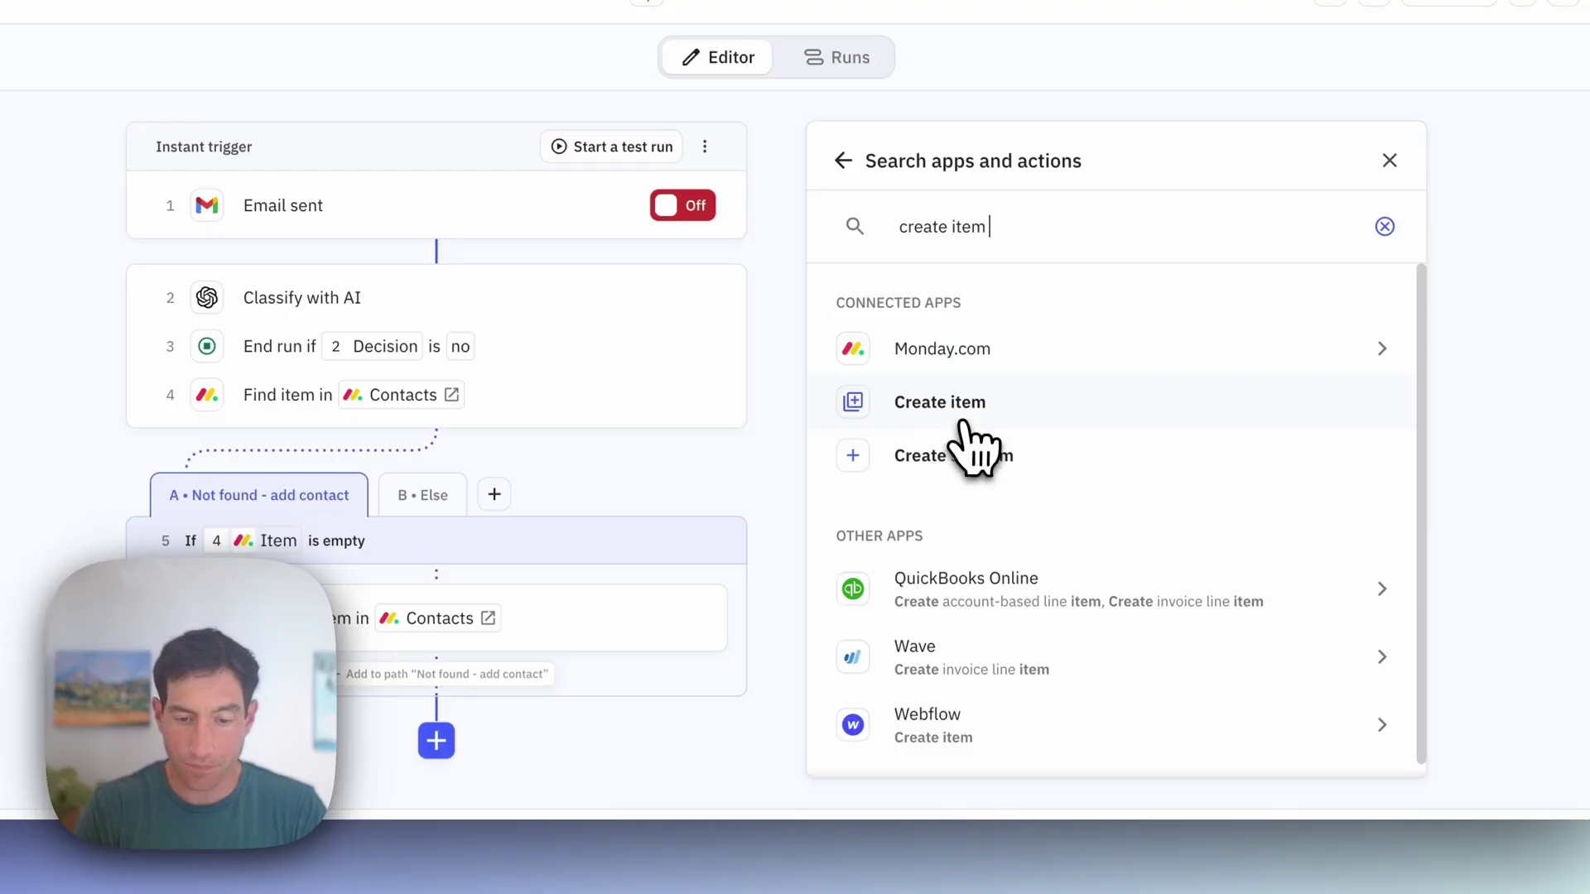
{"action": "left_click", "coordinate": [944, 401]}
{"action": "left_click", "coordinate": [939, 266]}
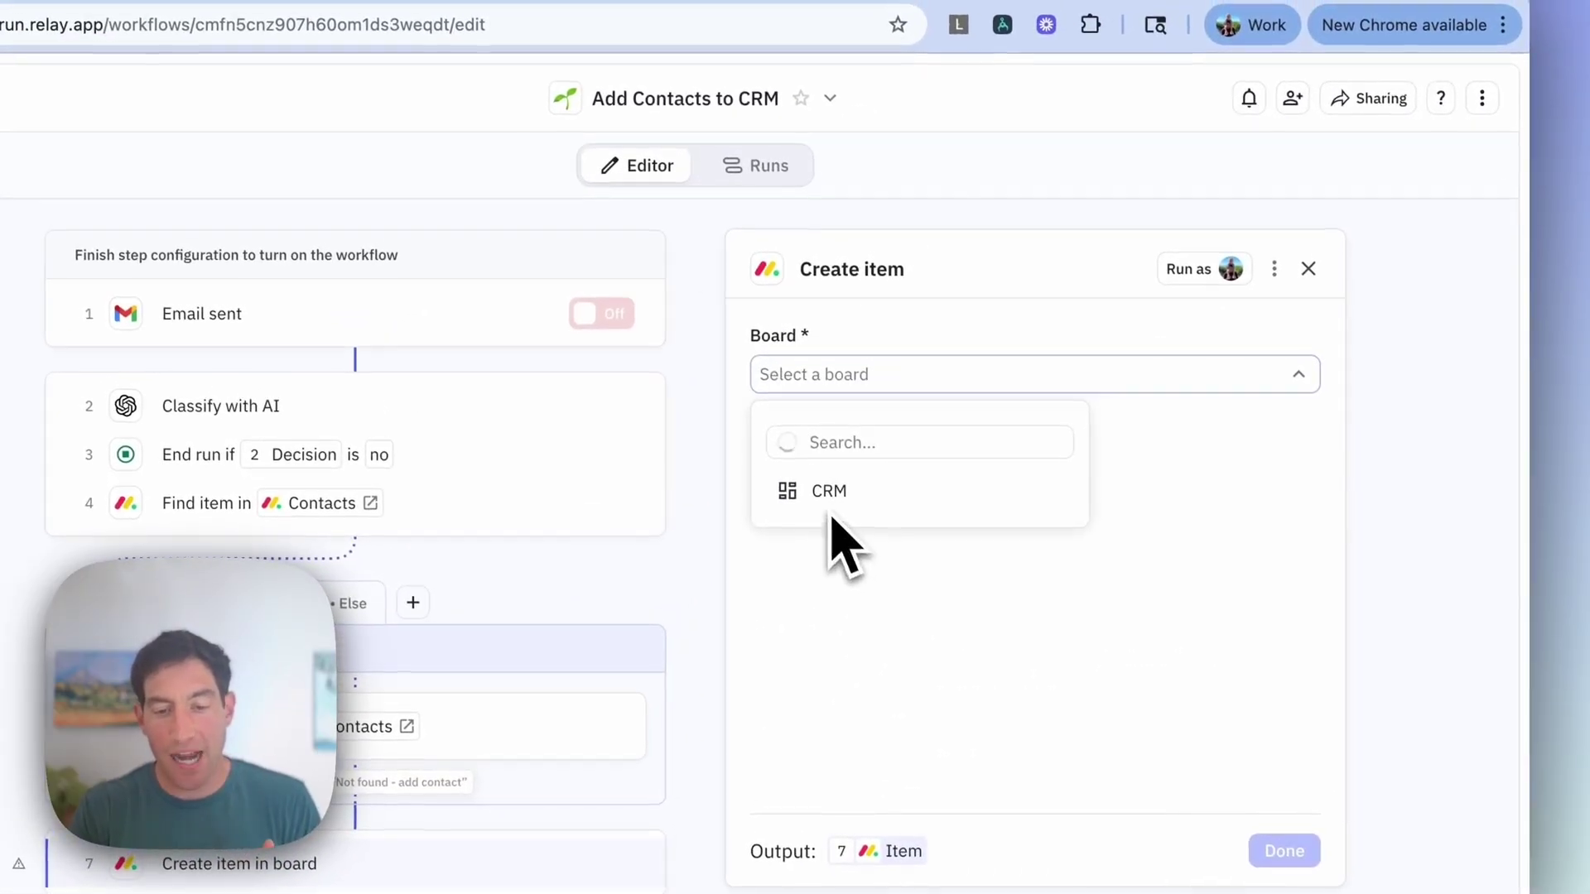
{"action": "left_click", "coordinate": [910, 382]}
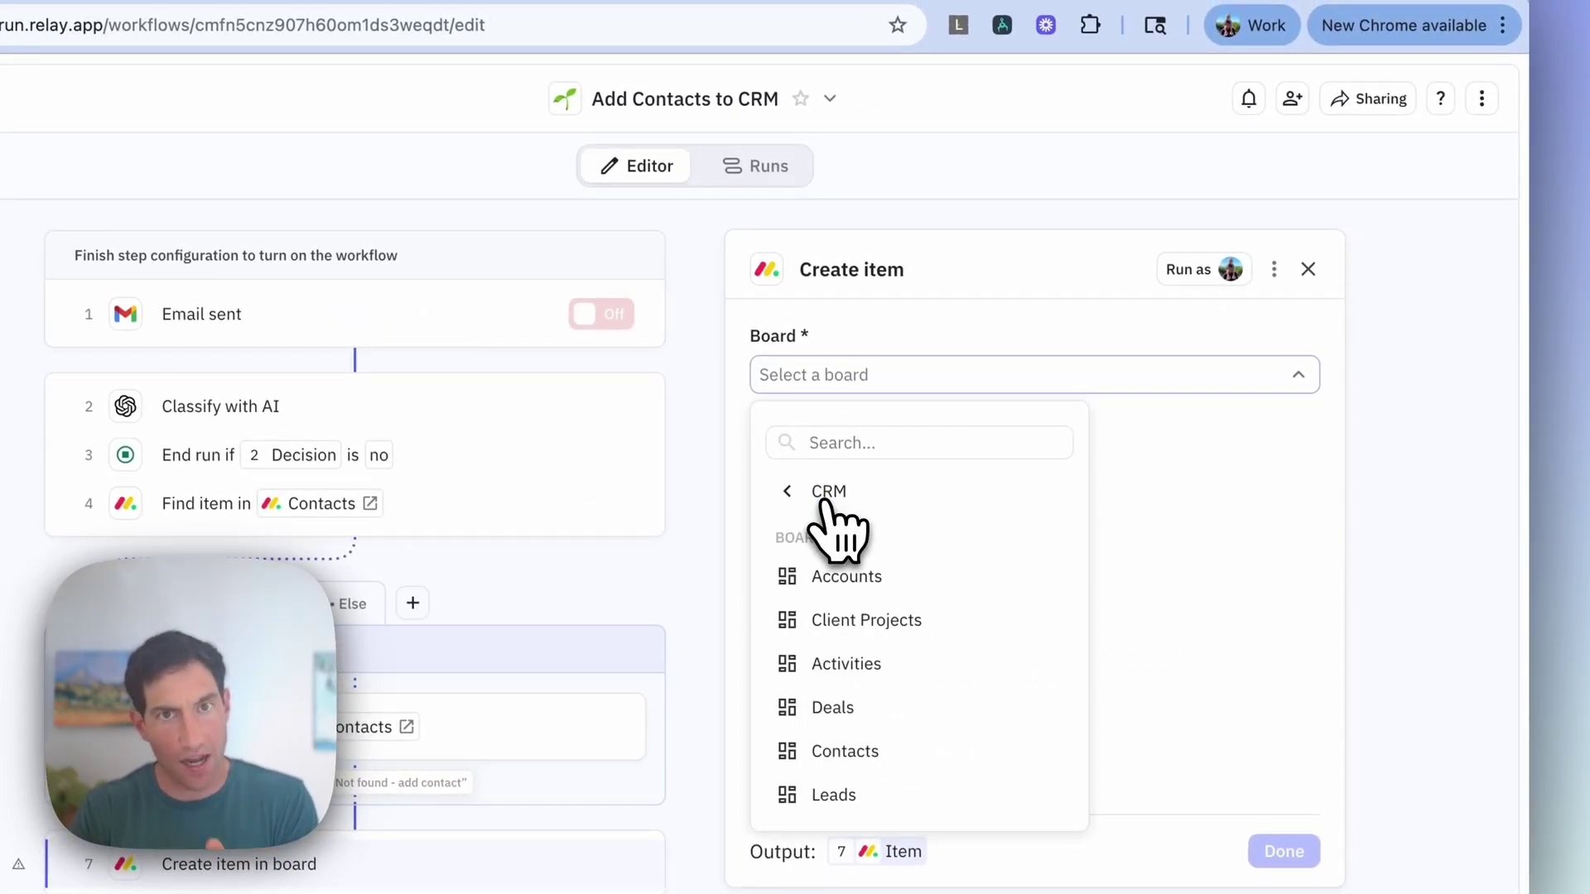
{"action": "left_click", "coordinate": [838, 663]}
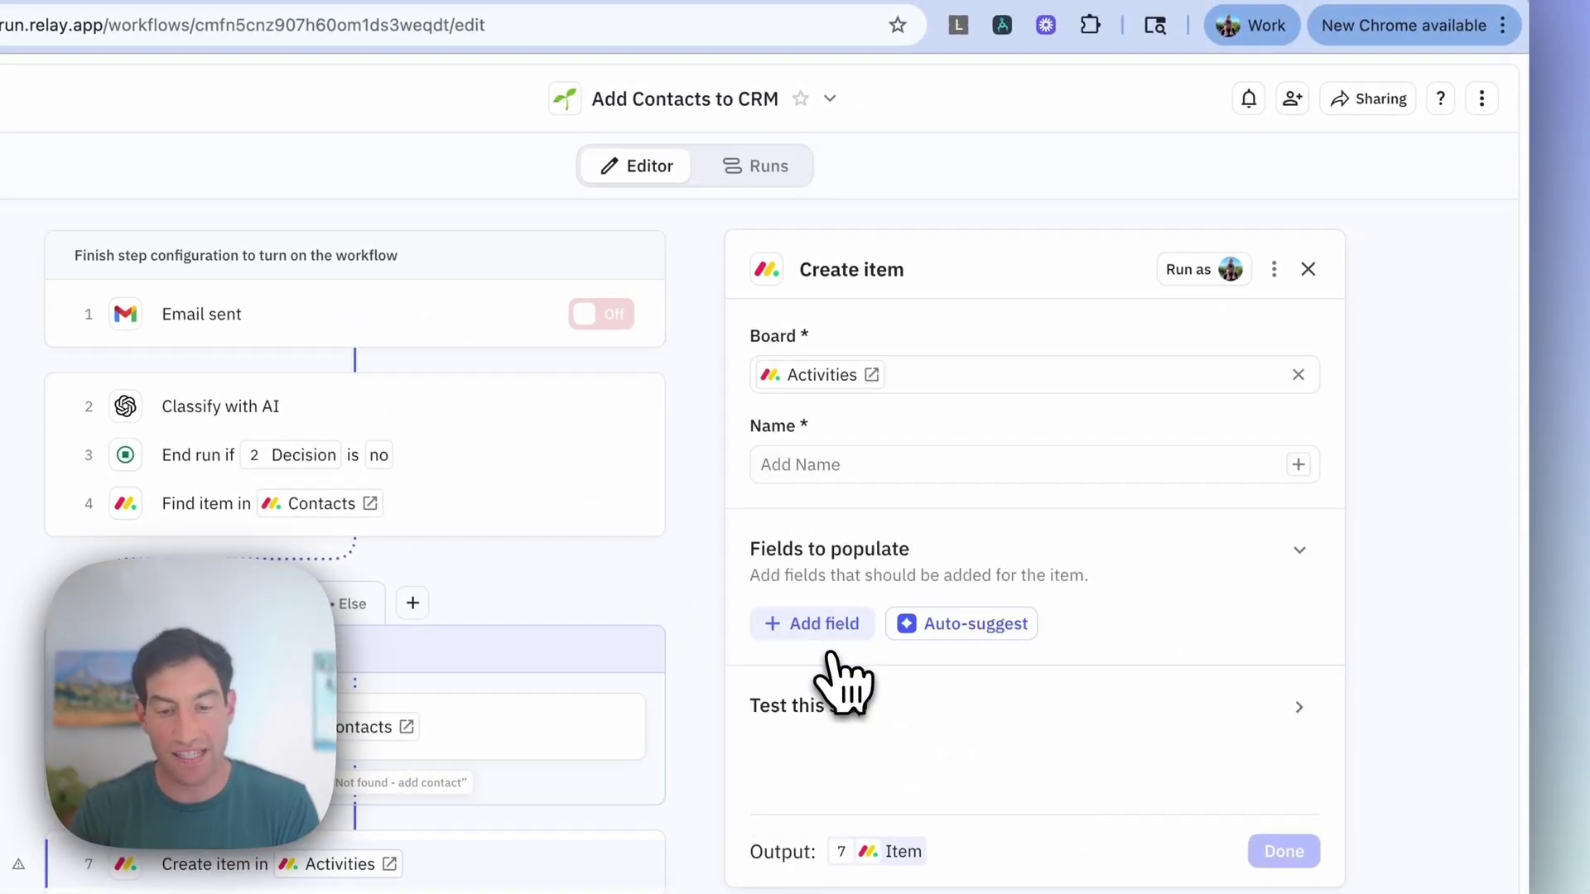
Step: Set the activity's Name to the Email Subject and its Activity Type to Email
{"action": "left_click", "coordinate": [795, 464]}
{"action": "type", "text": "@"}
{"action": "mouse_move", "coordinate": [936, 613]}
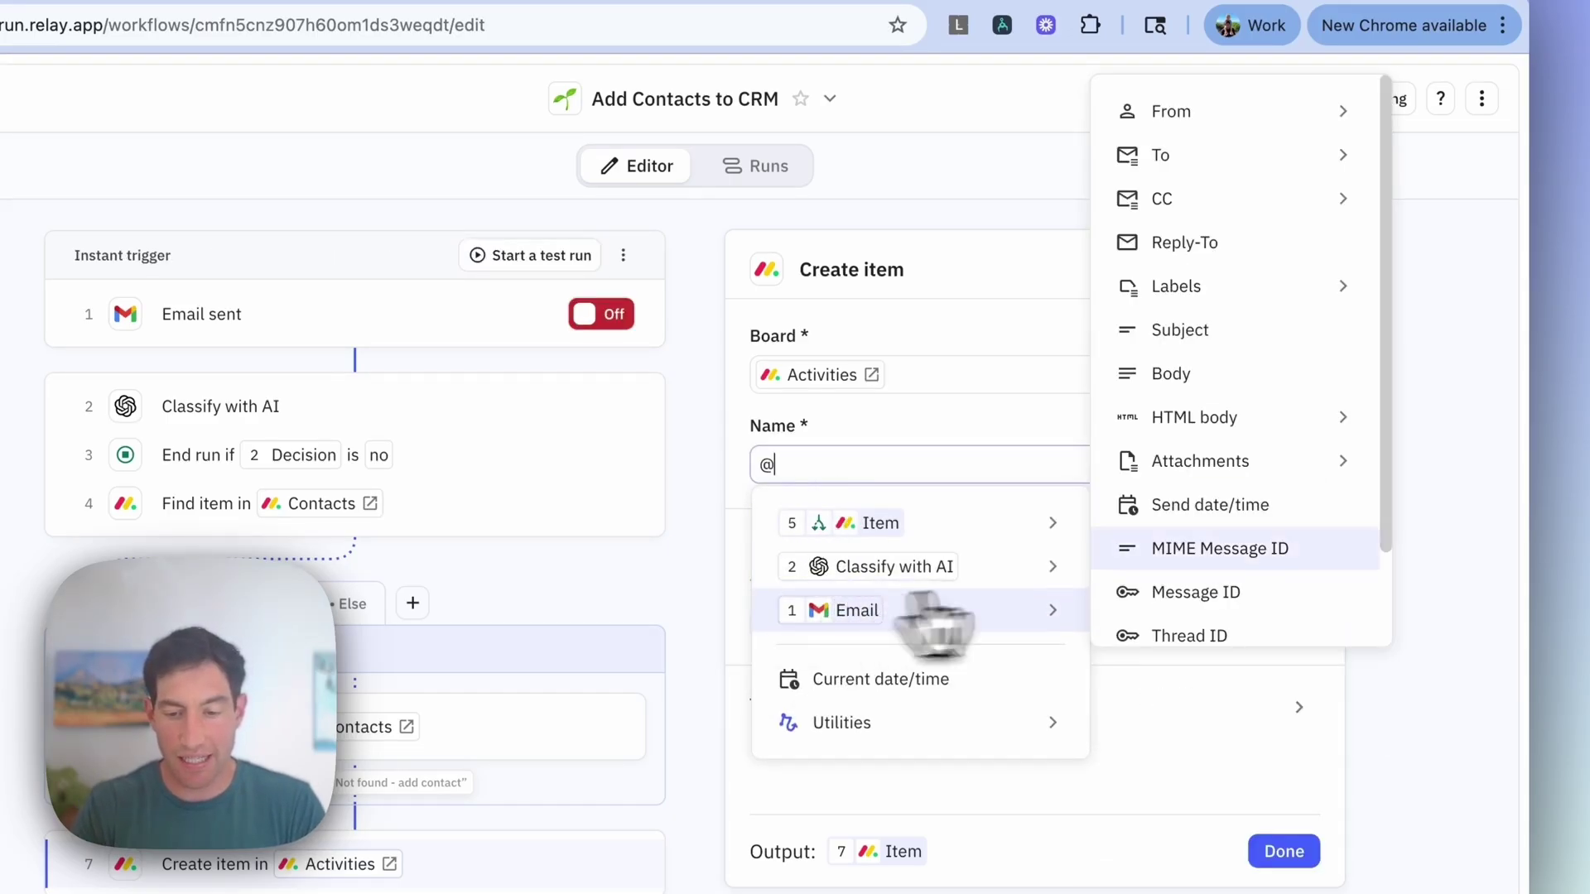
{"action": "left_click", "coordinate": [1193, 331]}
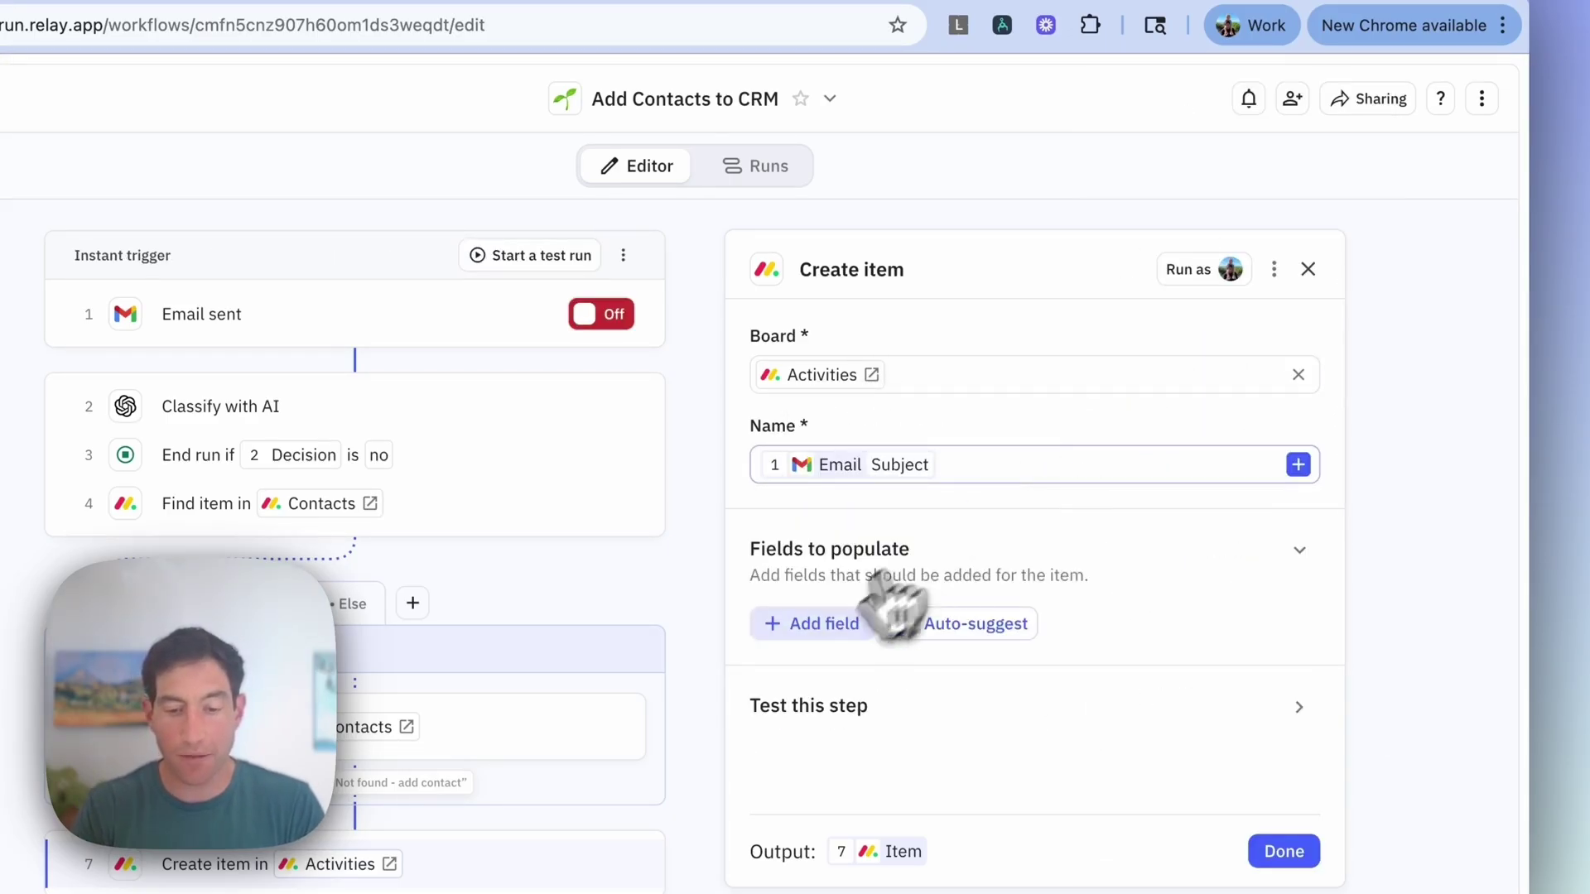
{"action": "left_click", "coordinate": [812, 623]}
{"action": "left_click", "coordinate": [828, 514]}
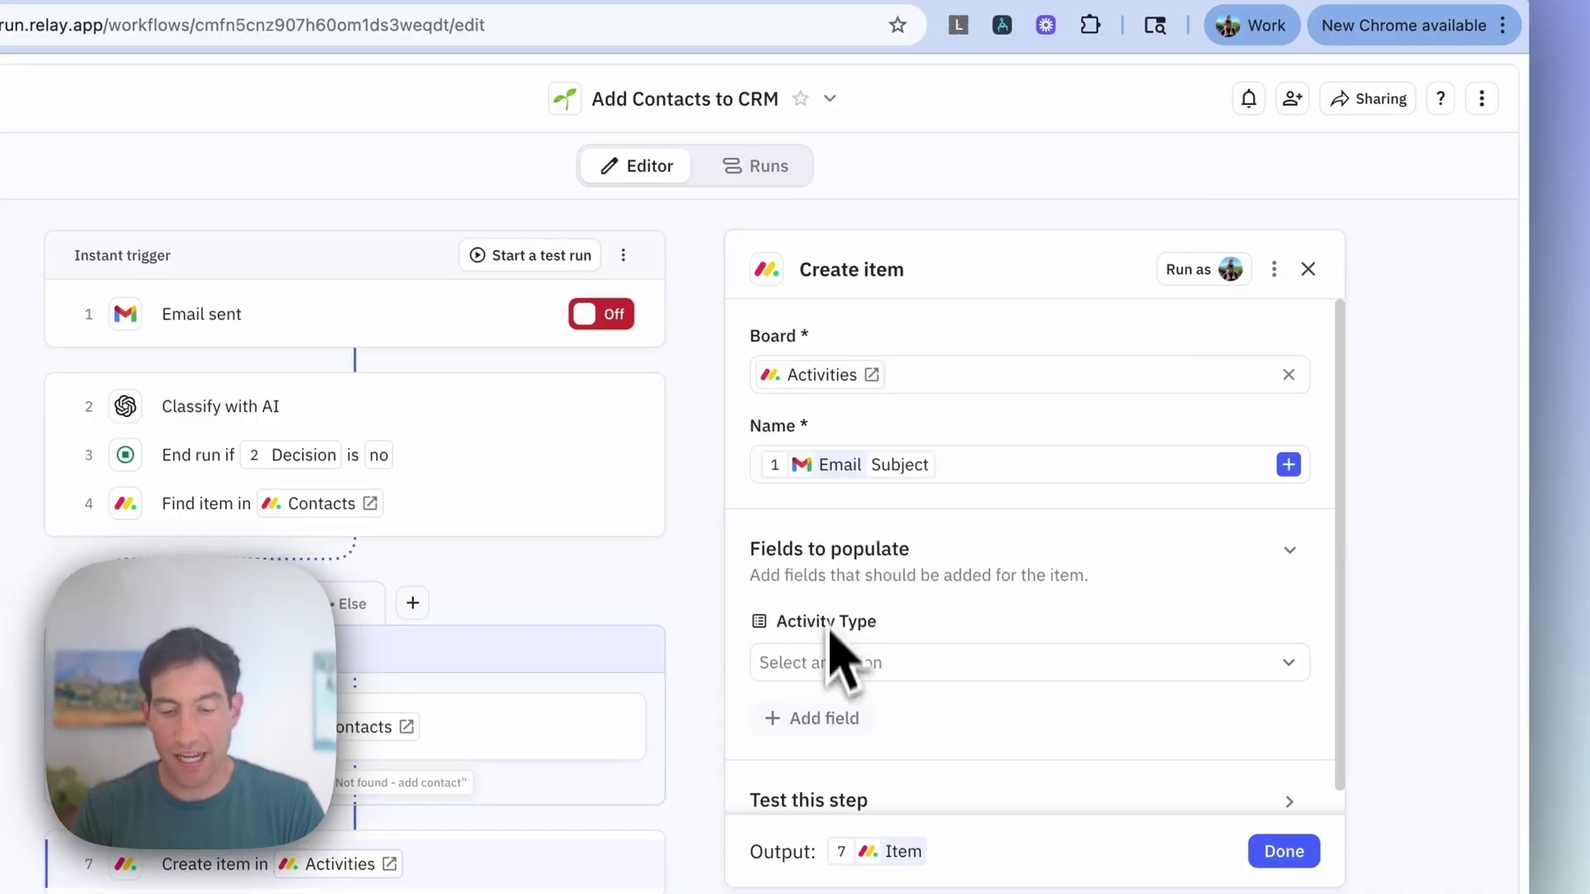
{"action": "left_click", "coordinate": [833, 662]}
{"action": "left_click", "coordinate": [837, 243]}
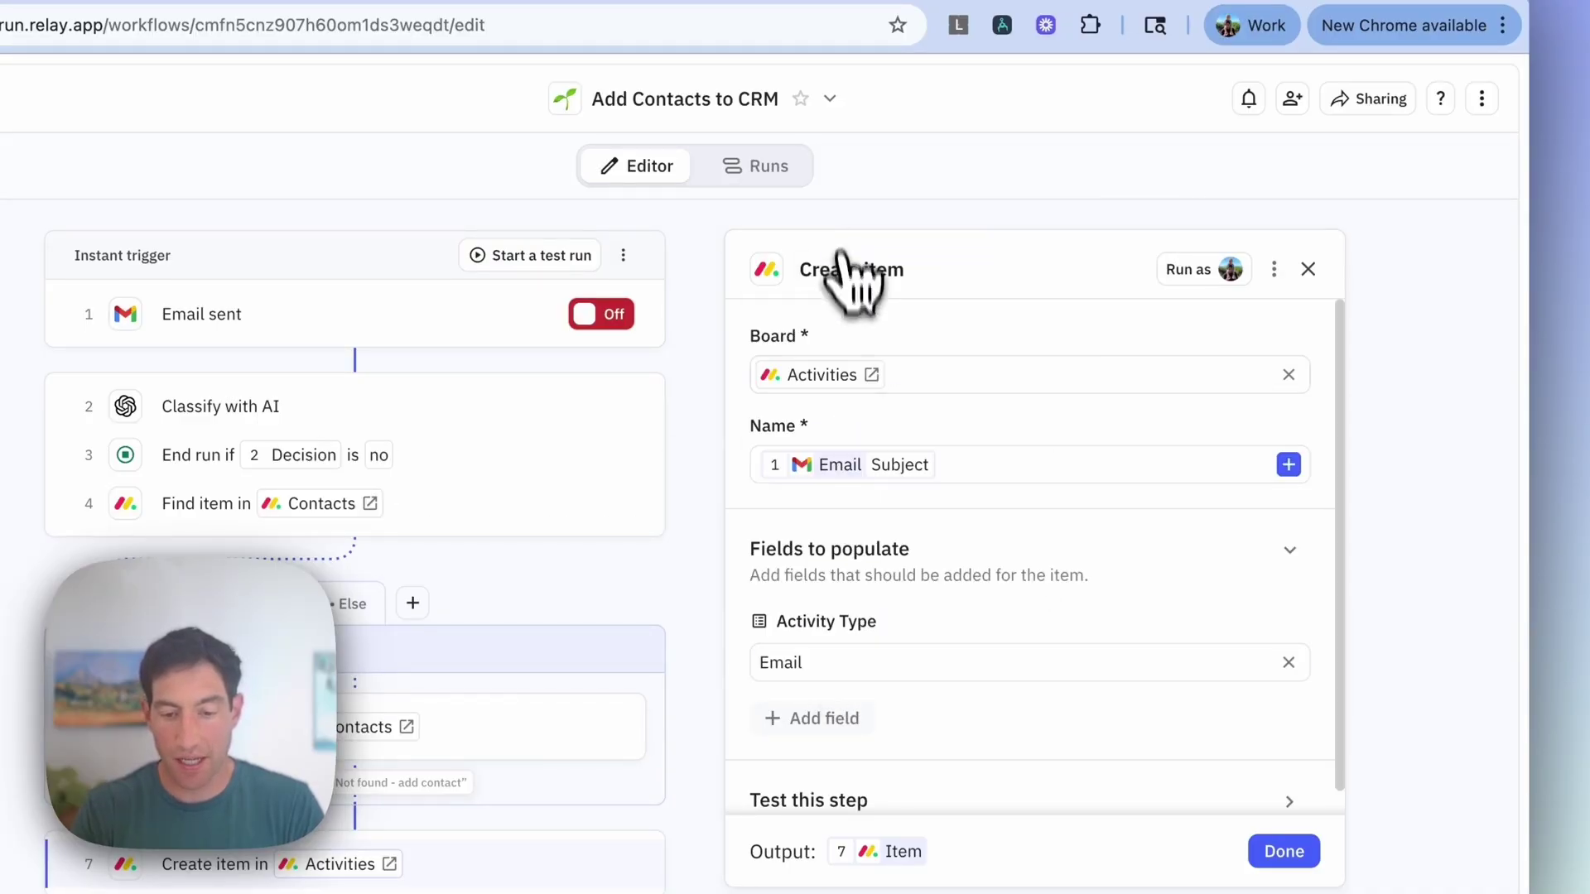
{"action": "left_click", "coordinate": [815, 718]}
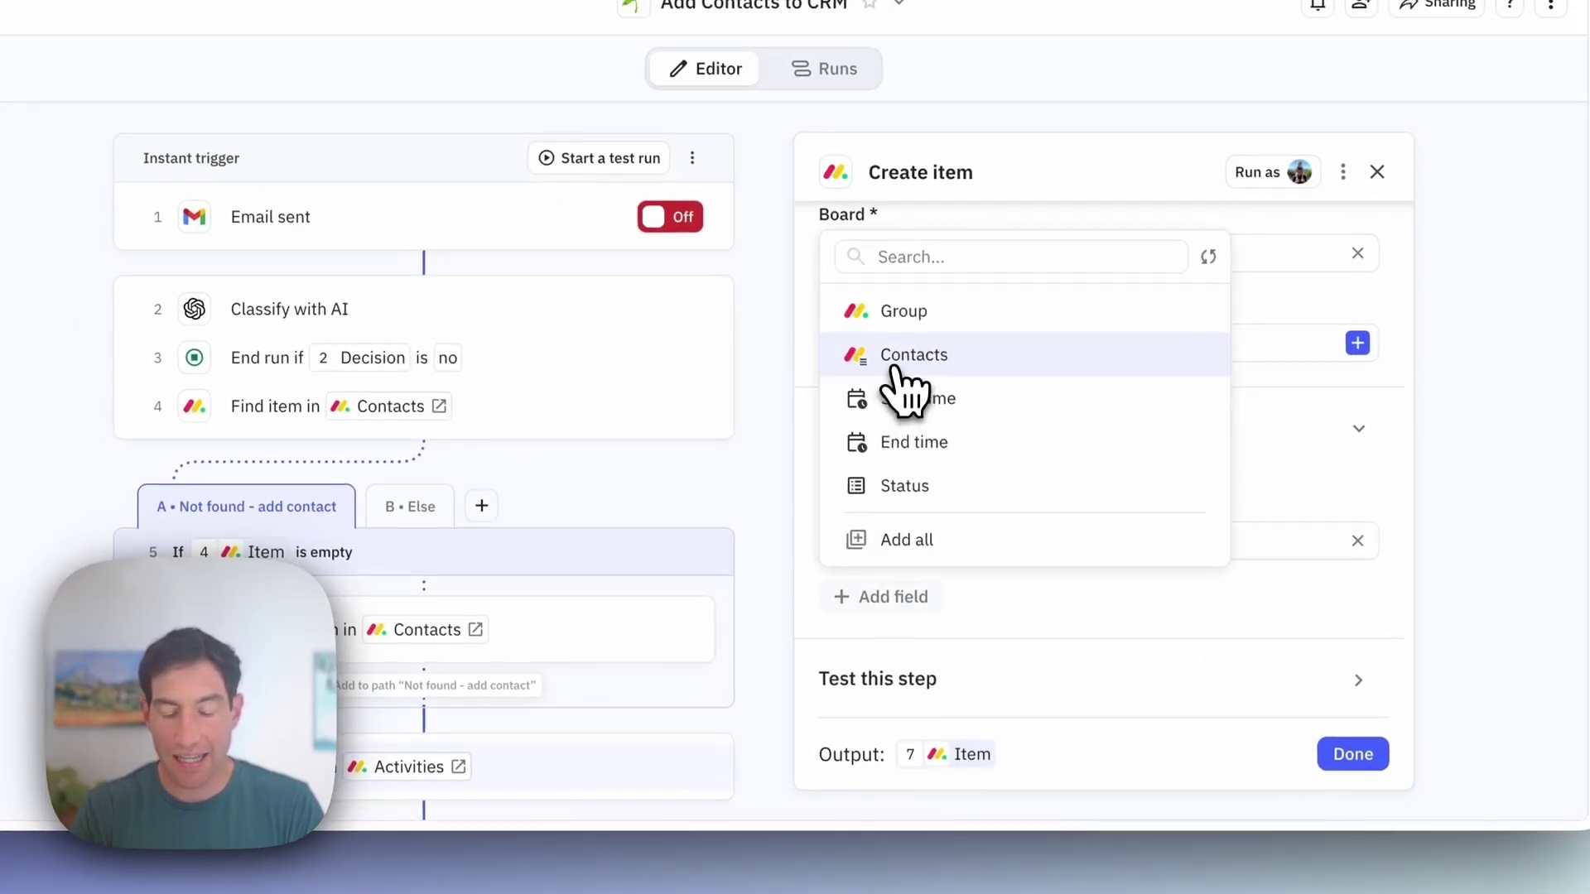
Step: Add the Contacts field linked to step 5's Item and finish the Activities step
{"action": "left_click", "coordinate": [896, 369]}
{"action": "scroll", "coordinate": [910, 396], "scroll_direction": "down", "scroll_amount": 2}
{"action": "left_click", "coordinate": [882, 542]}
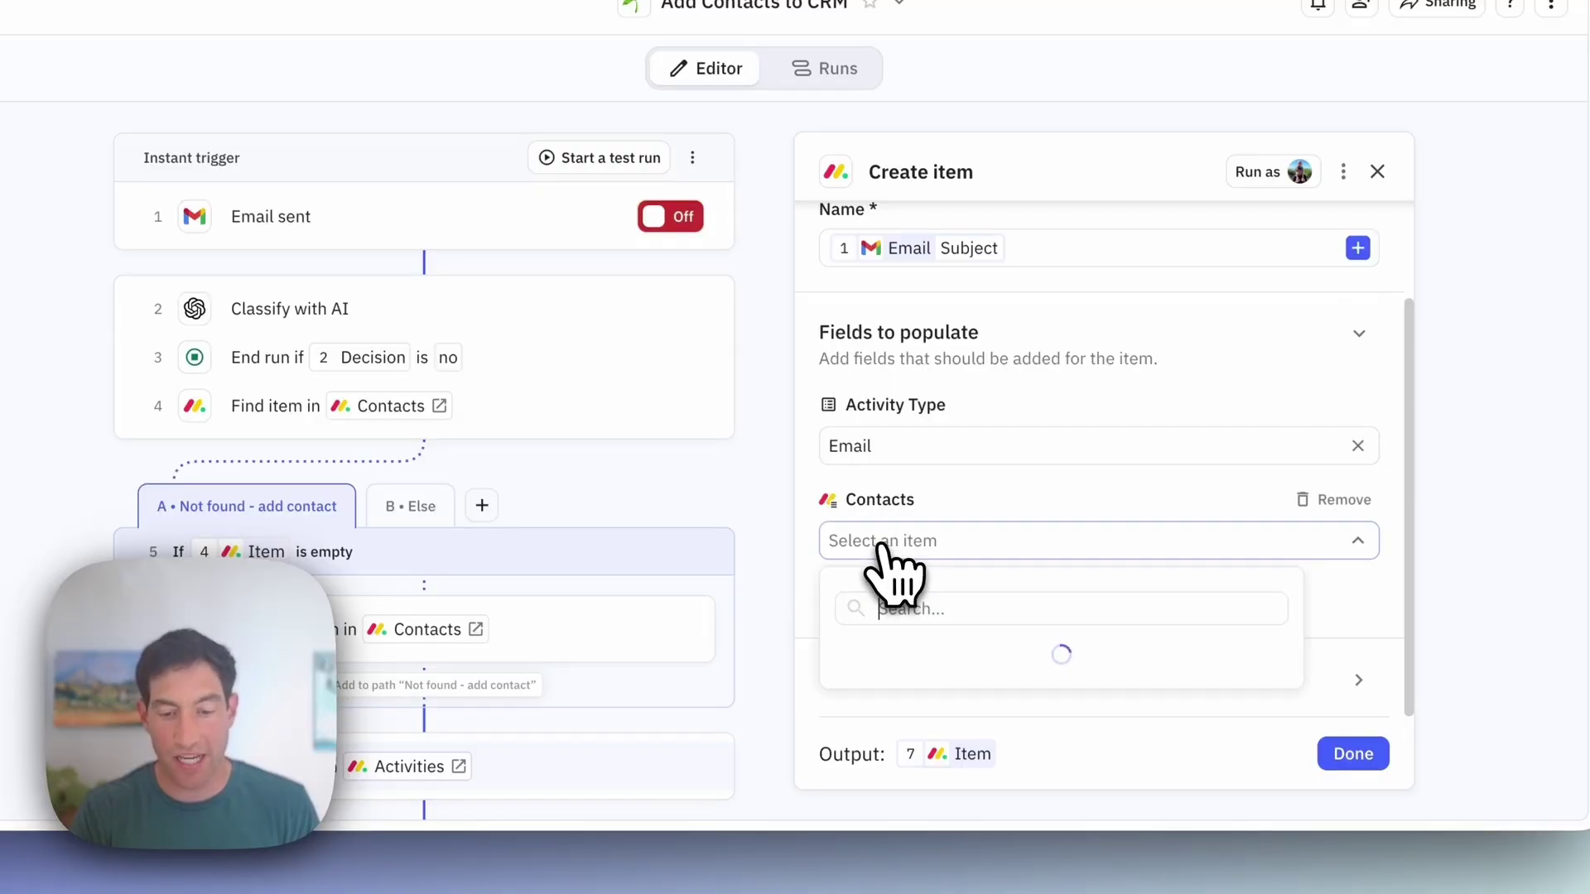
{"action": "left_click", "coordinate": [907, 698]}
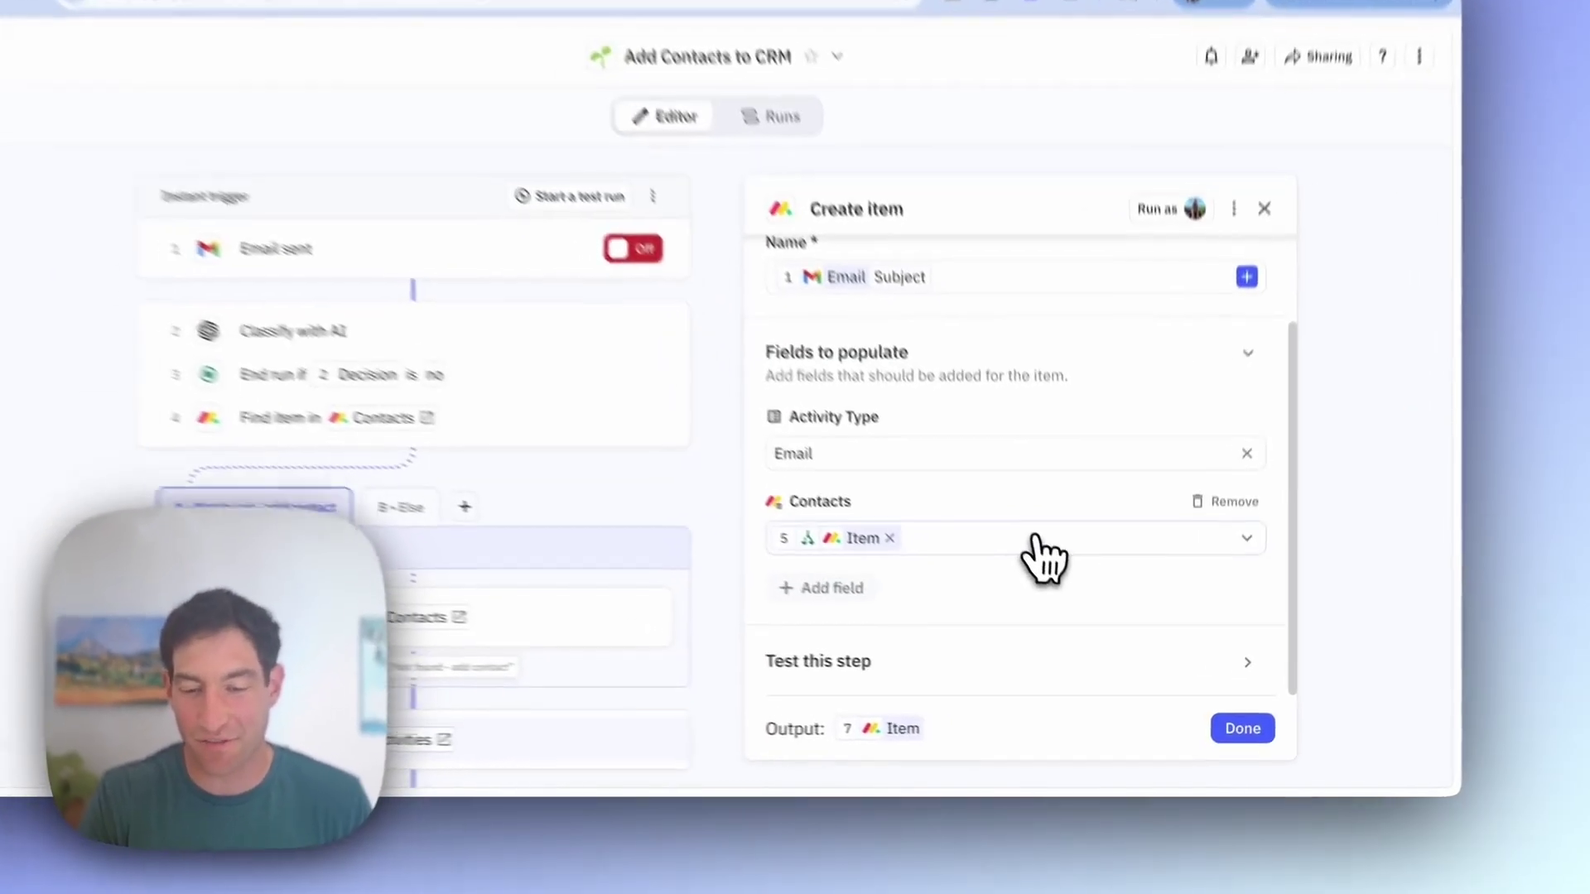
{"action": "left_click", "coordinate": [1070, 588]}
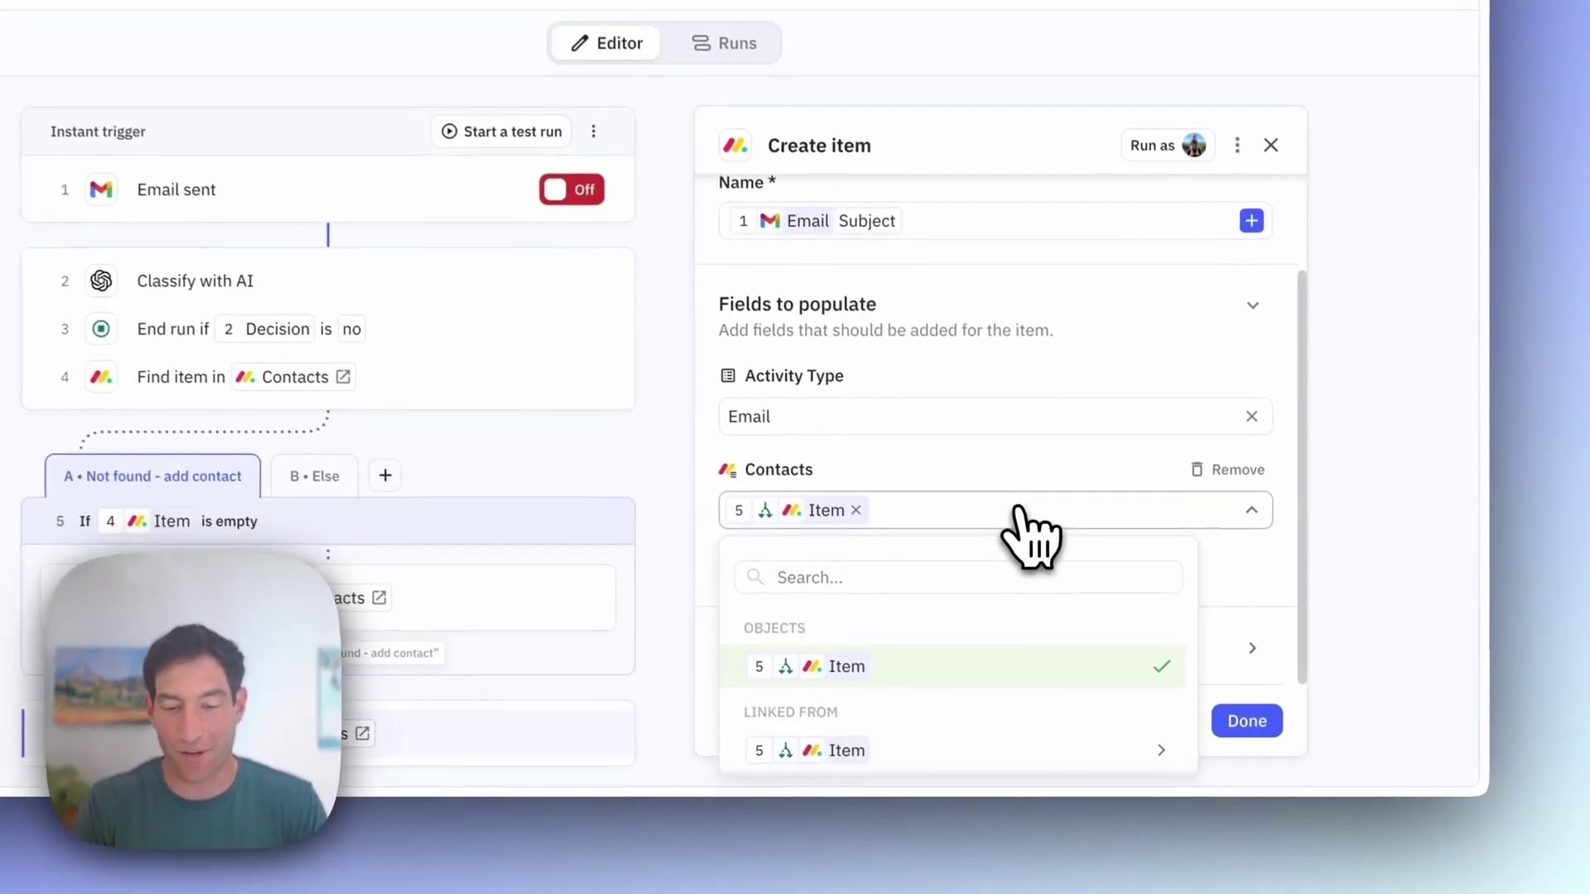
{"action": "left_click", "coordinate": [1269, 720]}
{"action": "left_click", "coordinate": [1273, 721]}
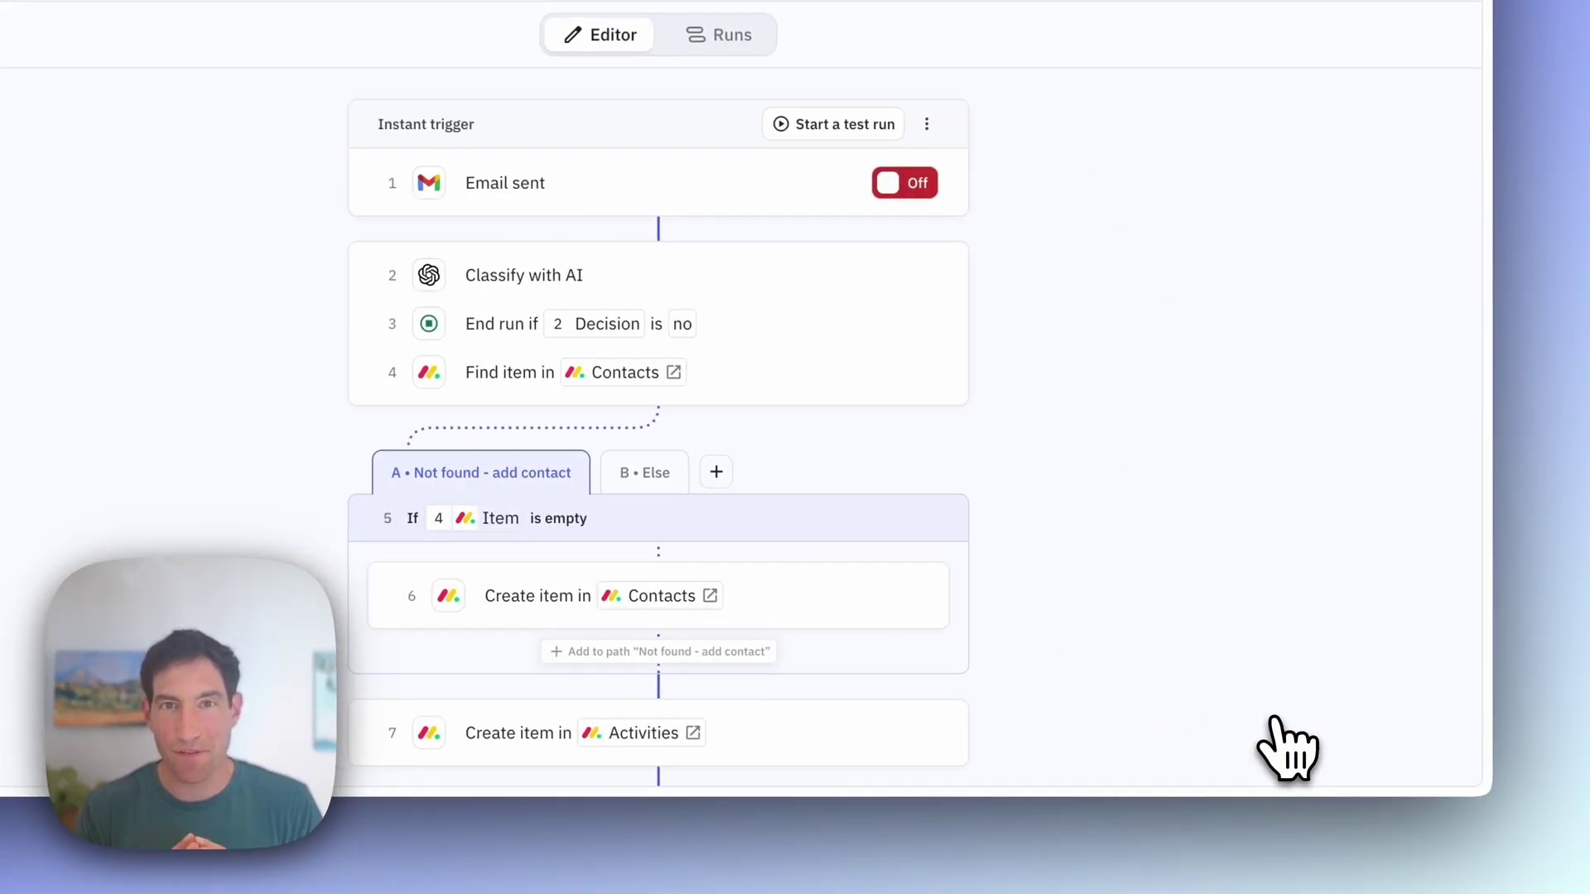
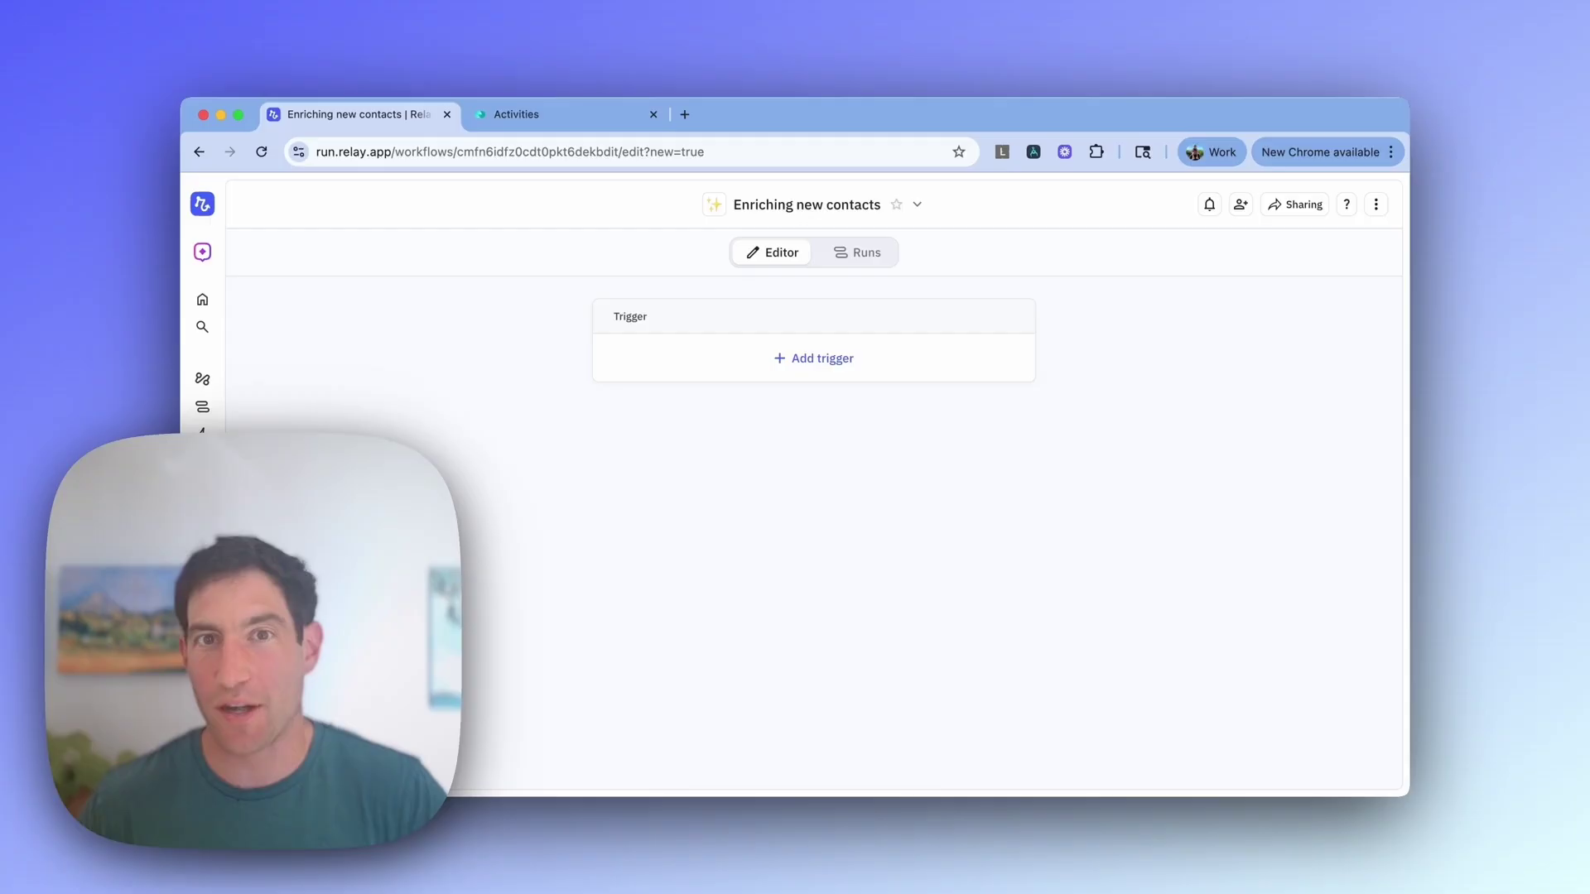
Step: Show the empty monday CRM Contacts board, then return to the Relay workflow
{"action": "key", "text": "ctrl+Tab"}
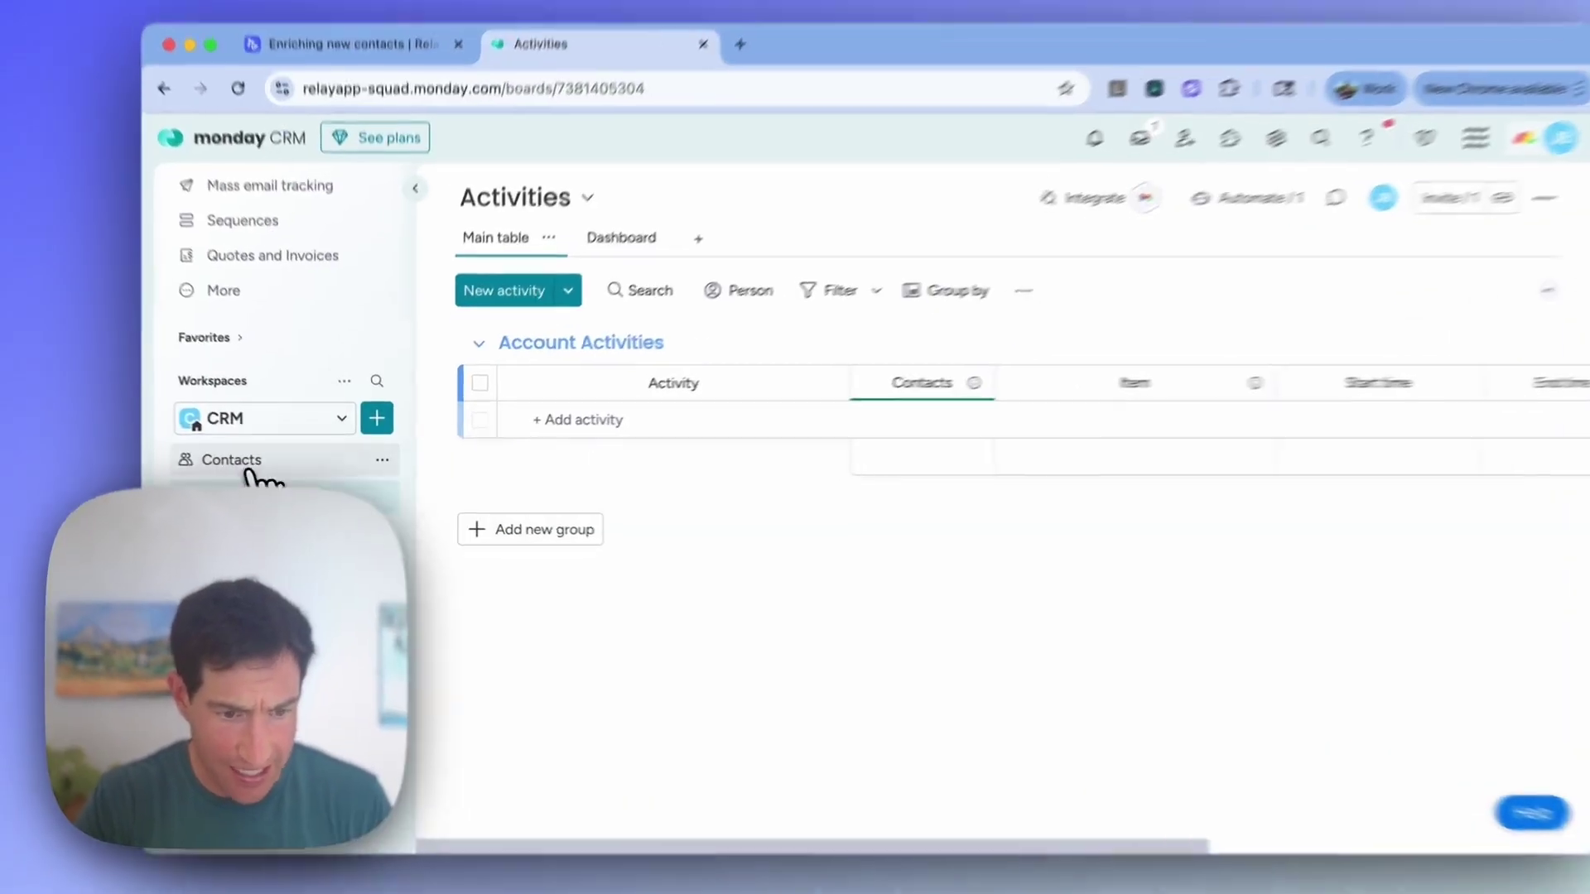
{"action": "left_click", "coordinate": [266, 461]}
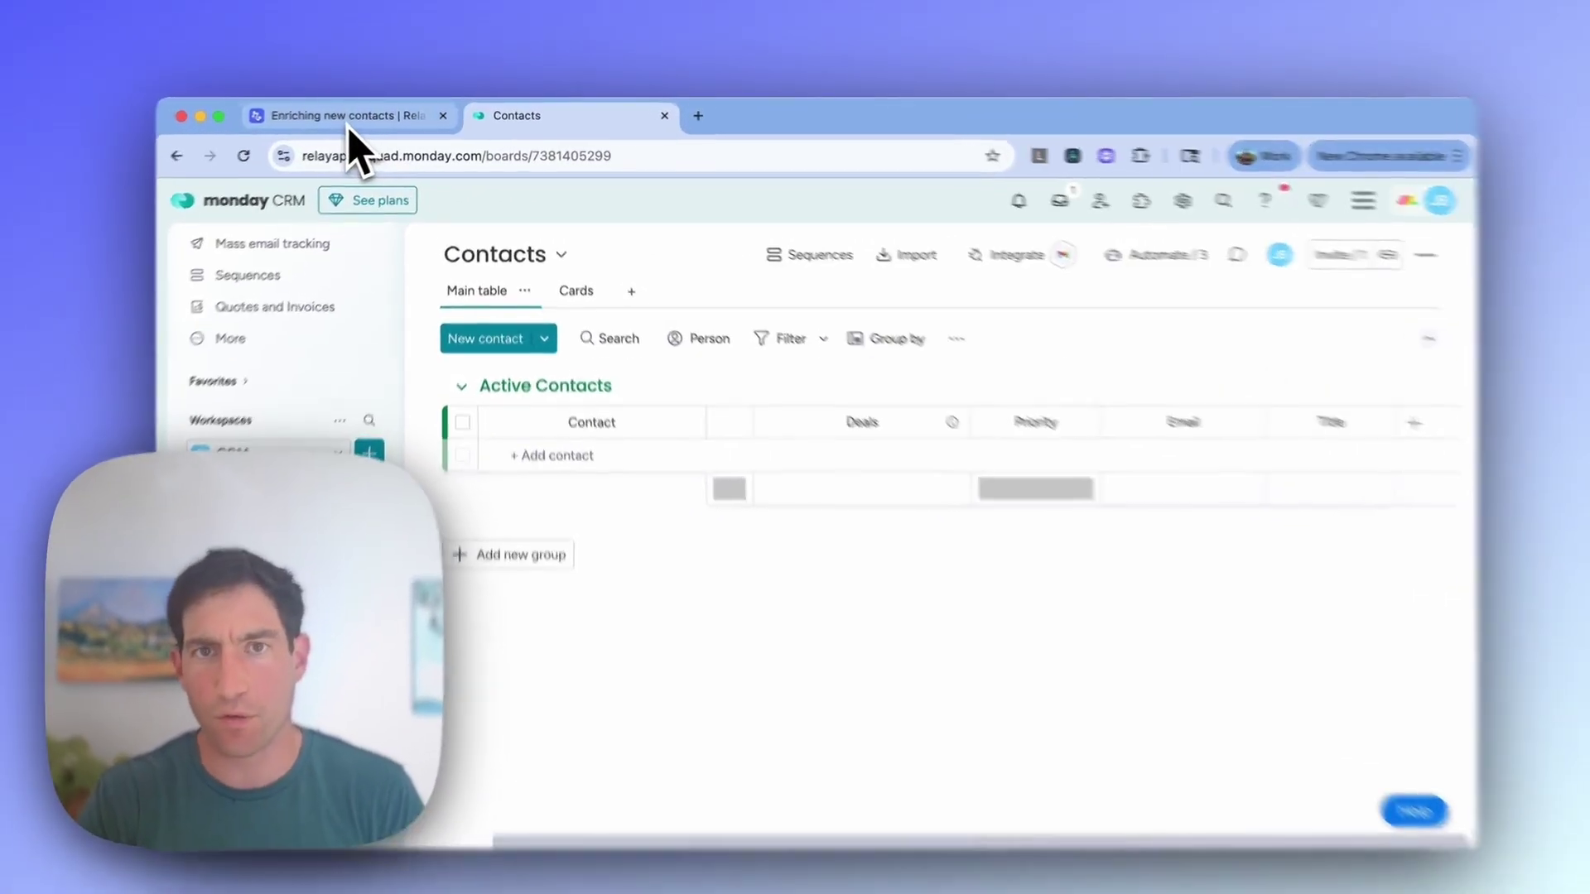
{"action": "left_click", "coordinate": [360, 120]}
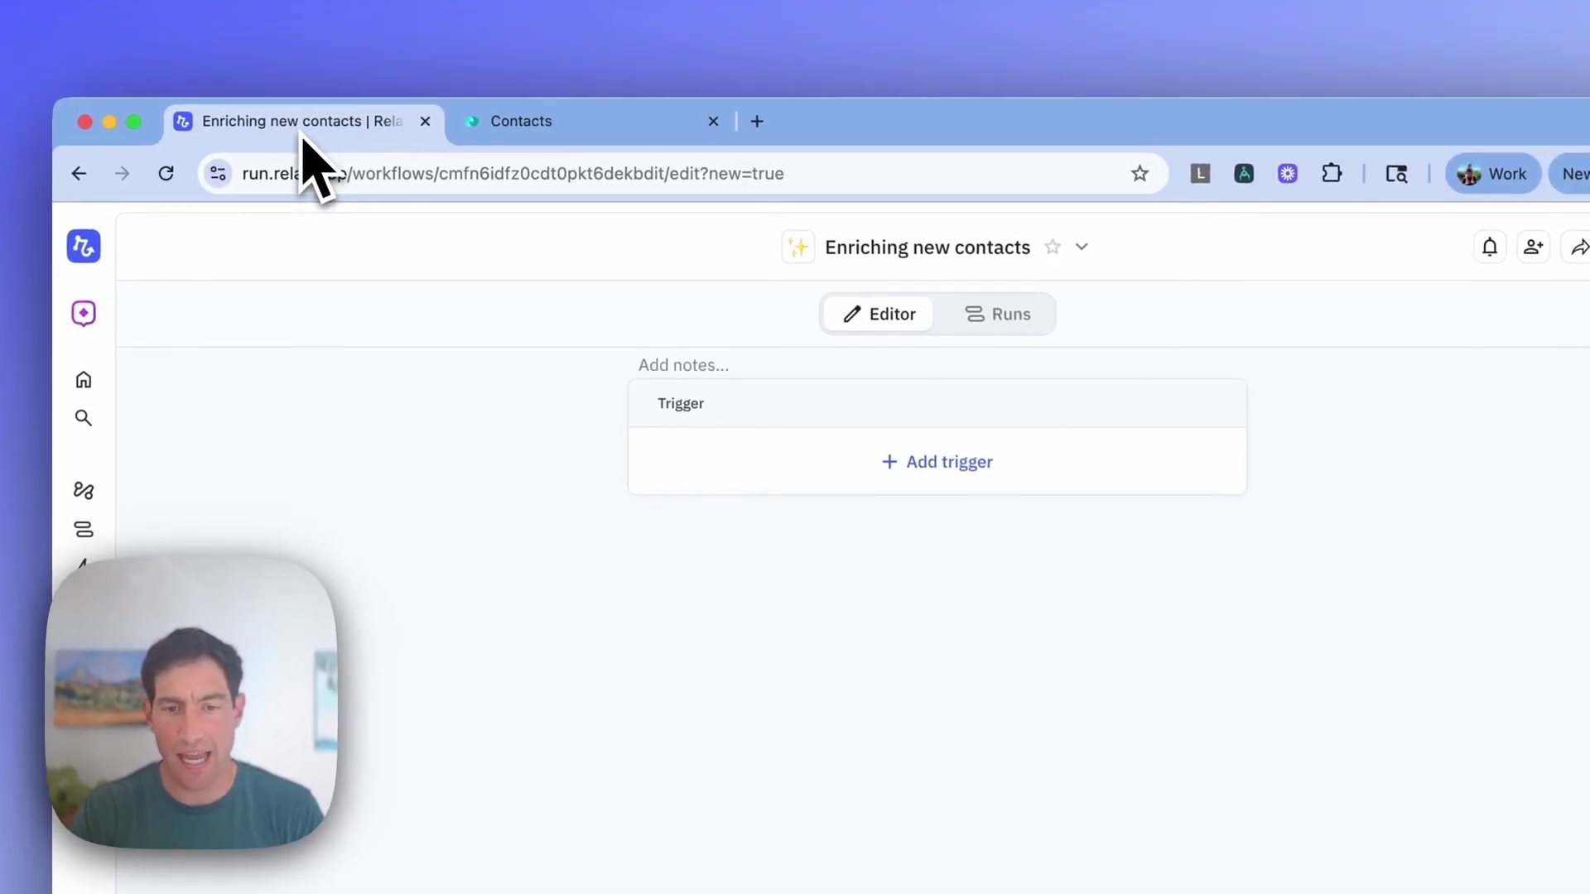
Step: Add a monday.com 'New item added' trigger watching the CRM > Contacts board
{"action": "left_click", "coordinate": [924, 465]}
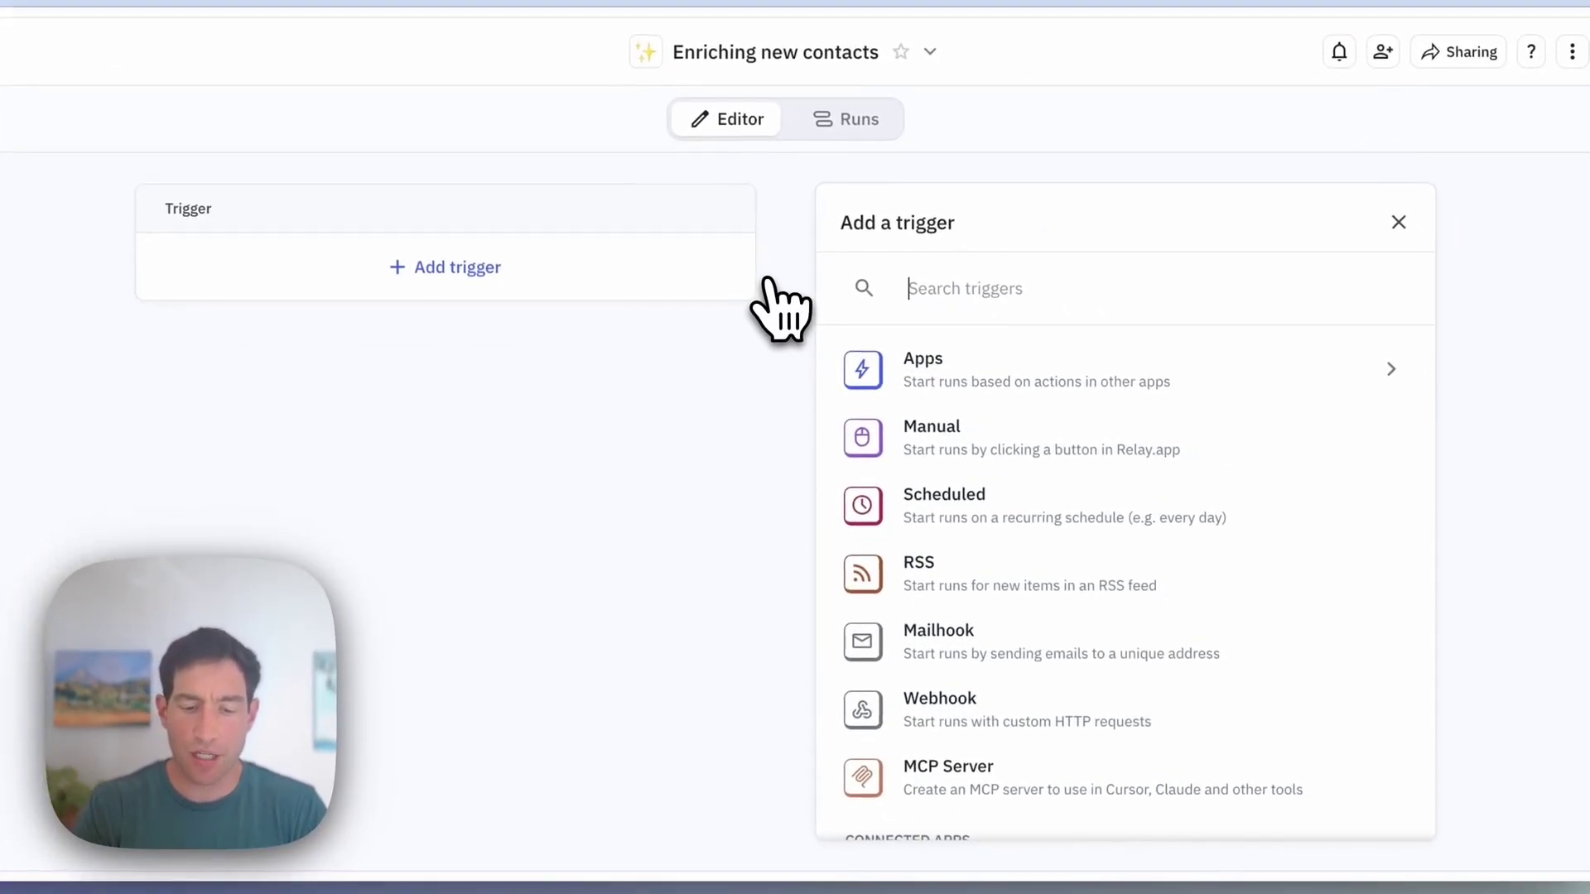
{"action": "type", "text": "new item"}
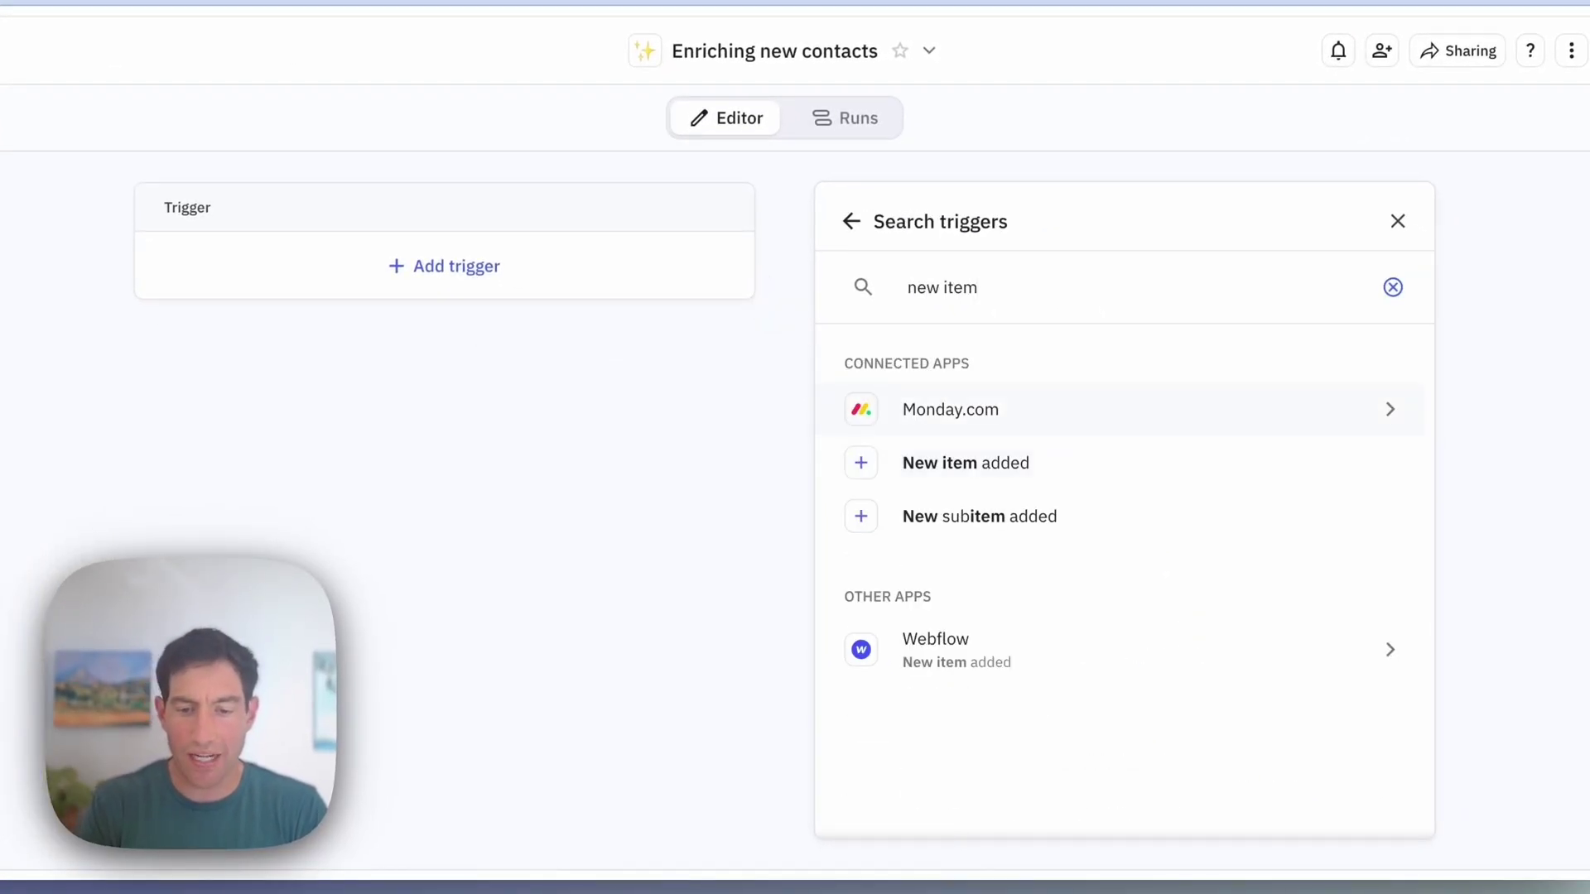
{"action": "left_click", "coordinate": [966, 462]}
{"action": "left_click", "coordinate": [958, 419]}
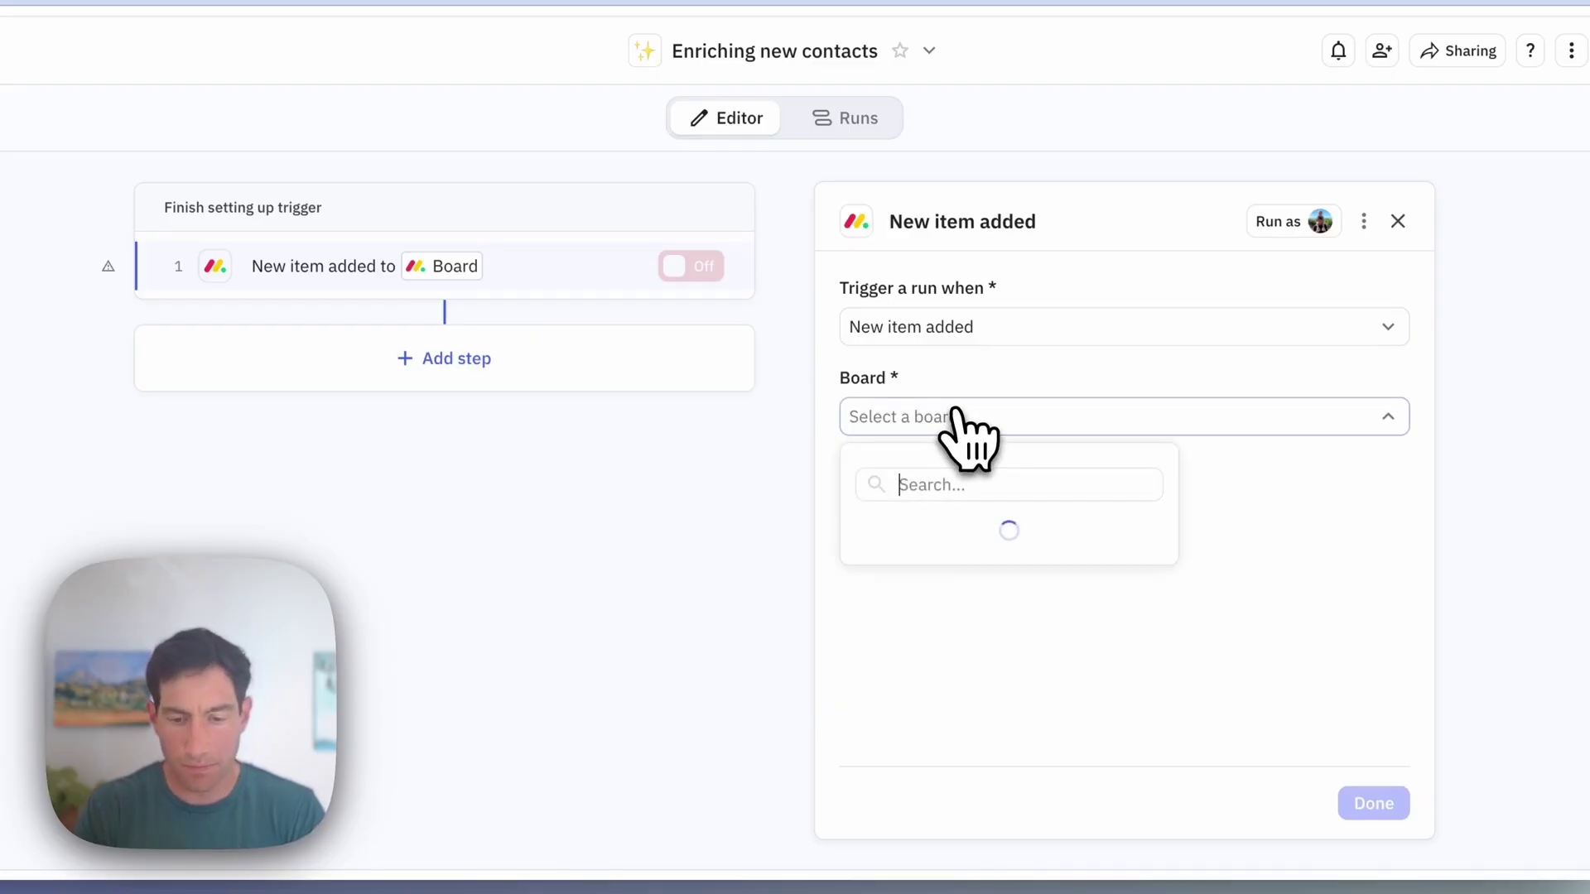
{"action": "left_click", "coordinate": [934, 533]}
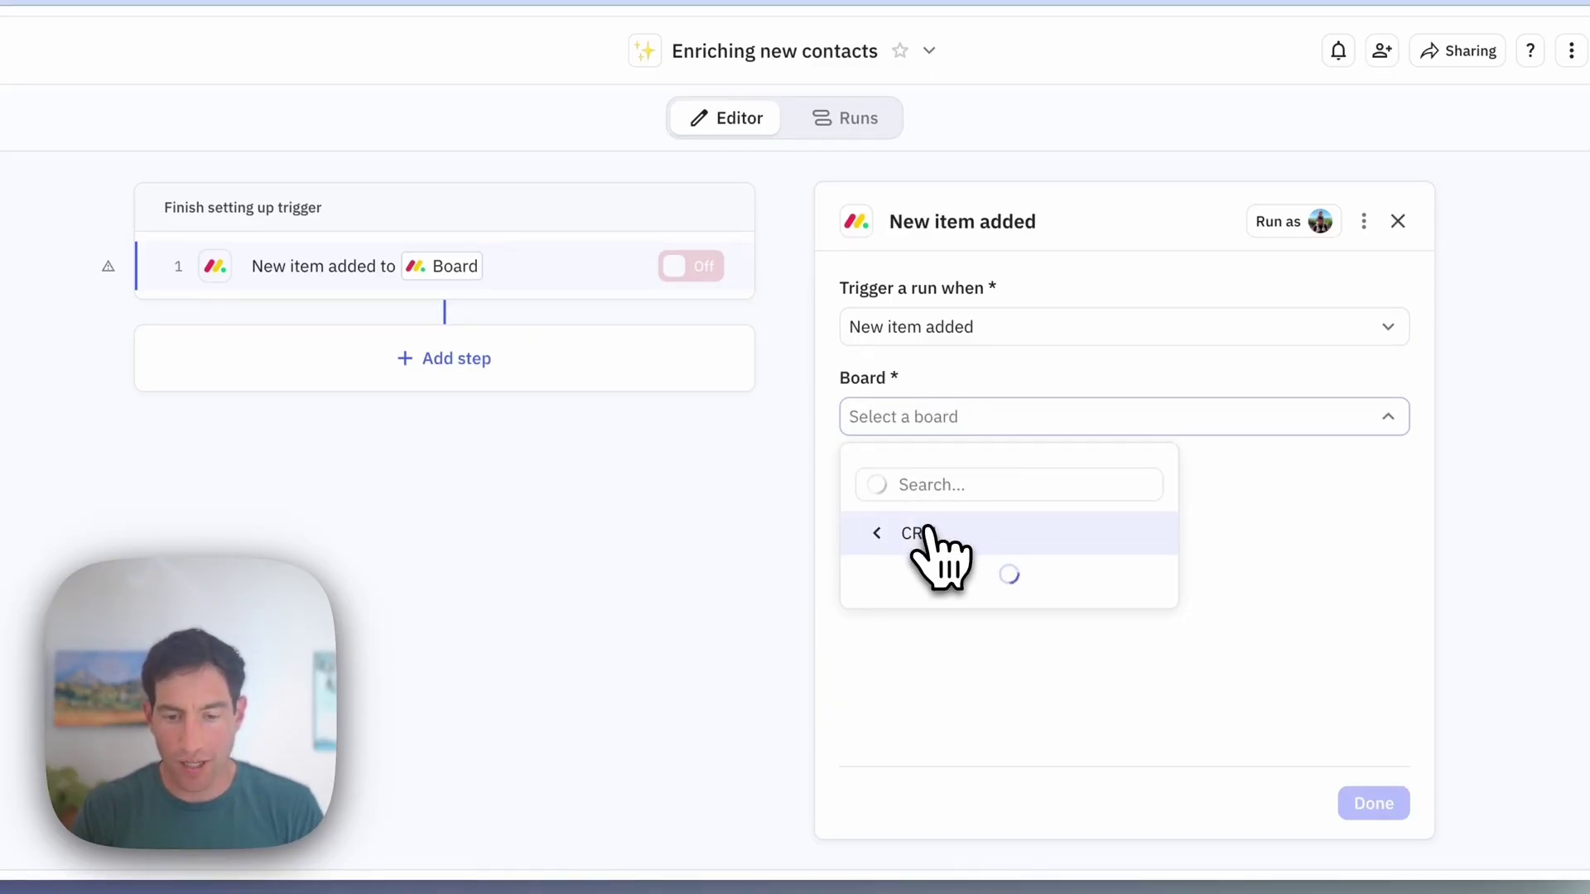
{"action": "left_click", "coordinate": [935, 791]}
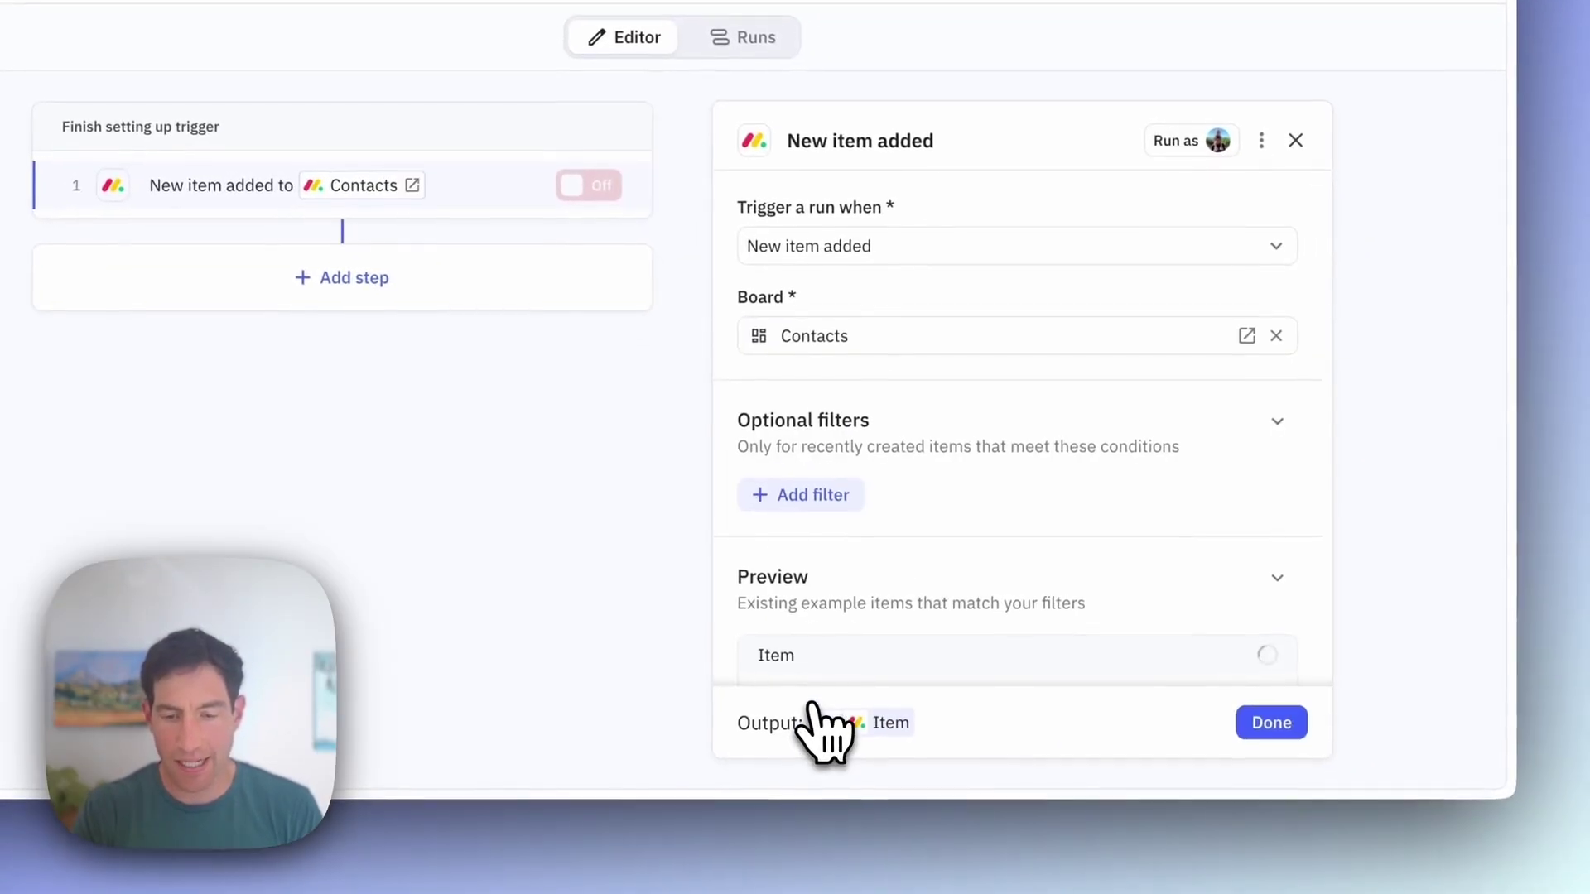
{"action": "left_click", "coordinate": [1260, 752]}
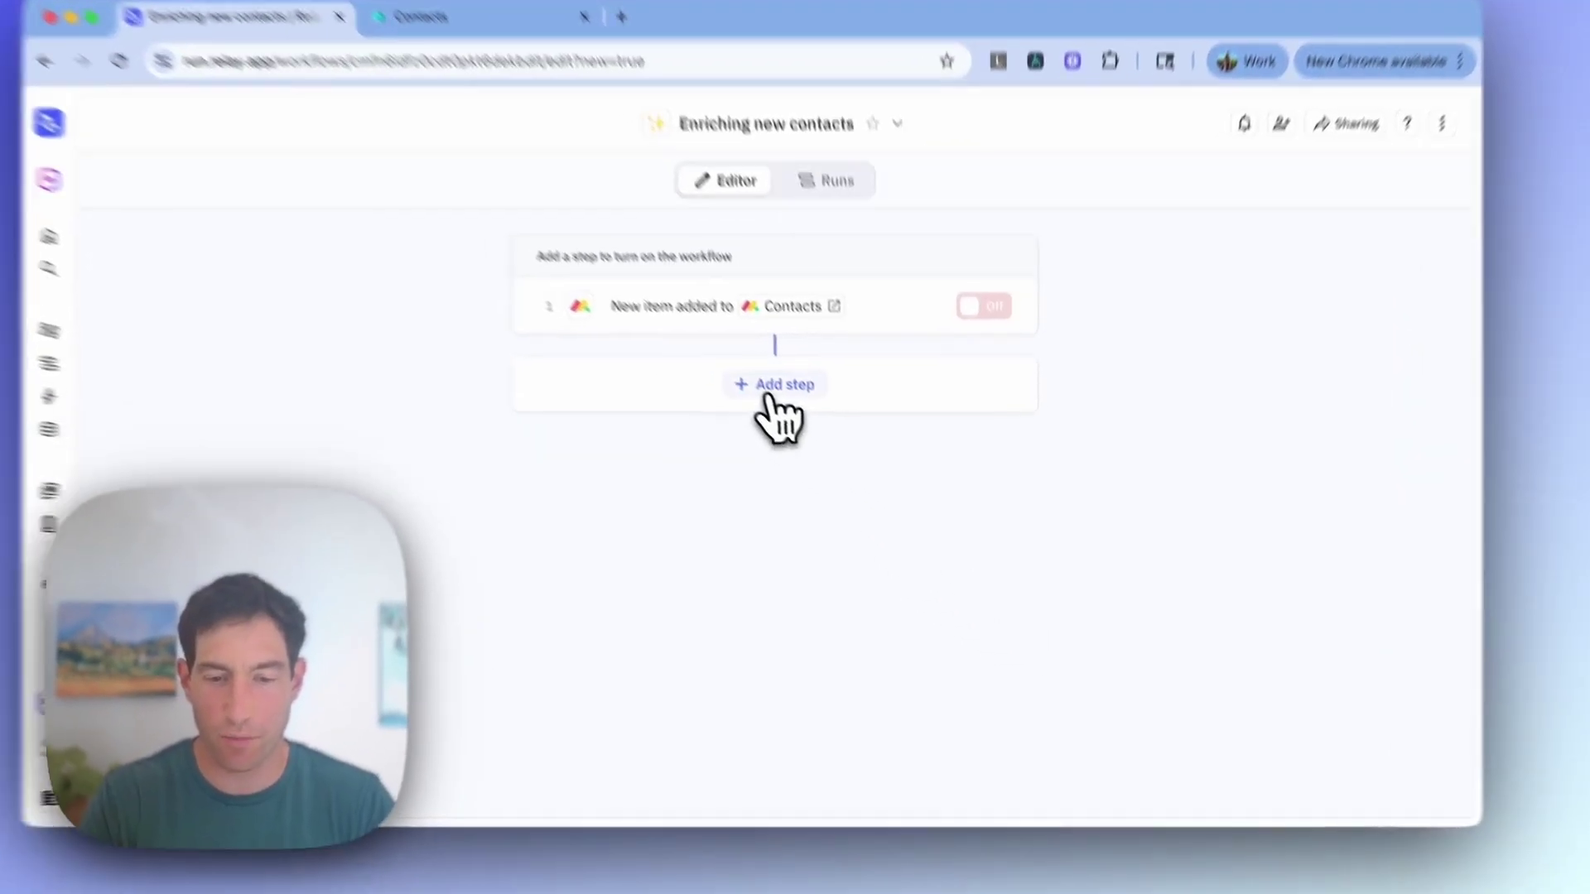
Step: Add a Search LinkedIn for profile step, looked up by Email address using the item's Email
{"action": "left_click", "coordinate": [816, 424]}
{"action": "type", "text": "linkedin"}
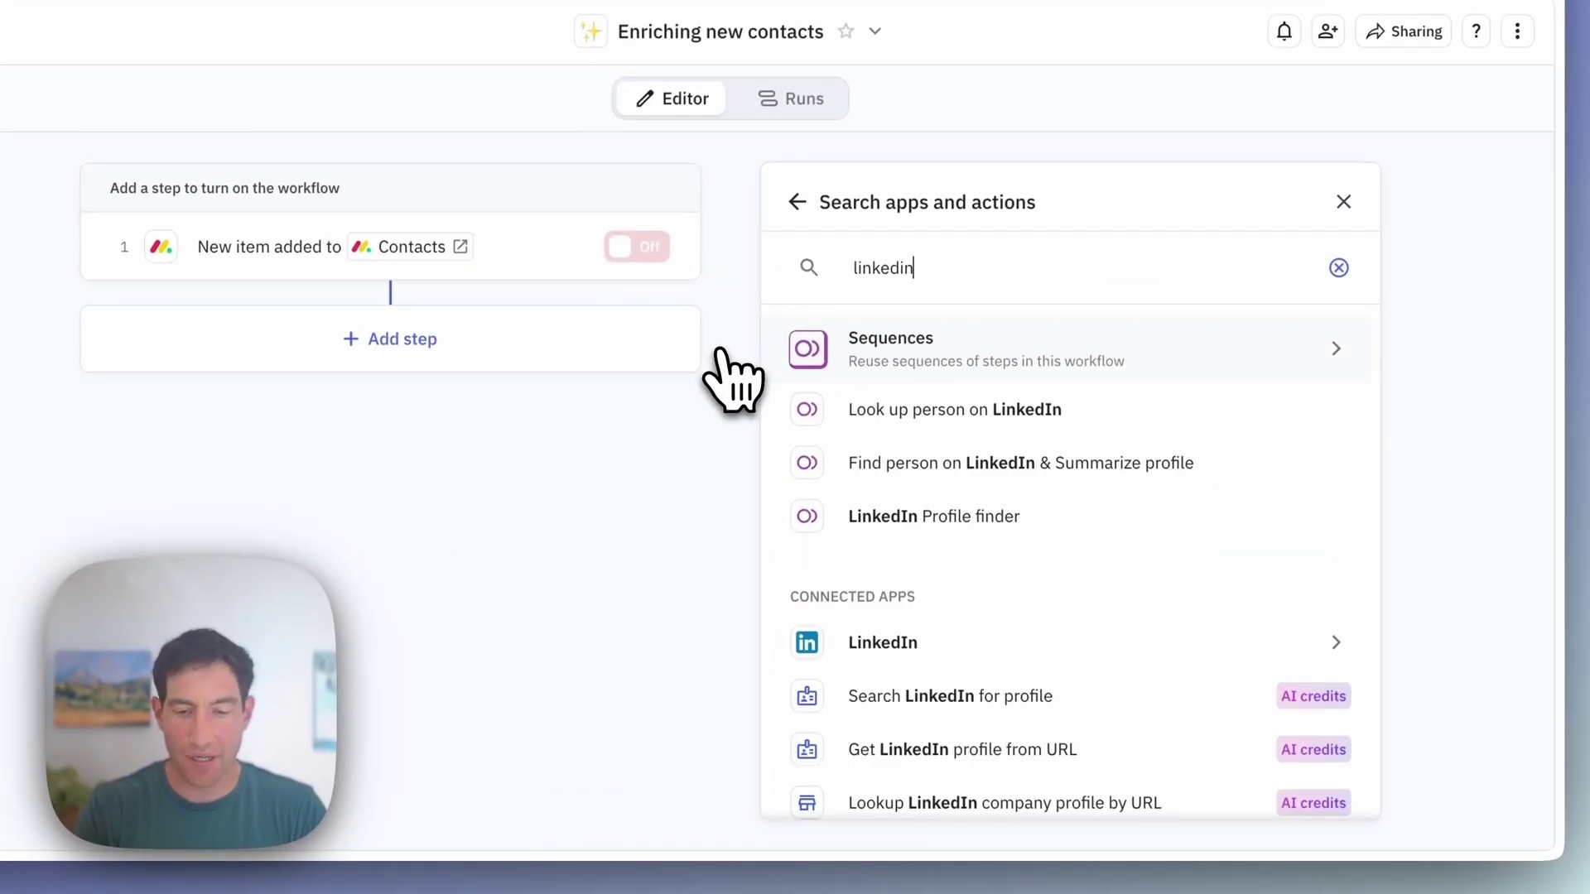
{"action": "scroll", "coordinate": [828, 513], "scroll_direction": "down", "scroll_amount": 2}
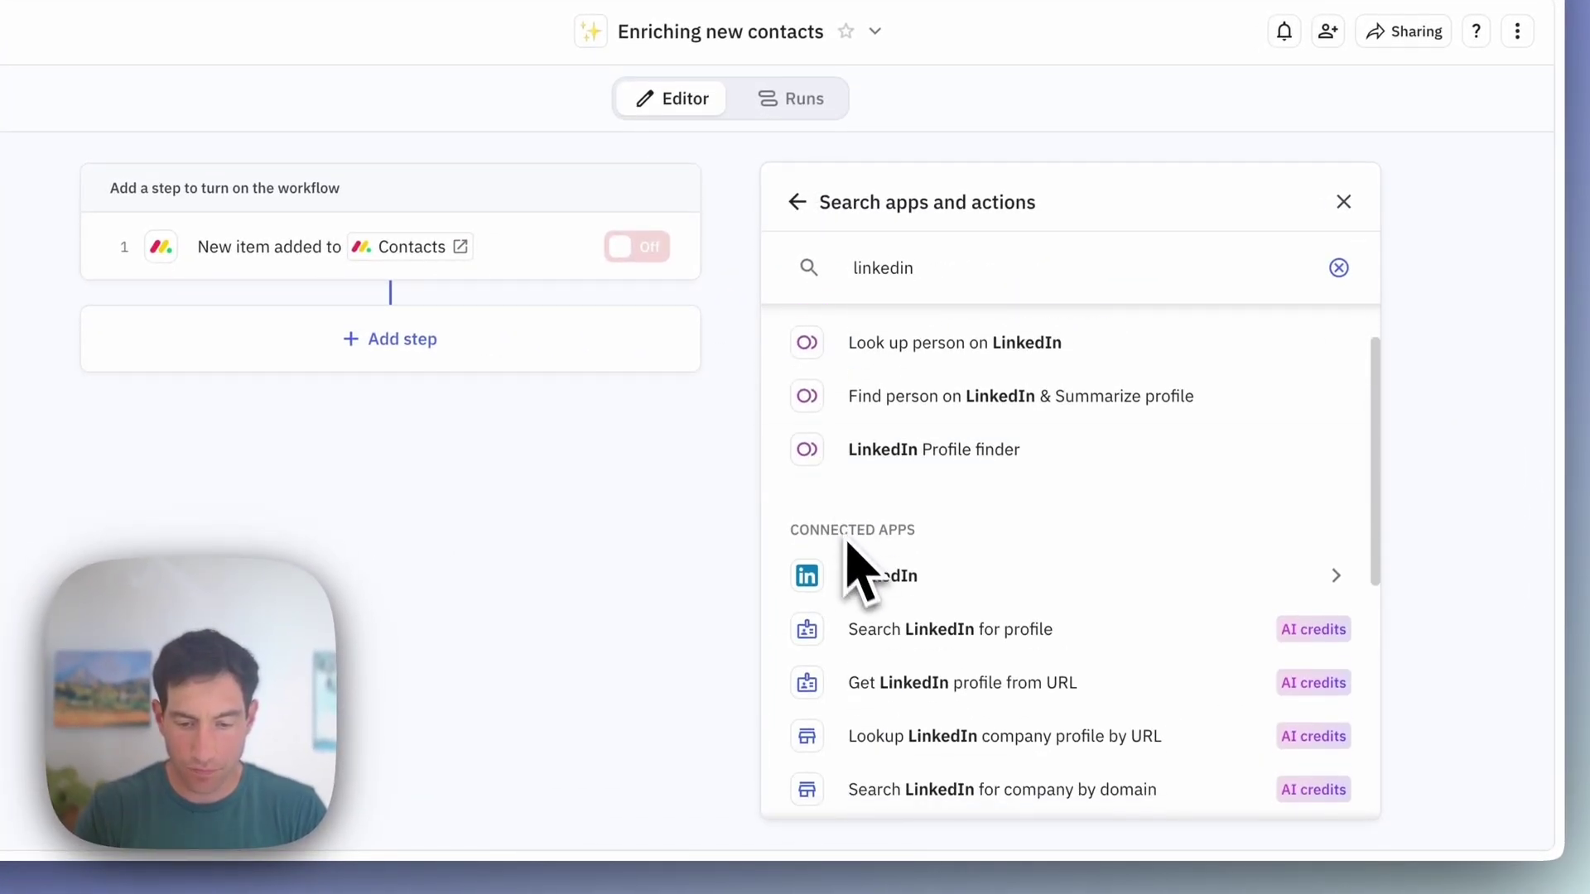
{"action": "left_click", "coordinate": [888, 633]}
{"action": "left_click", "coordinate": [876, 314]}
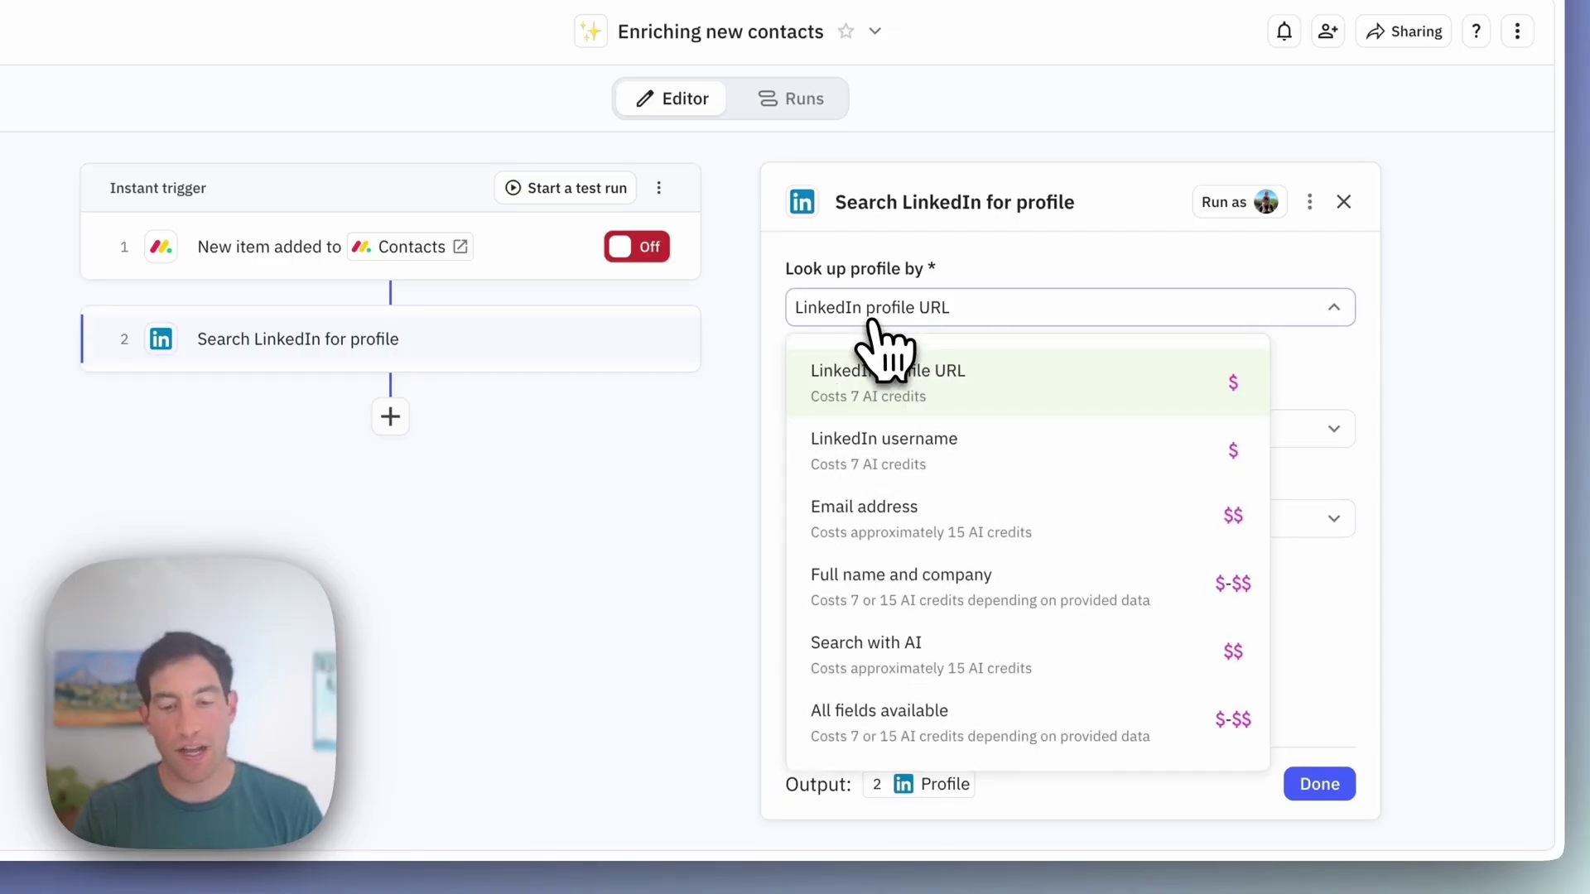
{"action": "left_click", "coordinate": [873, 509]}
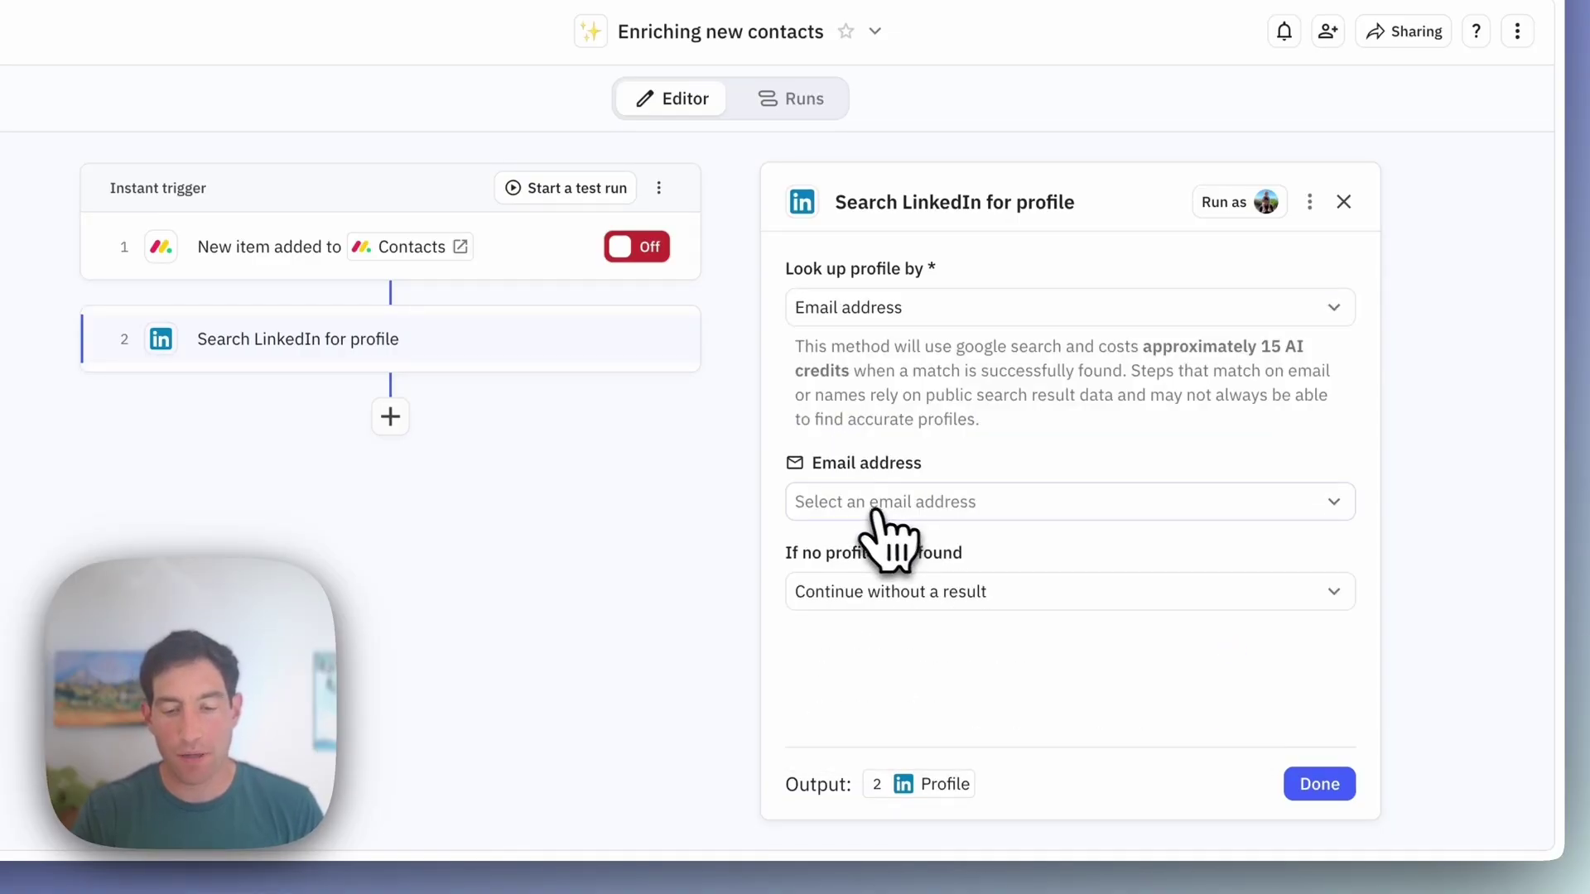
{"action": "left_click", "coordinate": [849, 505]}
{"action": "mouse_move", "coordinate": [887, 639]}
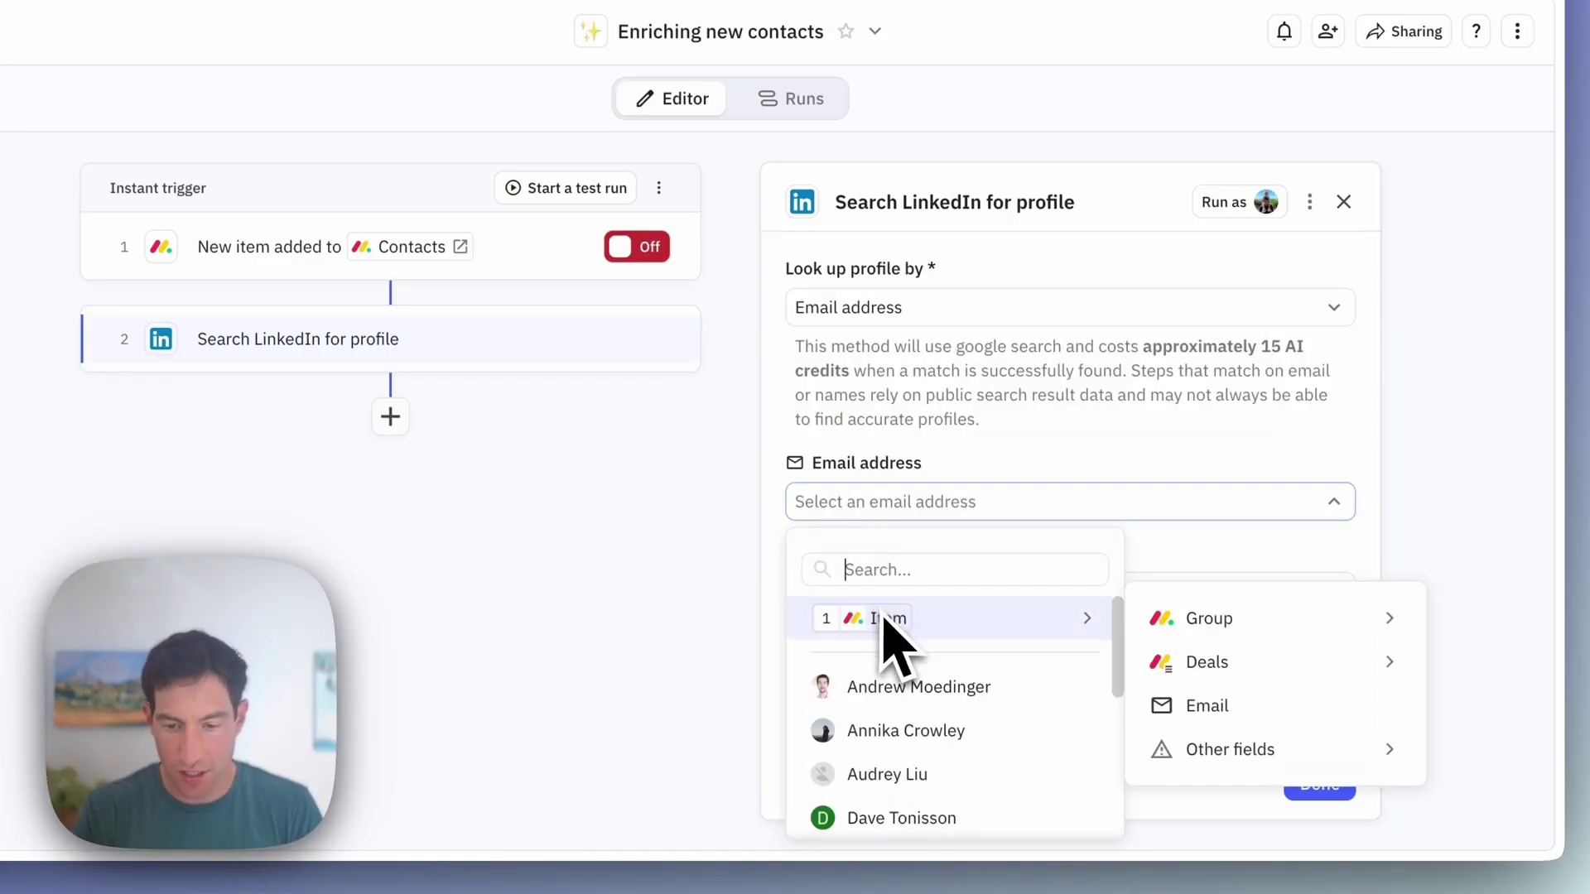
{"action": "left_click", "coordinate": [1217, 713]}
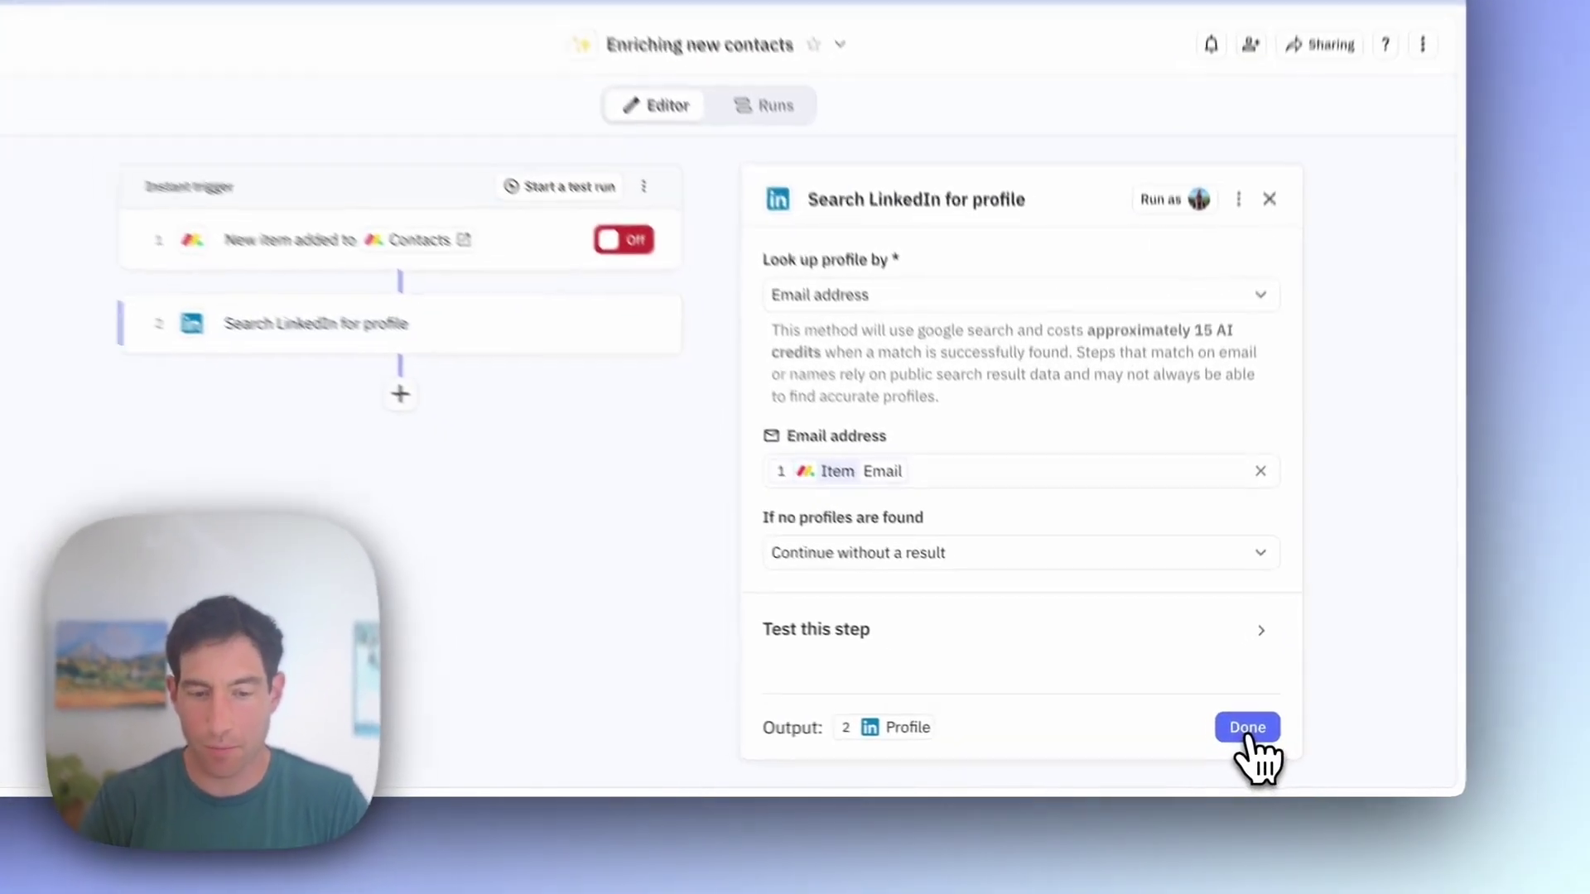
{"action": "left_click", "coordinate": [1232, 742]}
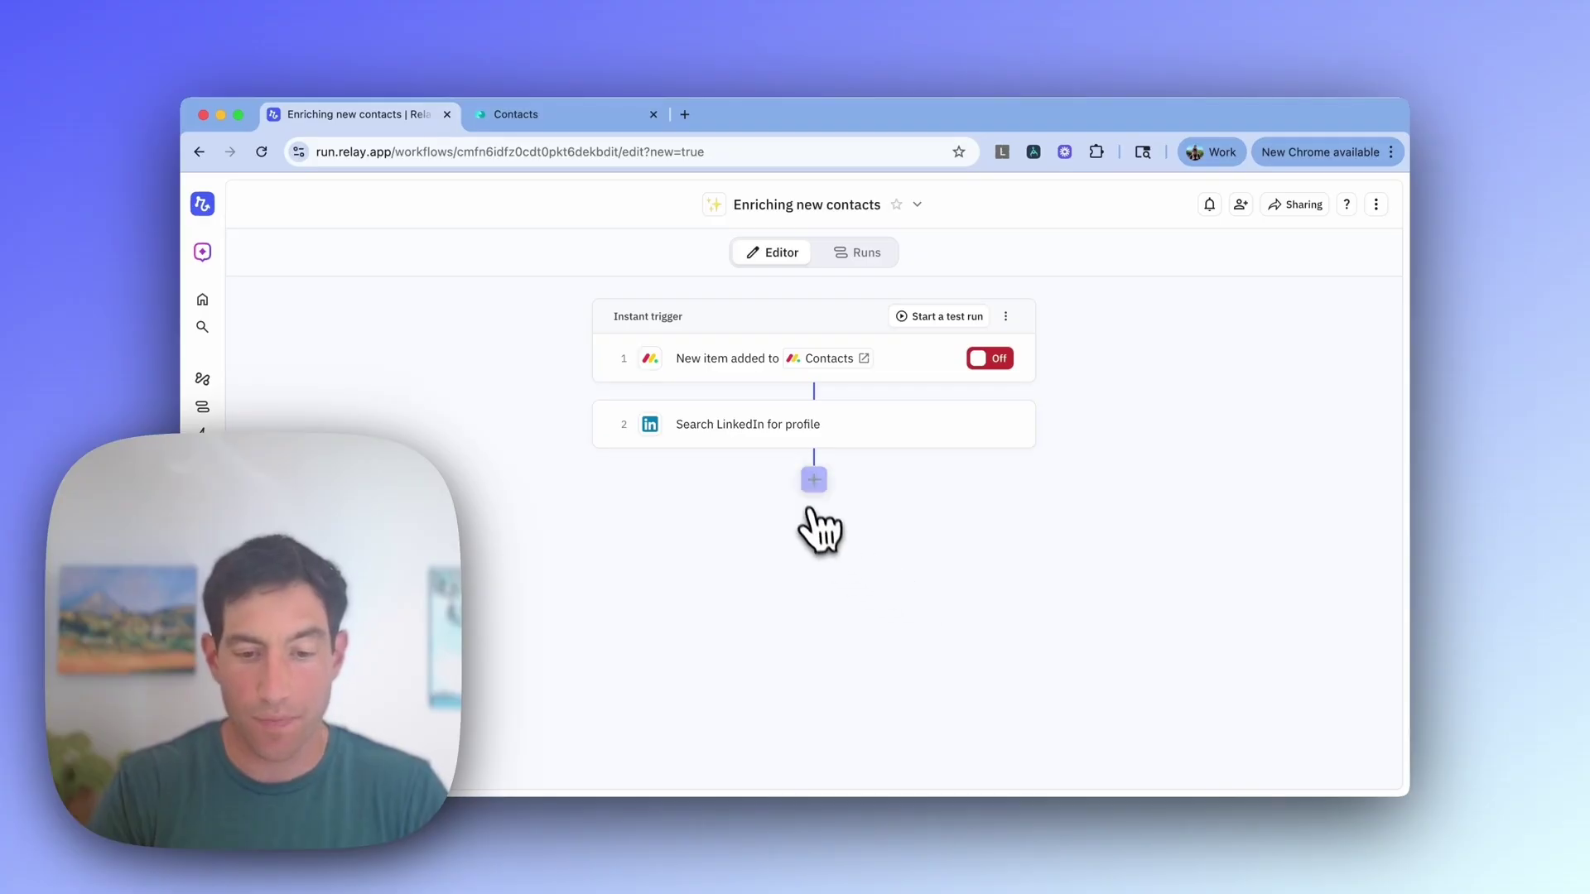
Step: Add an Extract with AI step on the LinkedIn profile, prompting for current title and High/Medium/Low priority
{"action": "left_click", "coordinate": [814, 479]}
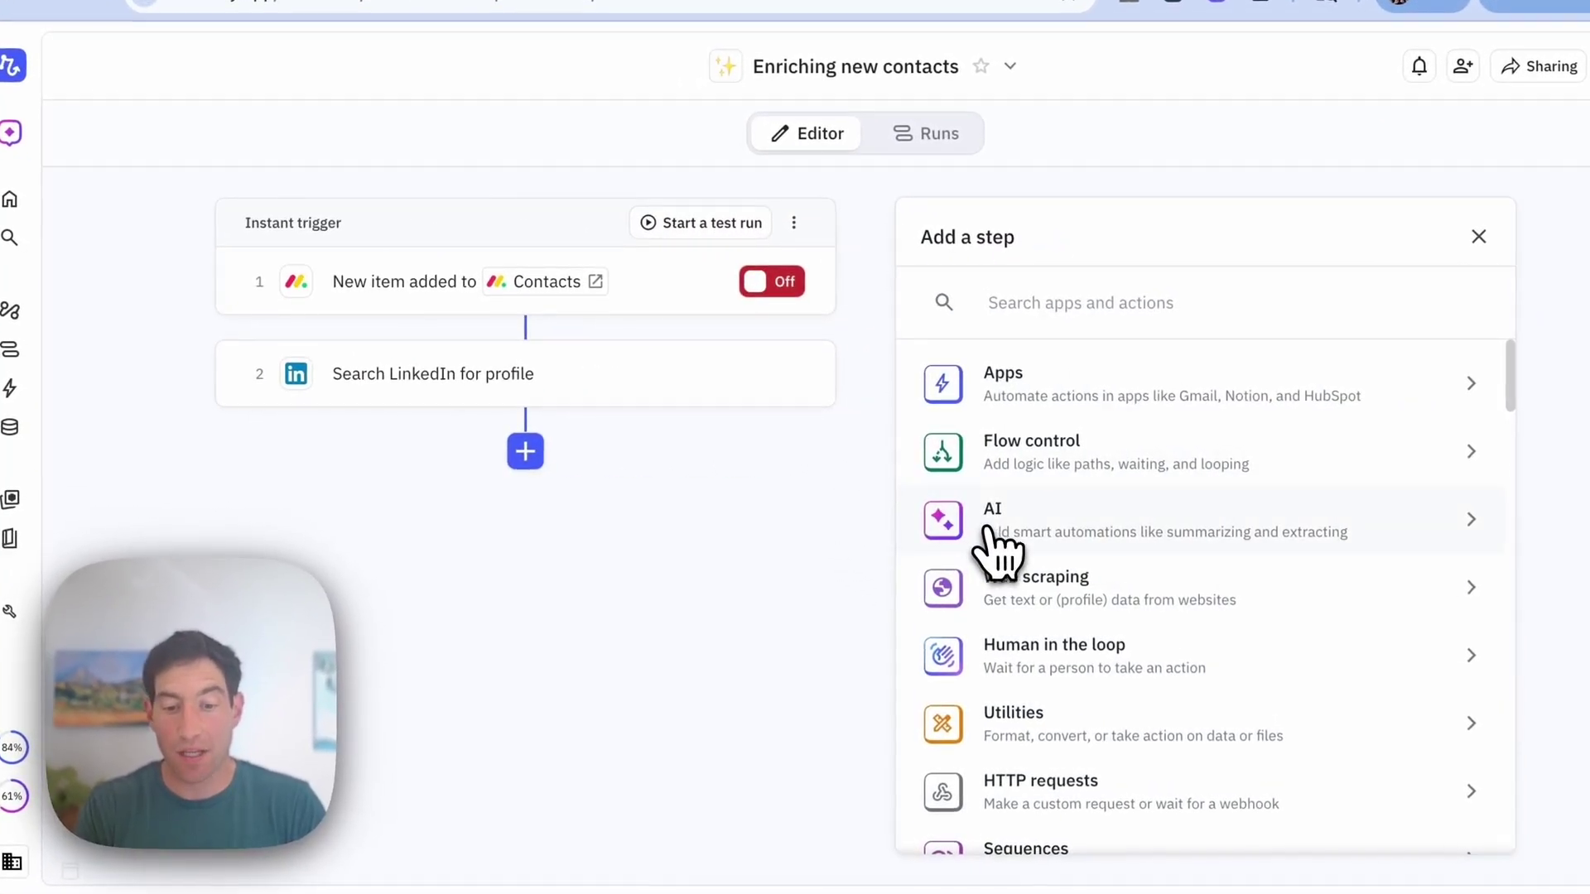
{"action": "left_click", "coordinate": [984, 520]}
{"action": "left_click", "coordinate": [1002, 452]}
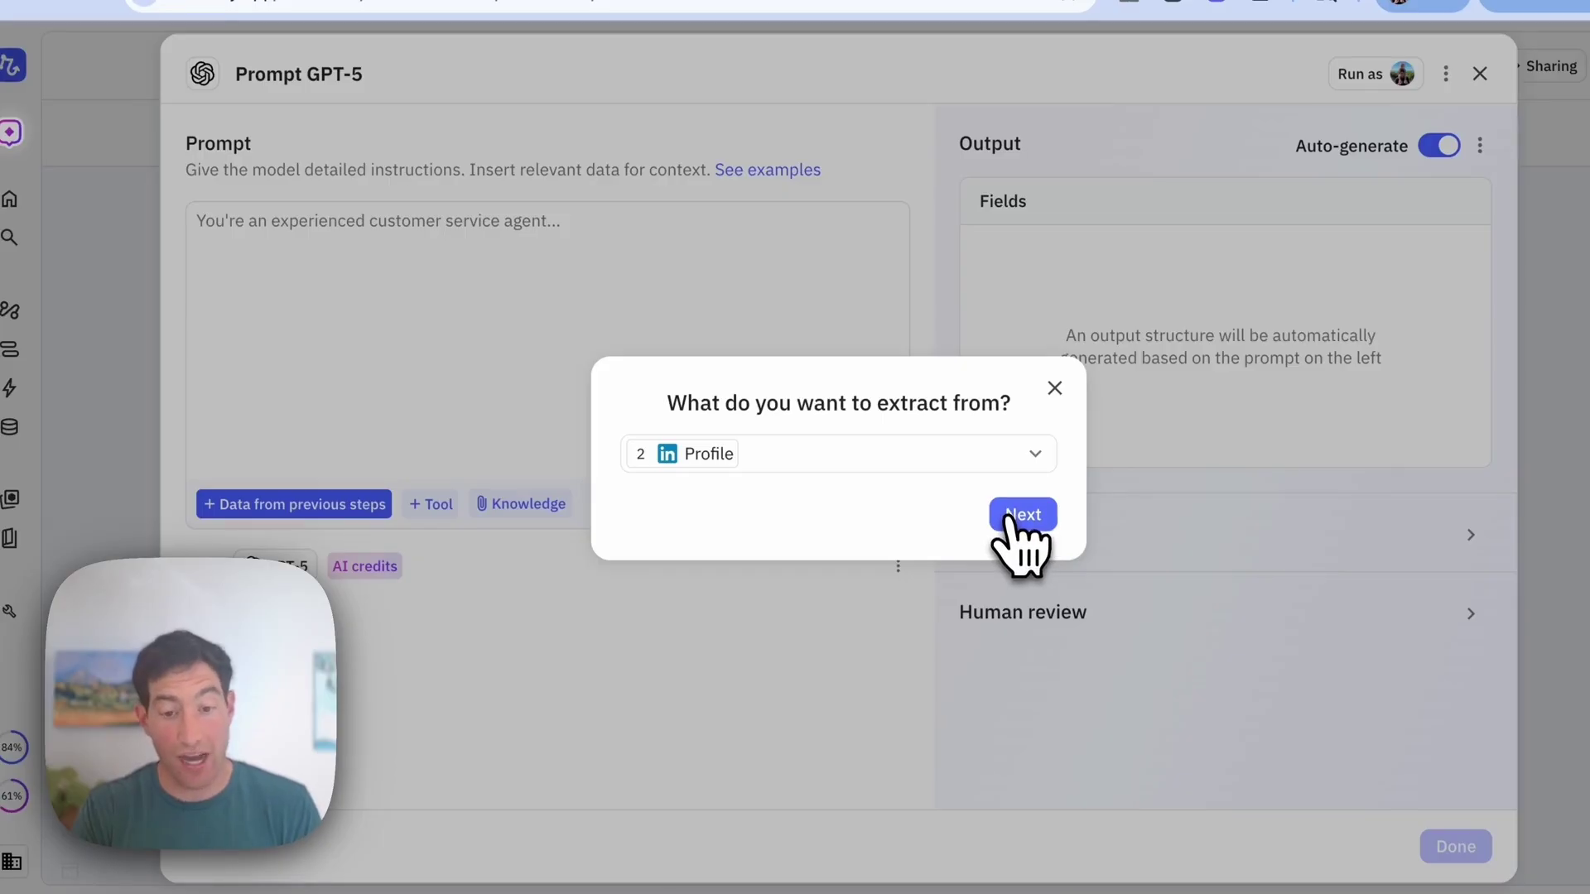
{"action": "left_click", "coordinate": [1020, 515]}
{"action": "left_click_drag", "start_coordinate": [424, 398], "coordinate": [287, 294]}
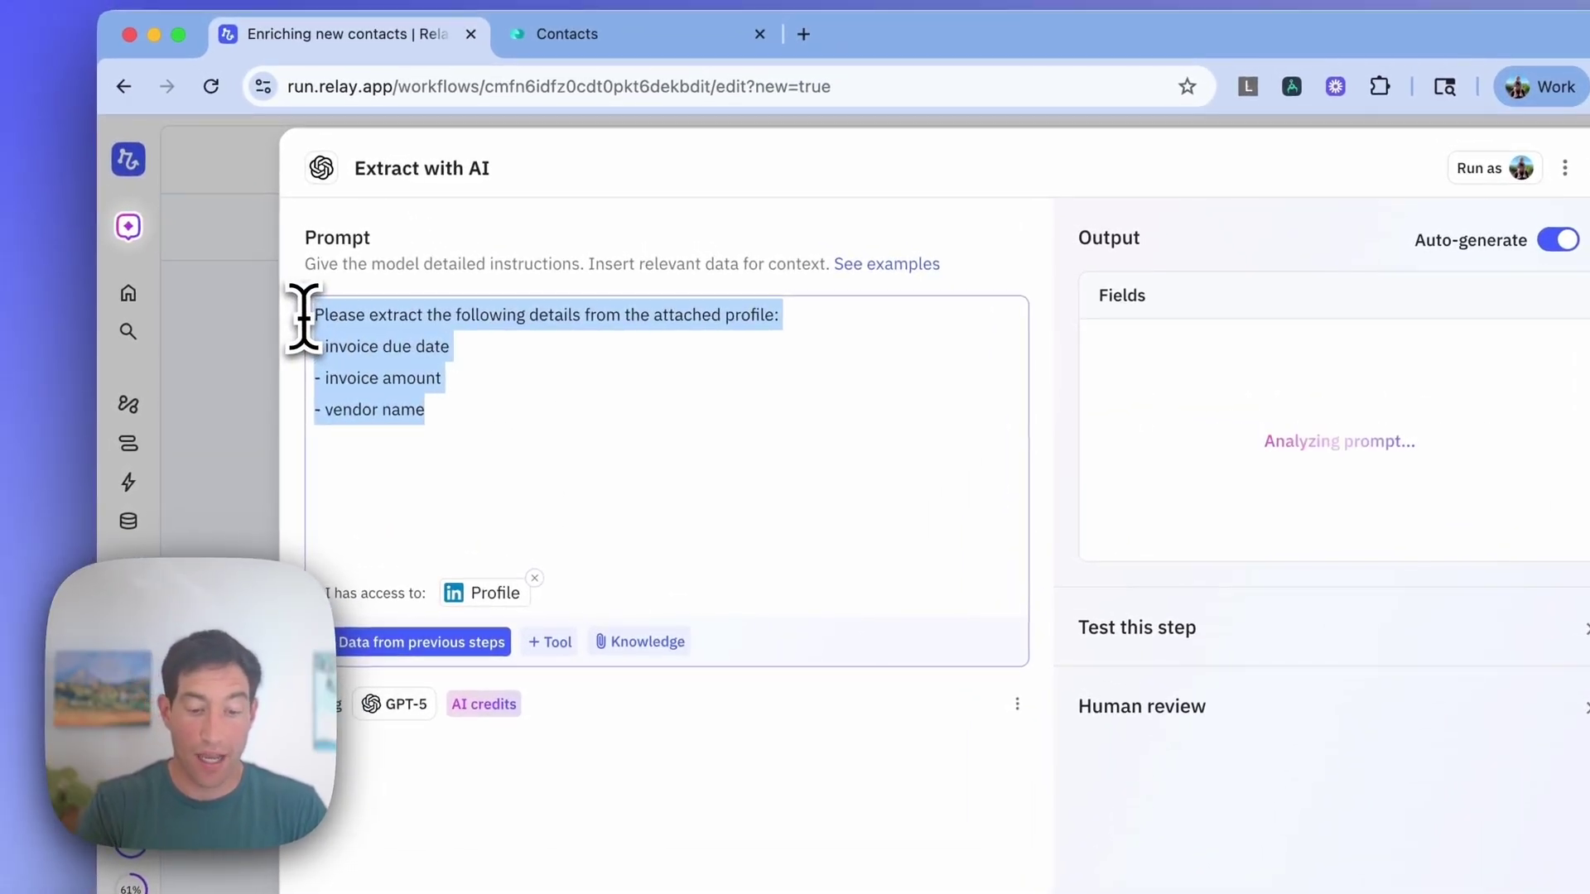
{"action": "type", "text": "Given a LinkedIn profile, "}
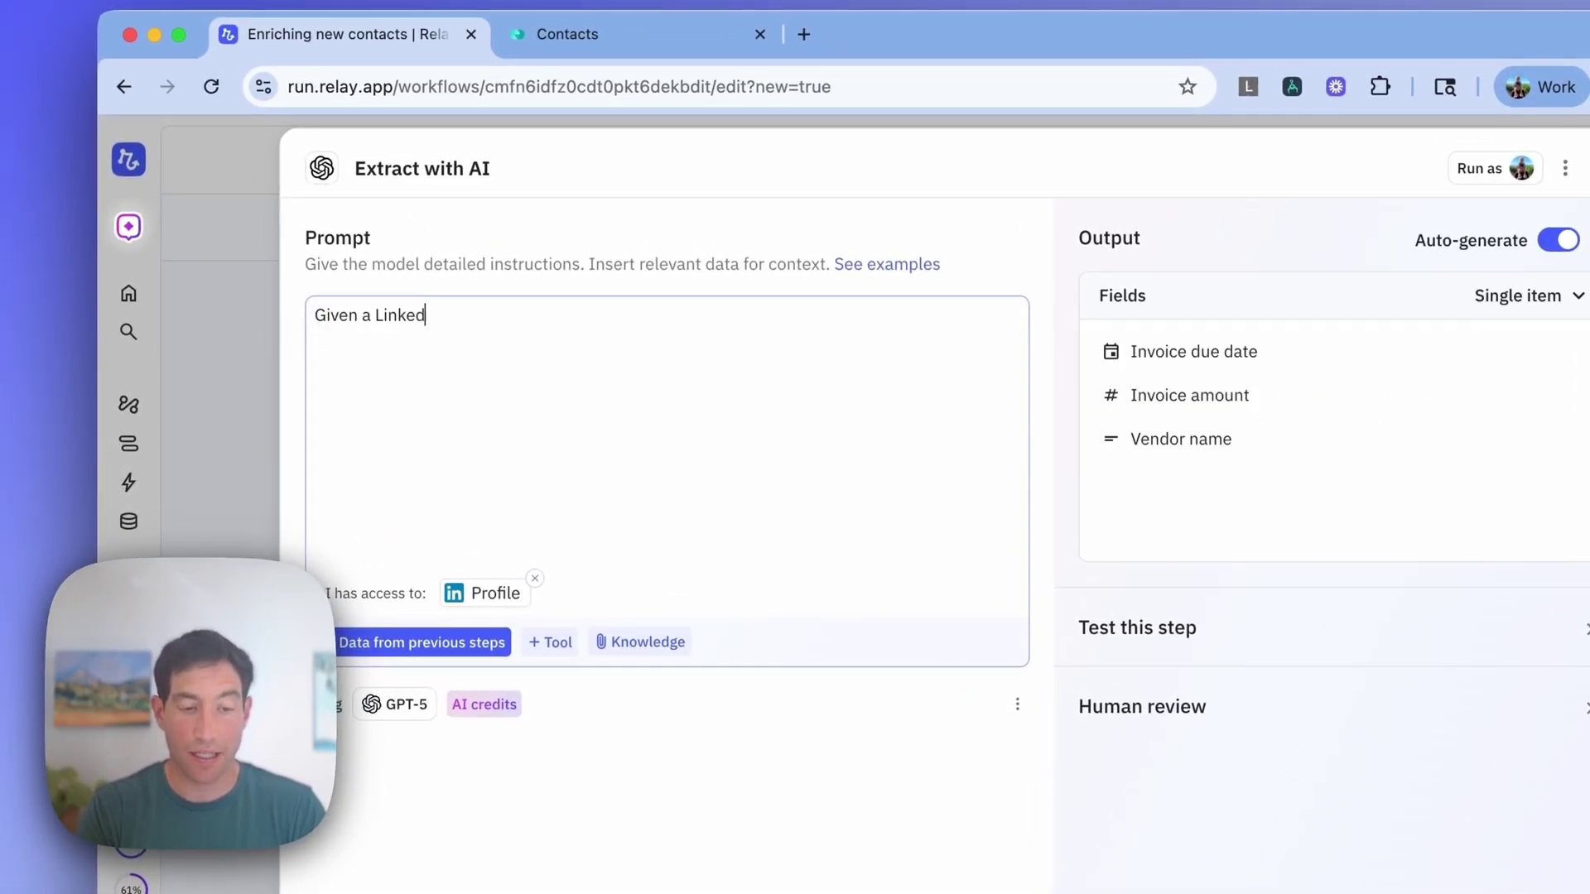
{"action": "type", "text": "please"}
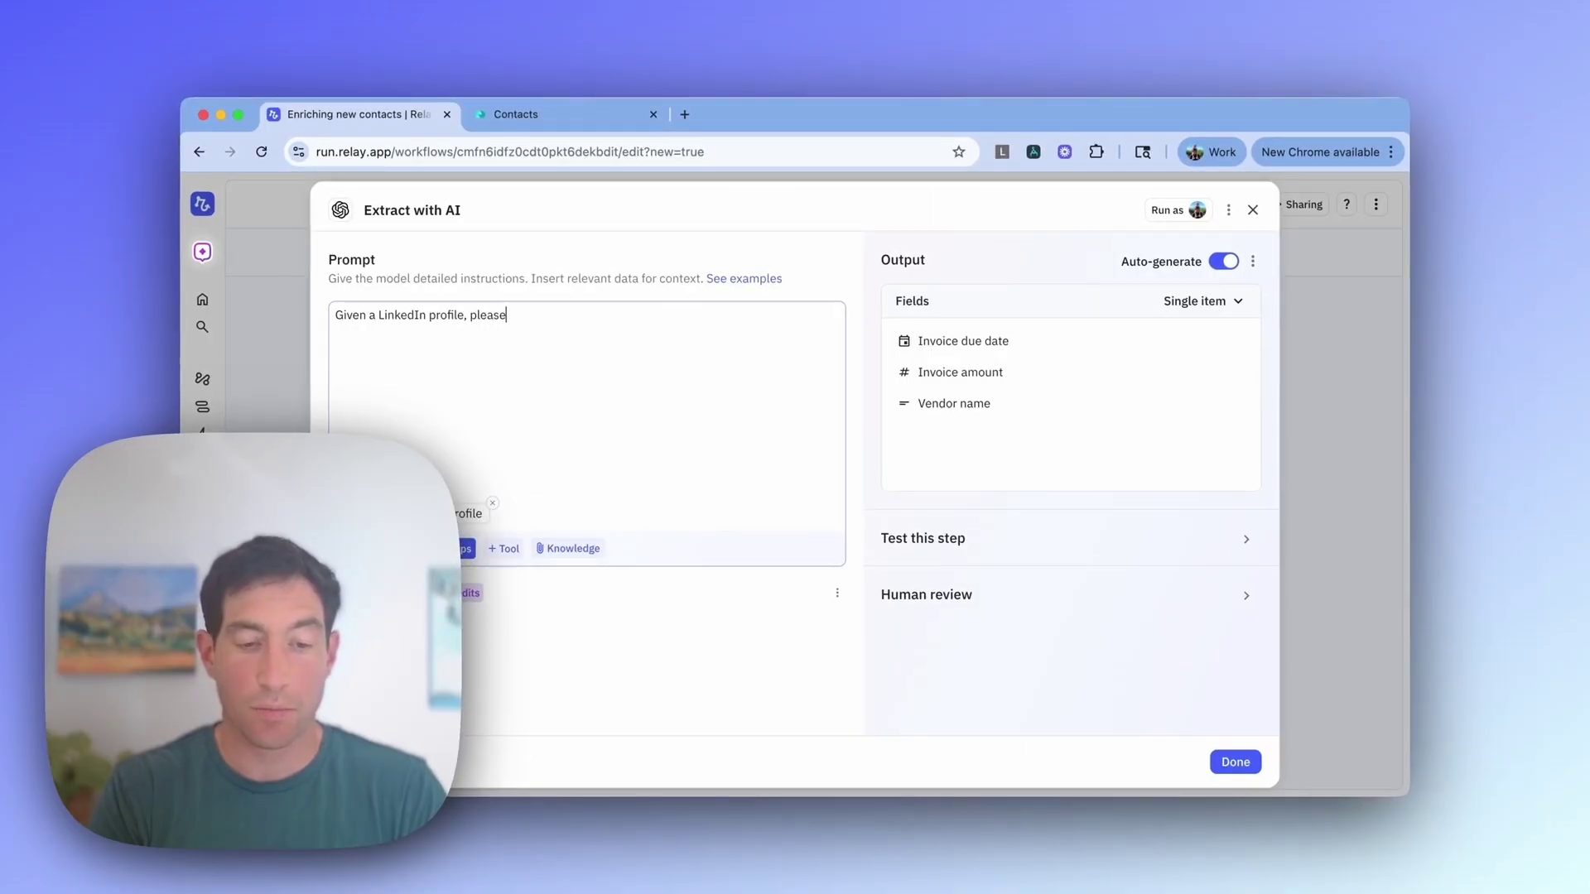
{"action": "type", "text": " extract the following:"}
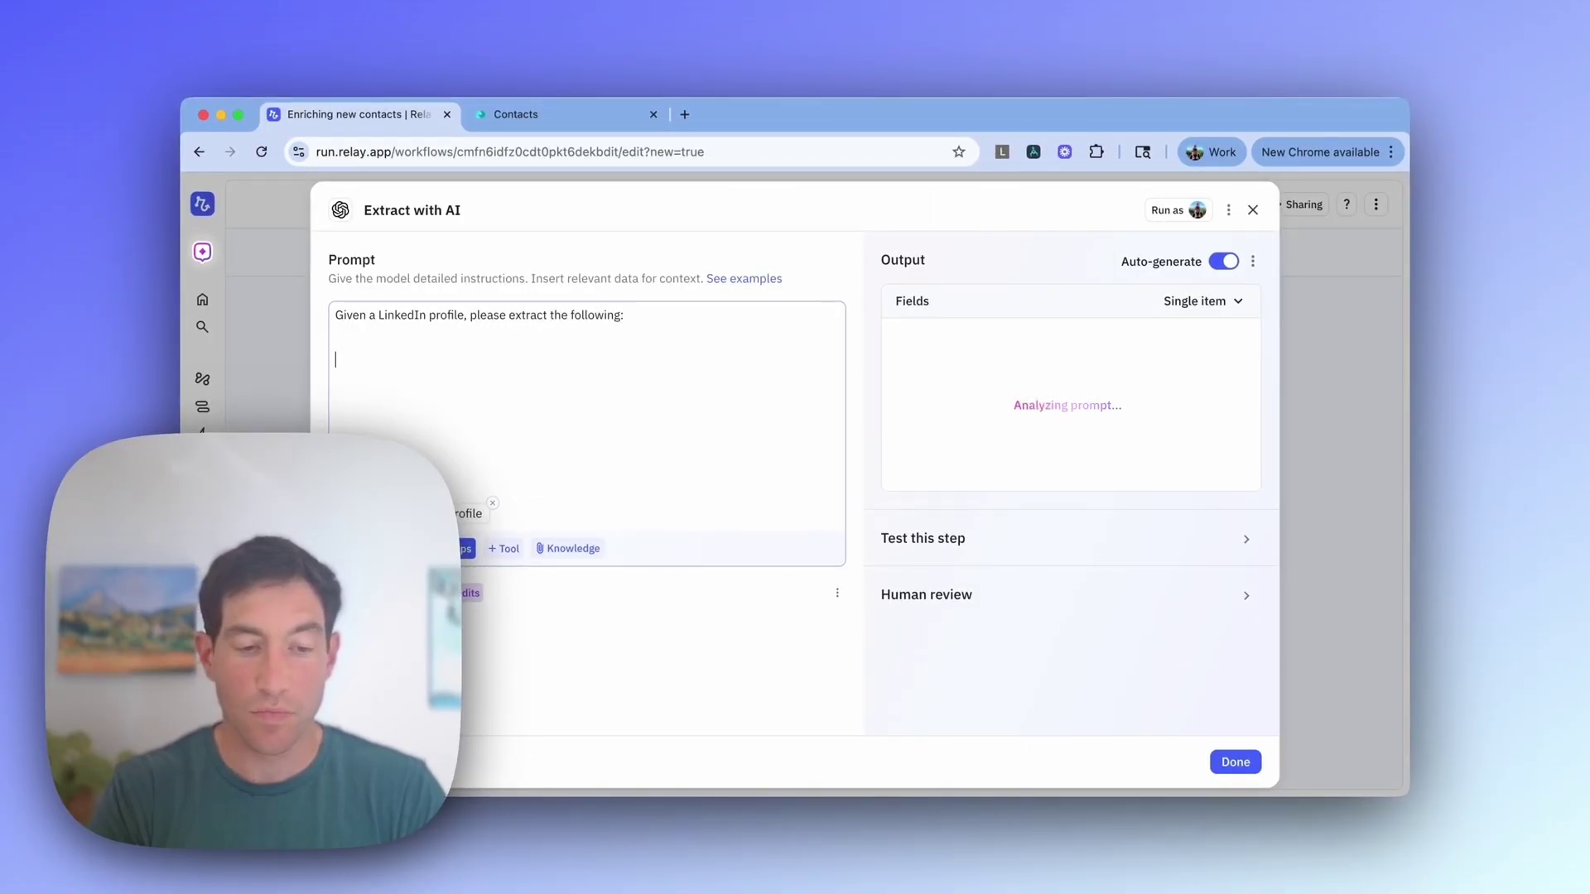
{"action": "type", "text": "  1."}
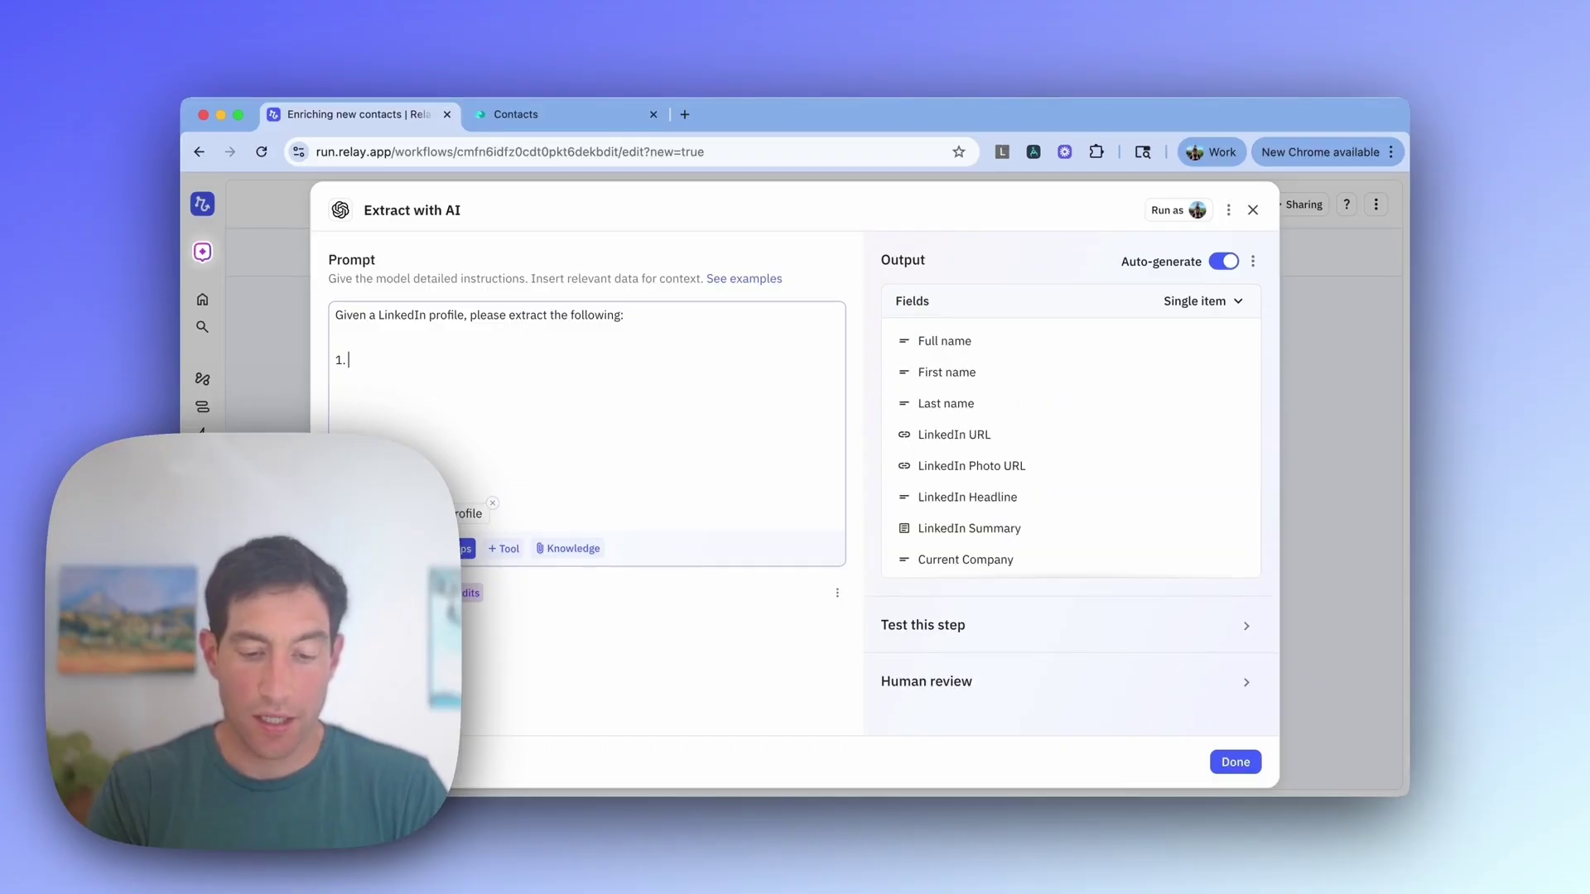
{"action": "type", "text": " The current title of the person "}
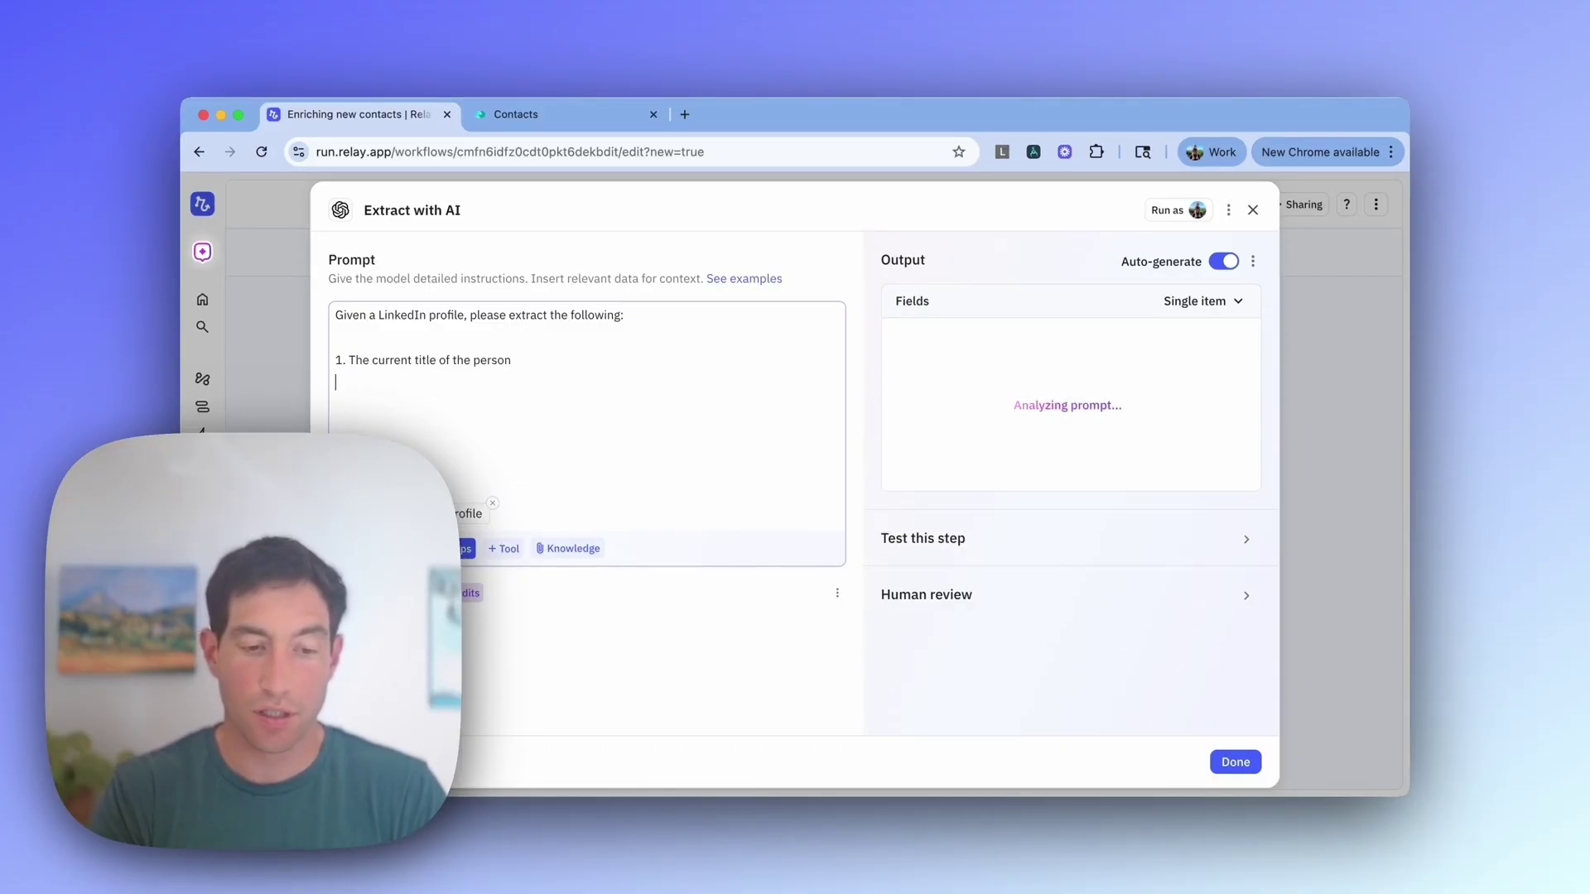
{"action": "type", "text": "2."}
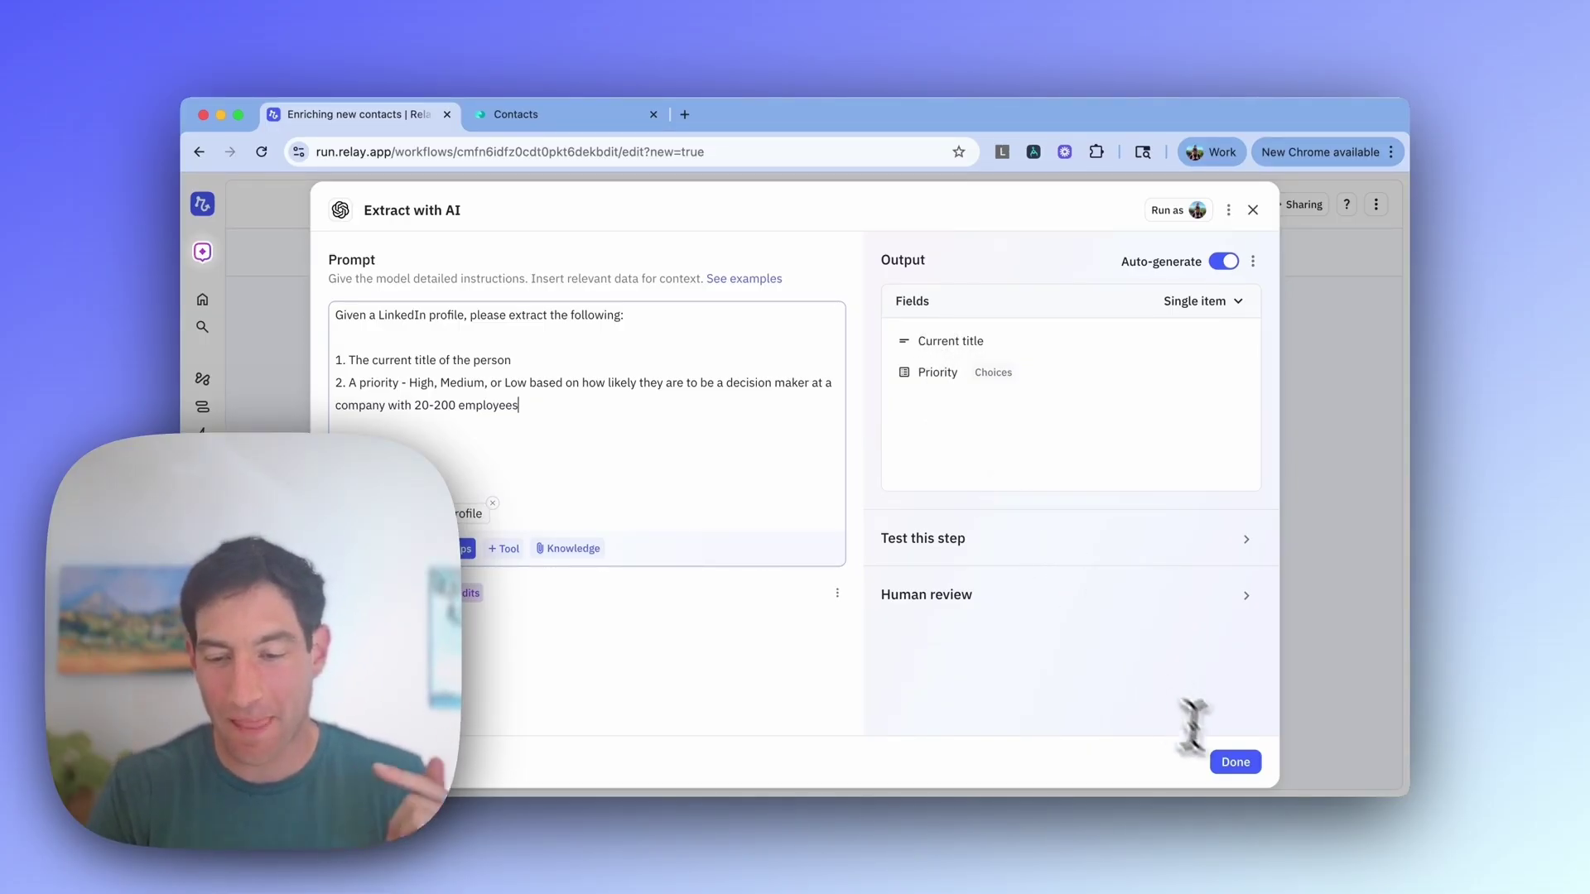
{"action": "left_click", "coordinate": [1236, 762]}
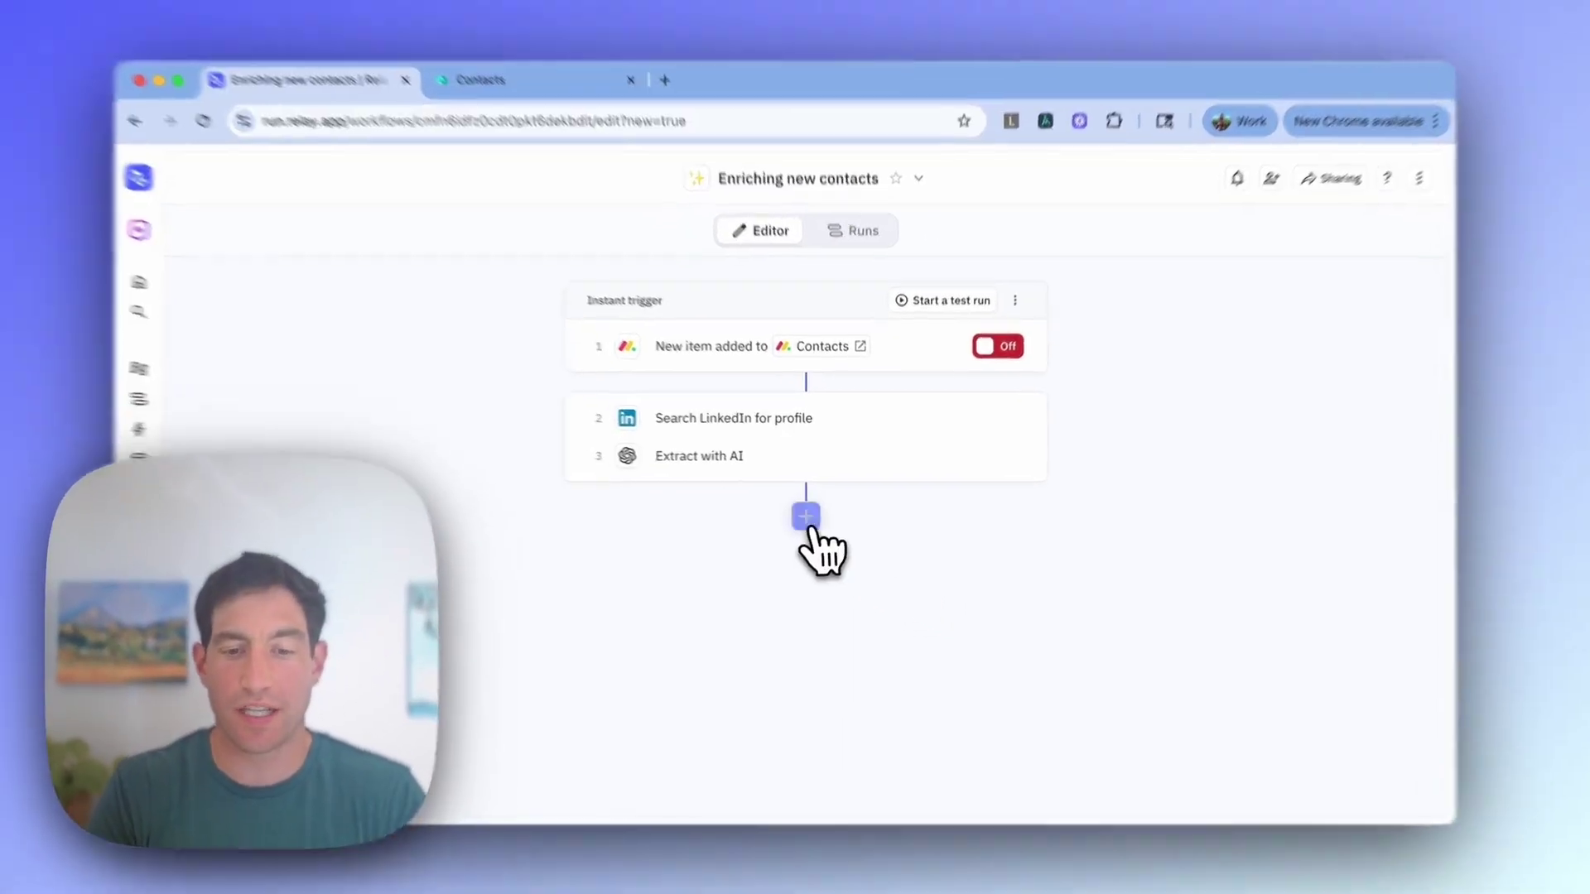
Step: Add a monday.com Update item step targeting the item from the step 1 trigger
{"action": "left_click", "coordinate": [813, 514]}
{"action": "type", "text": "update"}
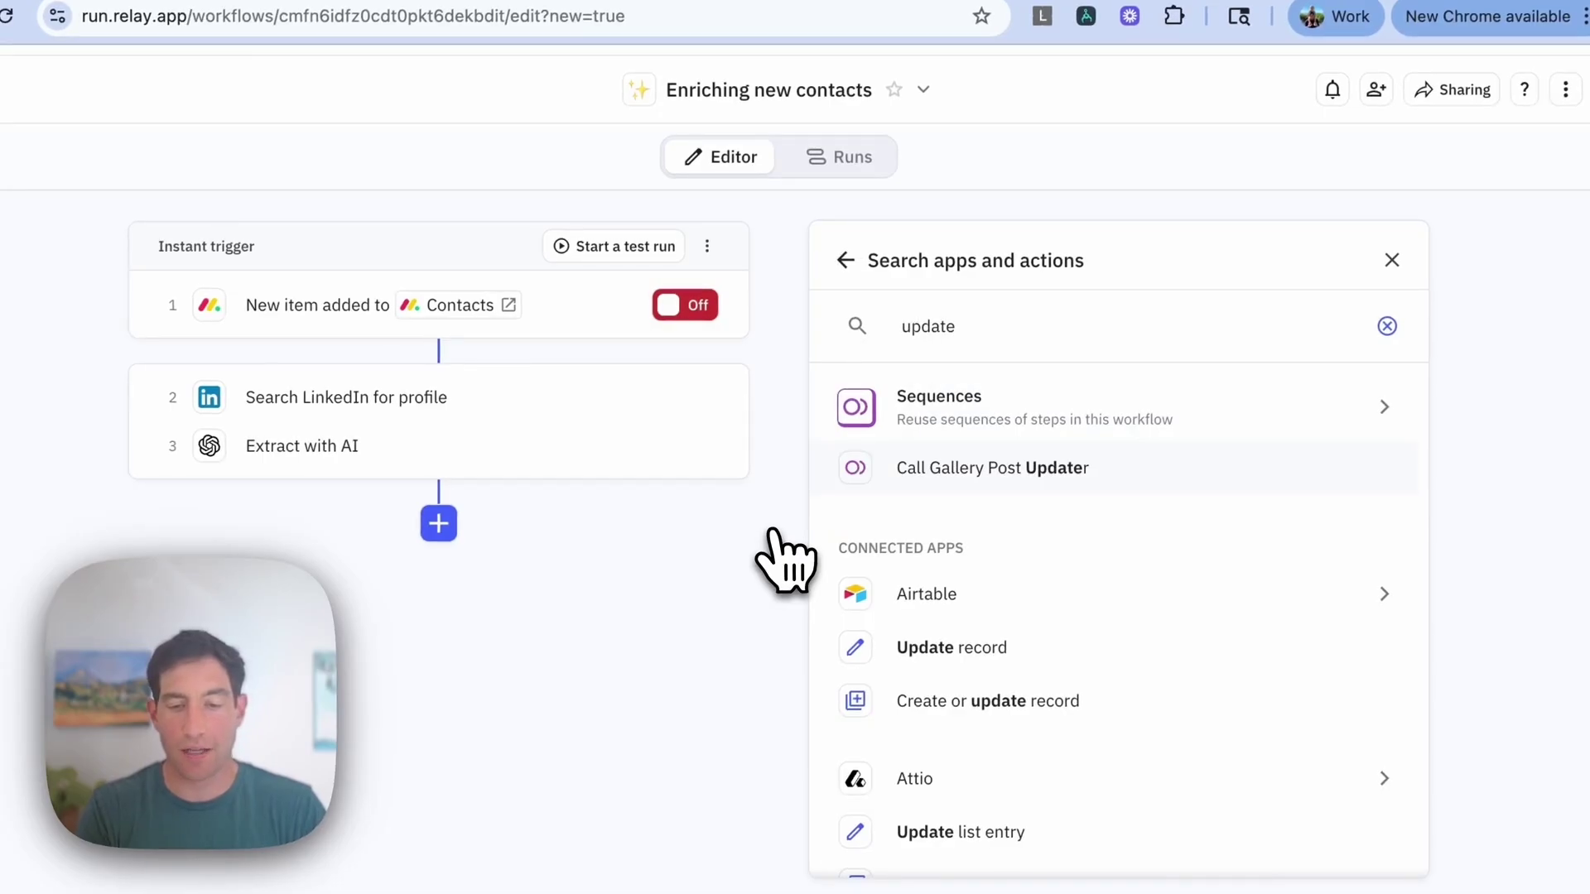
{"action": "type", "text": " item"}
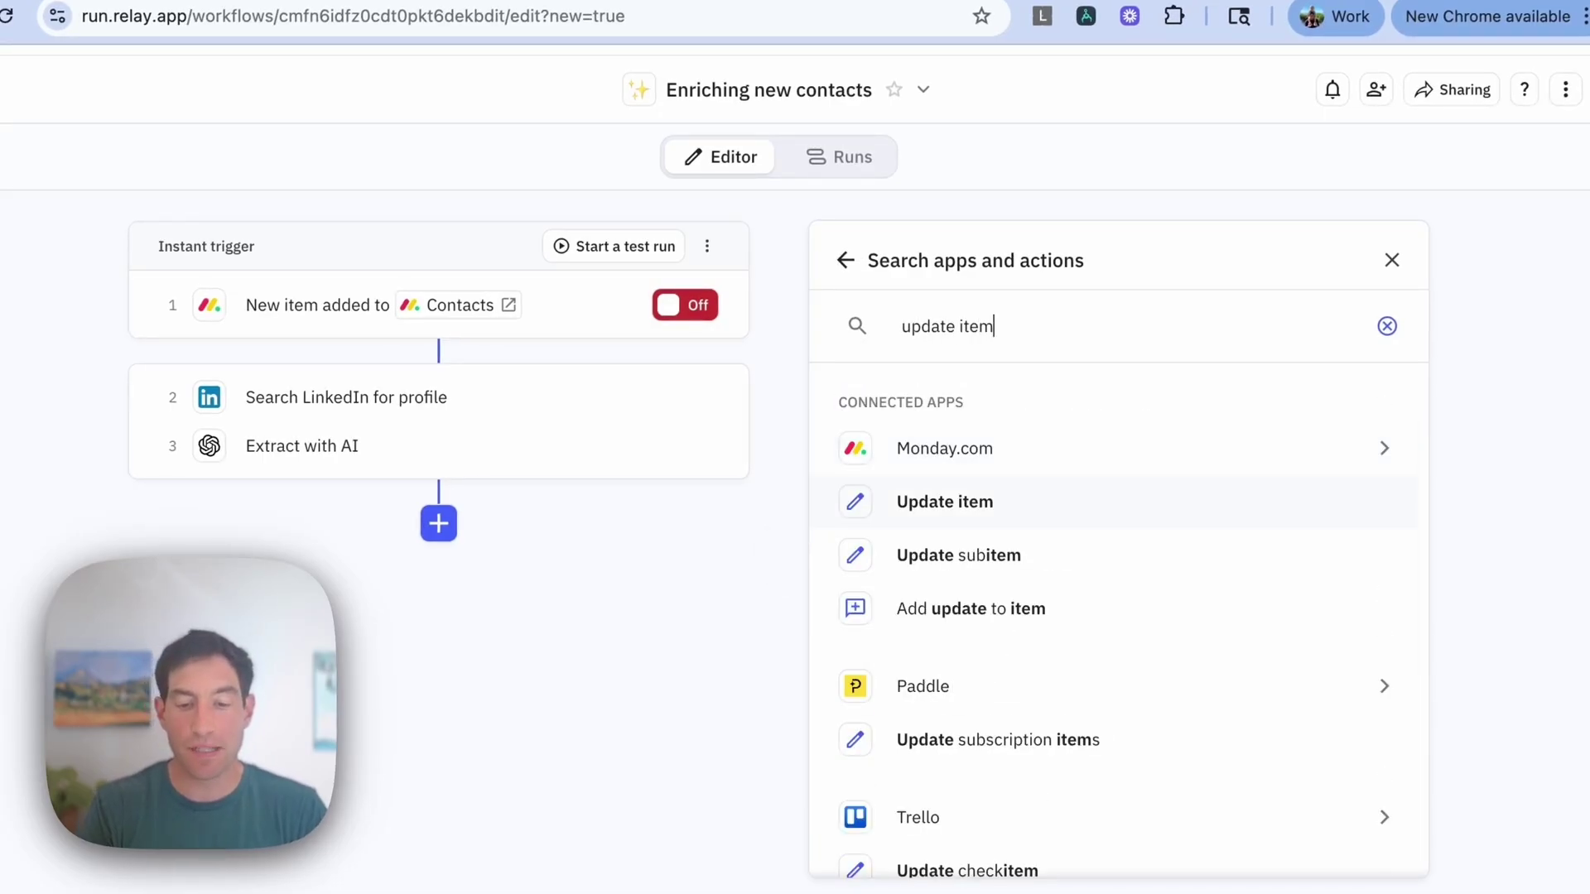
{"action": "key", "text": "Return"}
{"action": "left_click", "coordinate": [934, 377]}
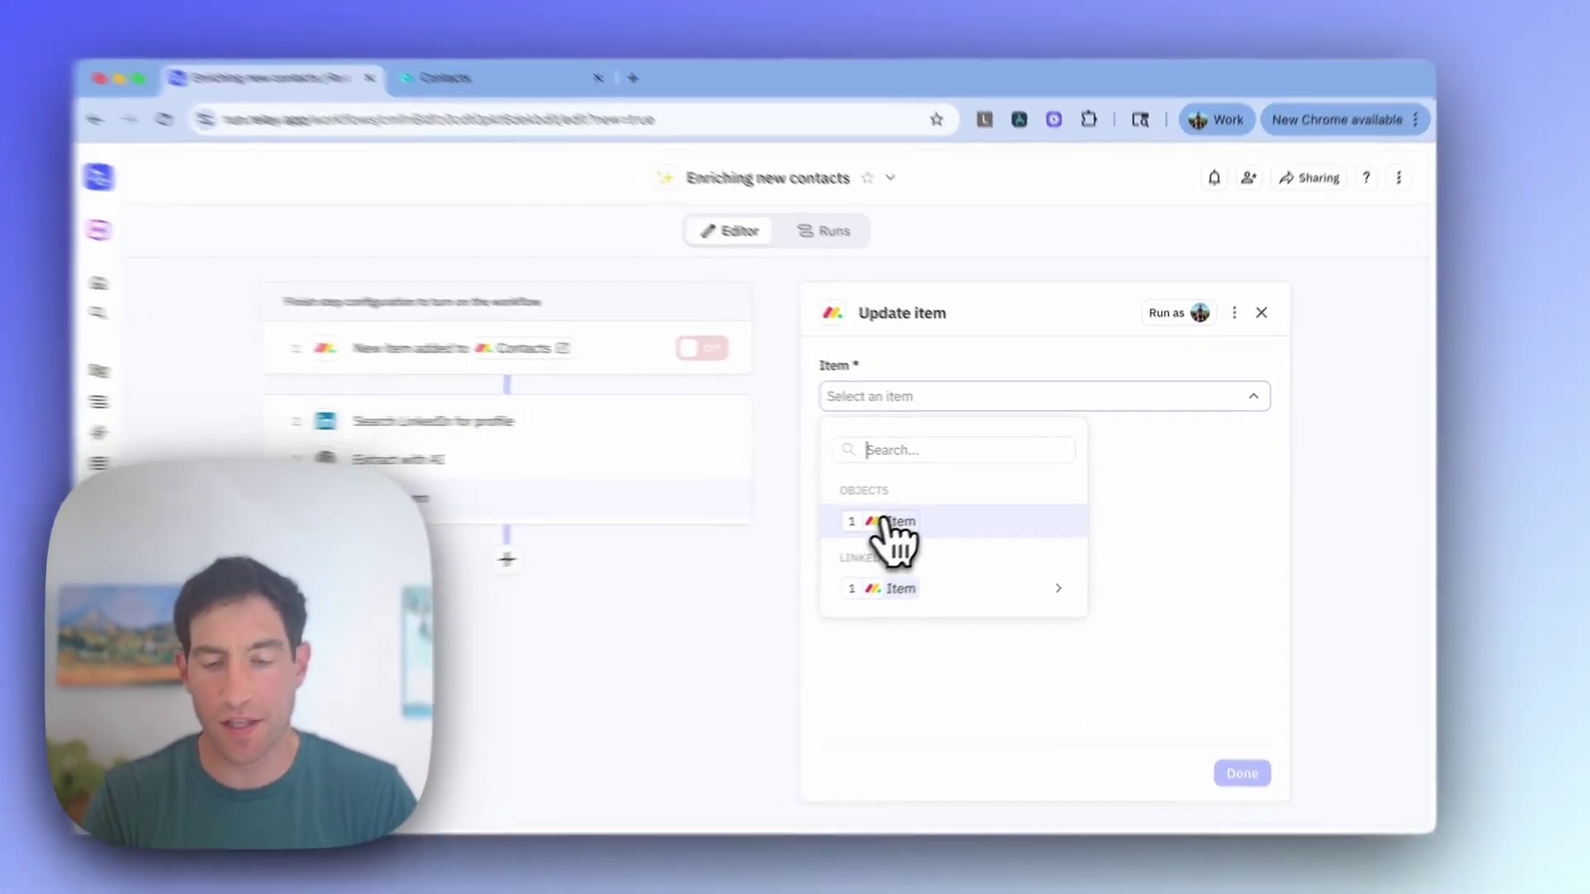
{"action": "left_click", "coordinate": [891, 520]}
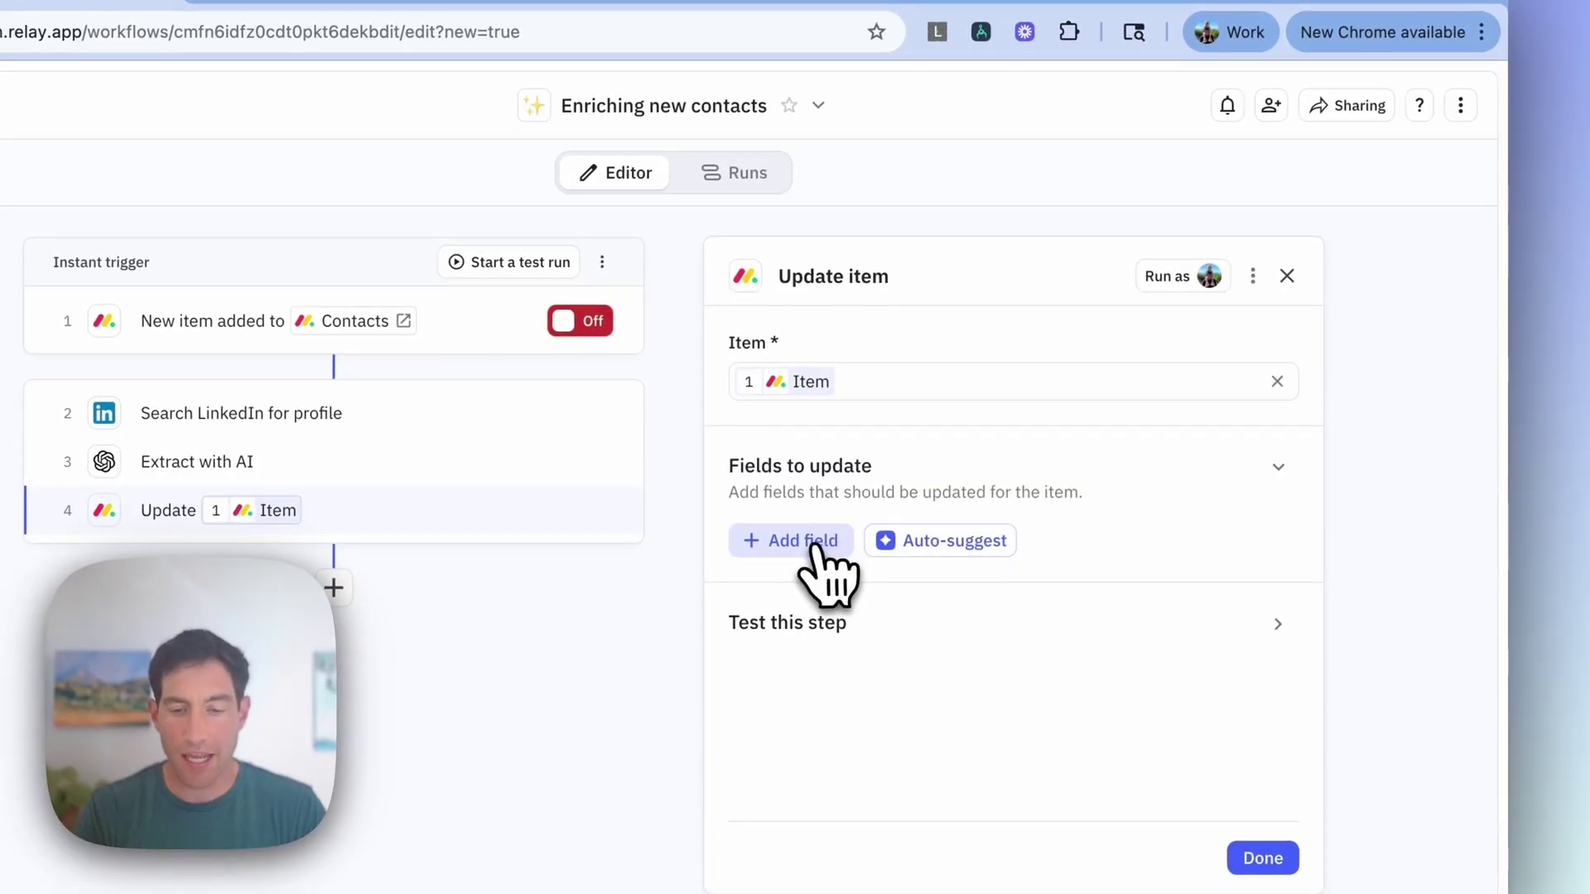
Step: Map Title to the AI's Current title and Priority to the AI's Priority output
{"action": "left_click", "coordinate": [815, 547]}
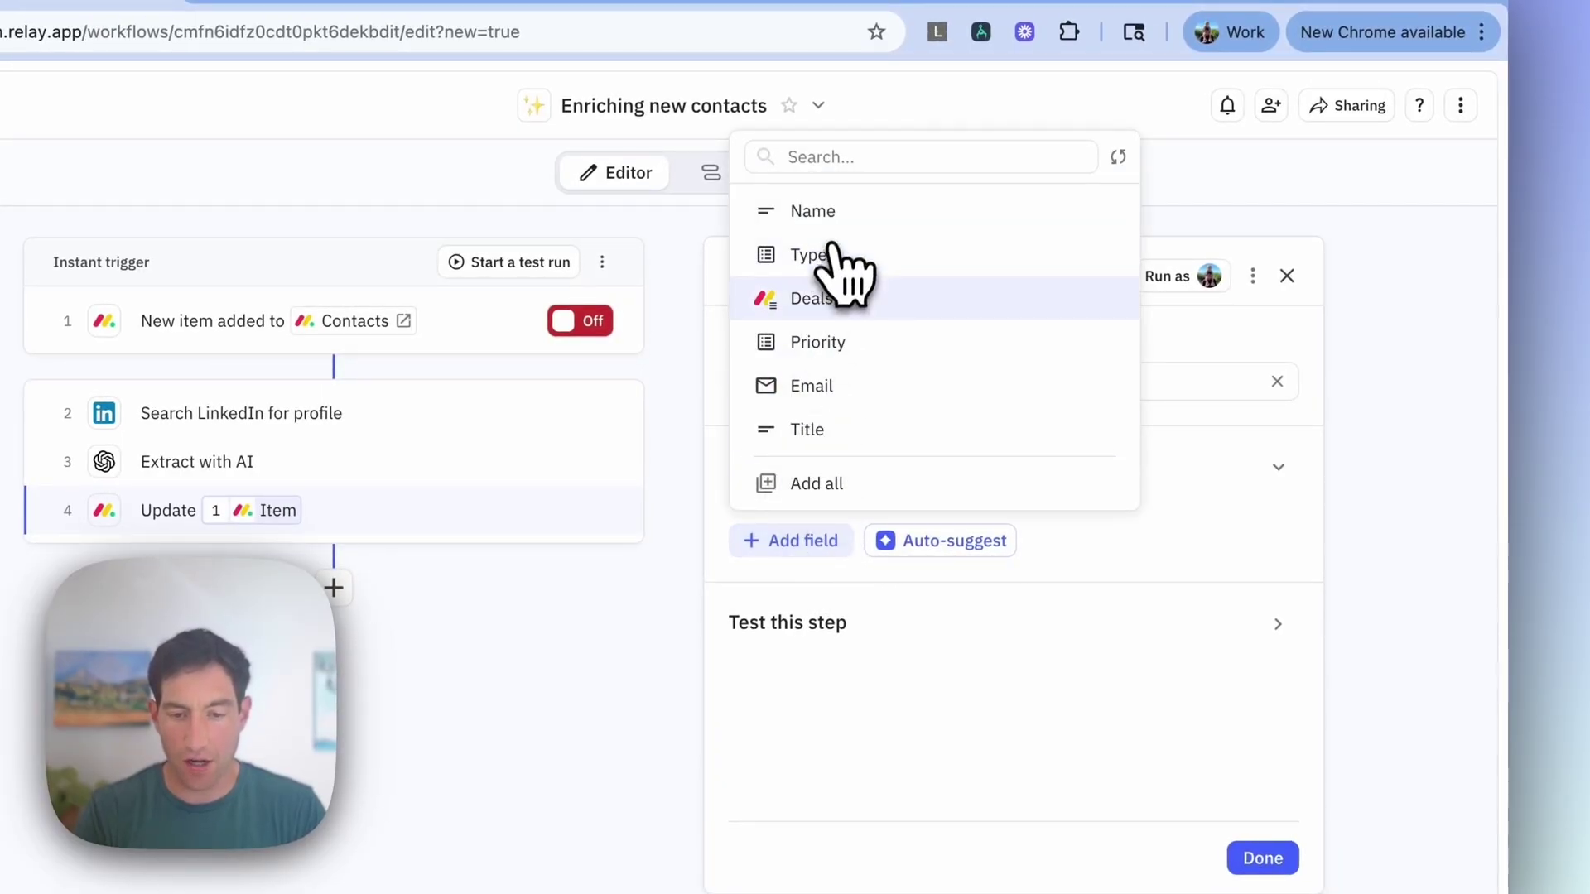
{"action": "left_click", "coordinate": [818, 429]}
{"action": "left_click", "coordinate": [1278, 580]}
{"action": "mouse_move", "coordinate": [1164, 729]}
{"action": "left_click", "coordinate": [729, 695]}
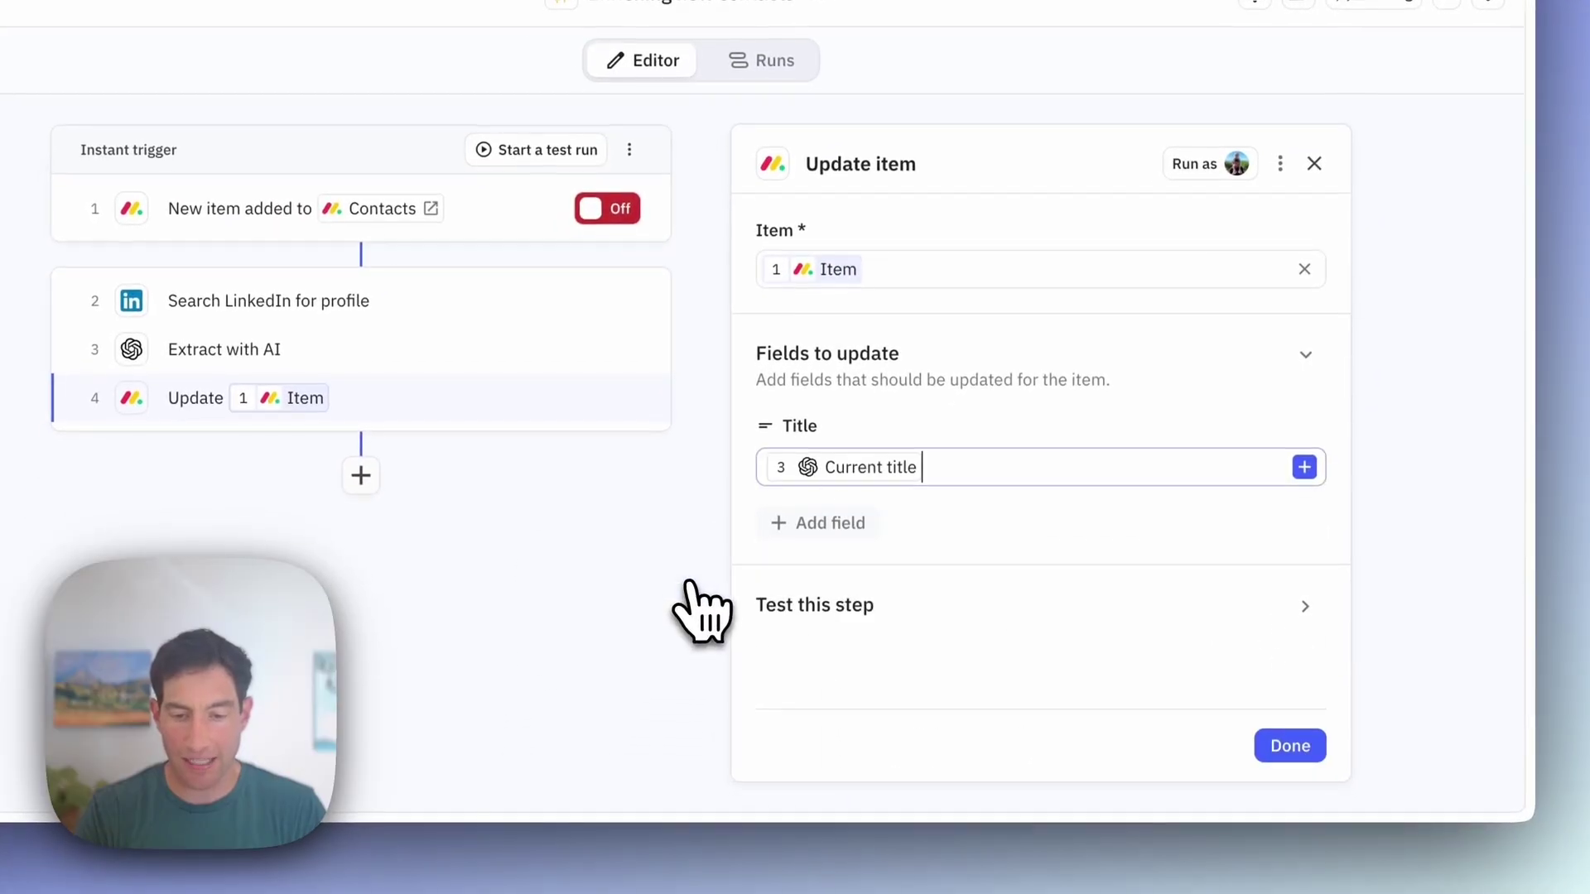
{"action": "left_click", "coordinate": [828, 526]}
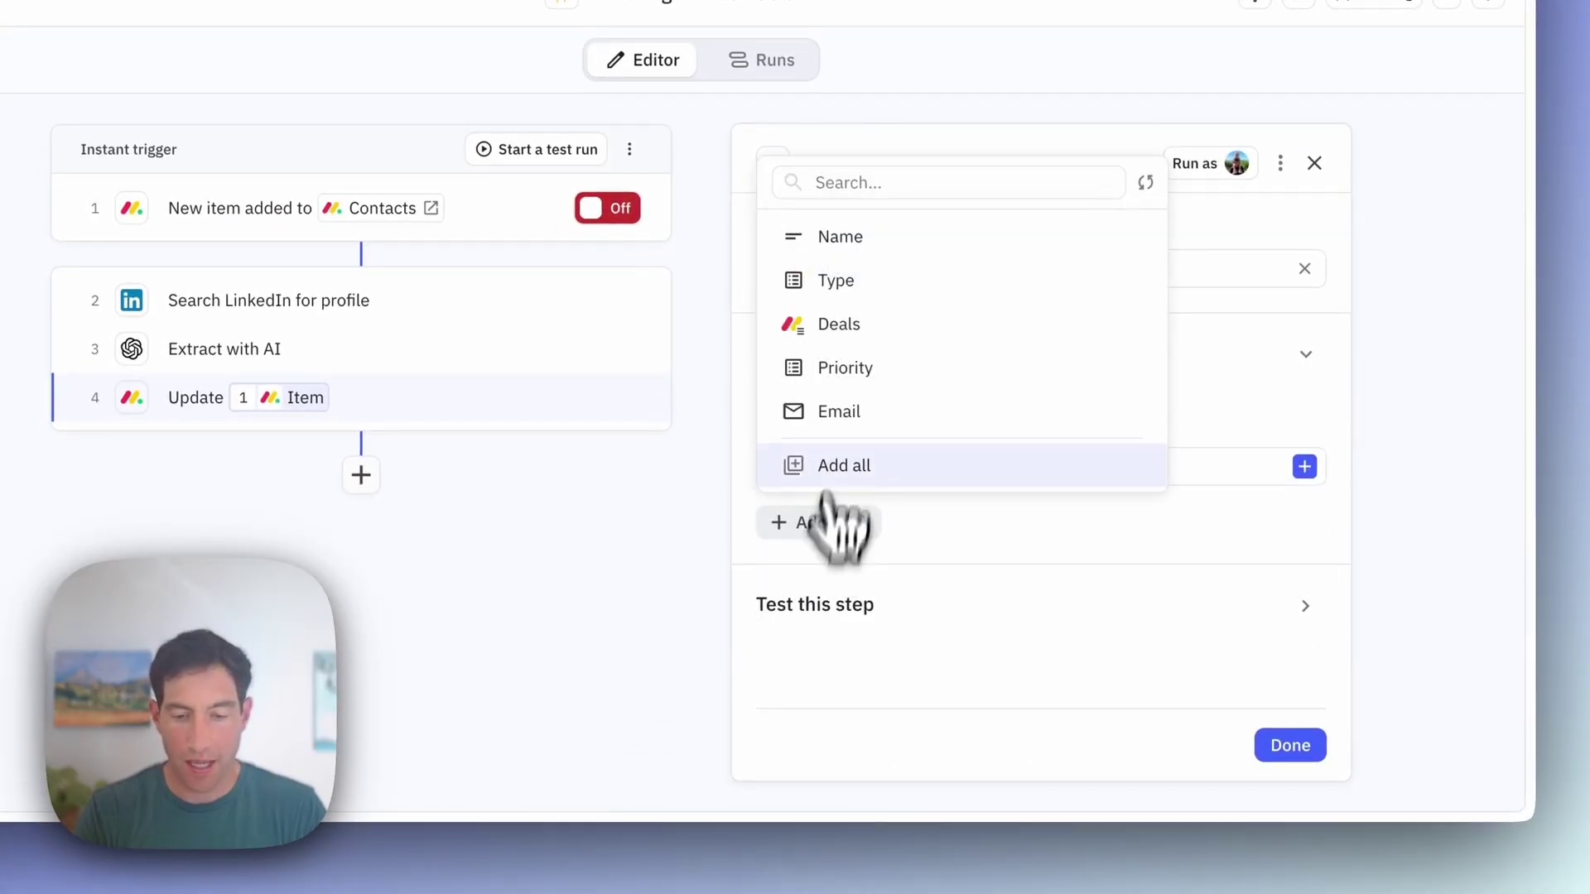
{"action": "left_click", "coordinate": [853, 369]}
{"action": "left_click", "coordinate": [1294, 563]}
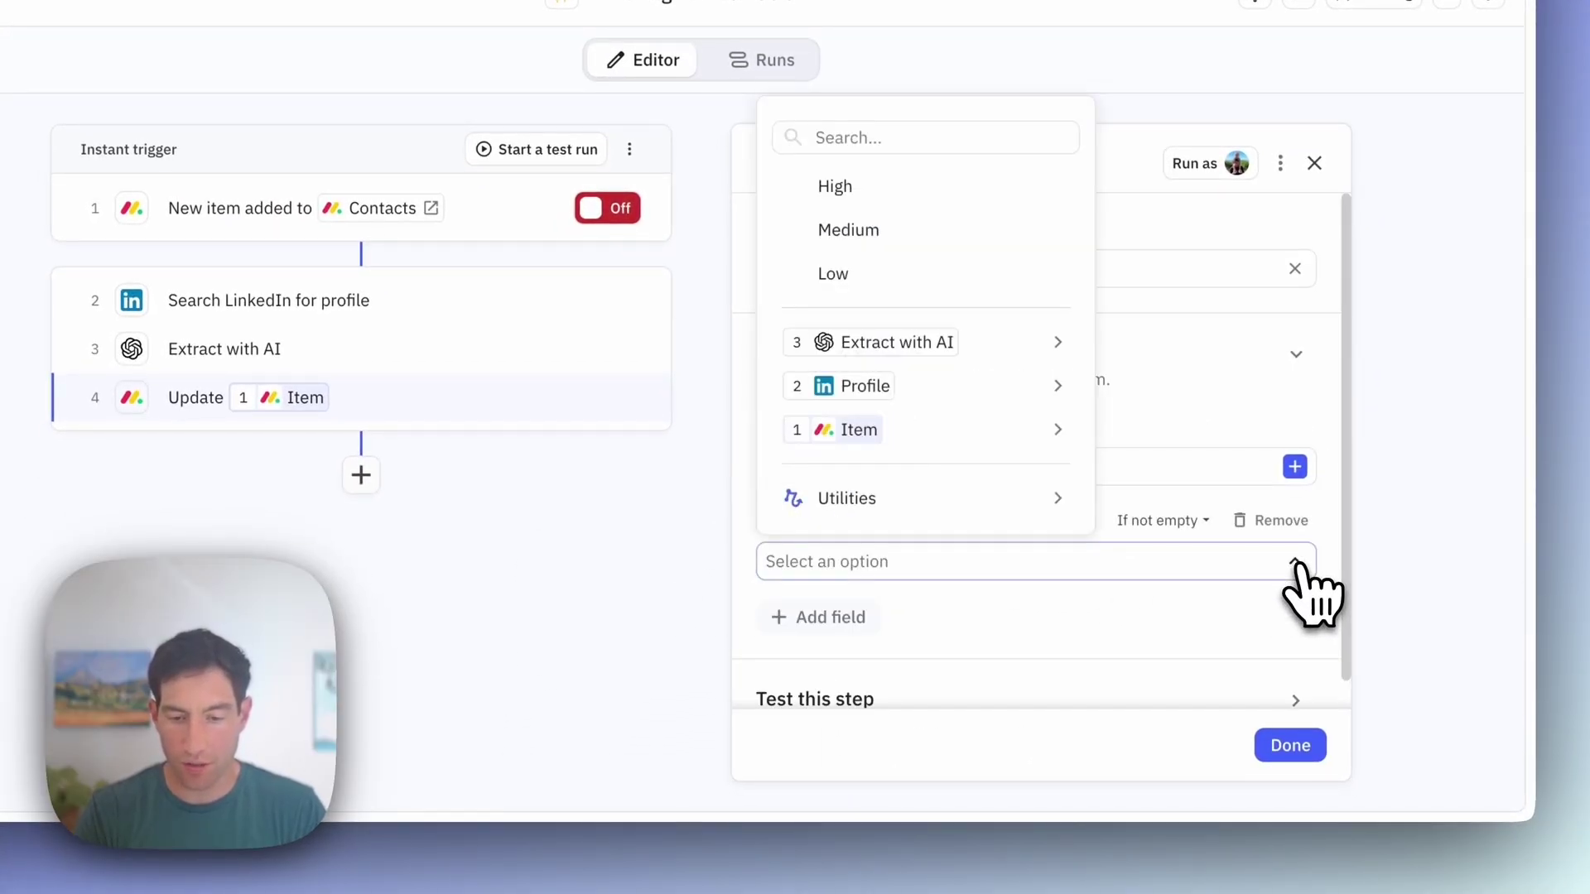
{"action": "mouse_move", "coordinate": [944, 352]}
{"action": "left_click", "coordinate": [1167, 342]}
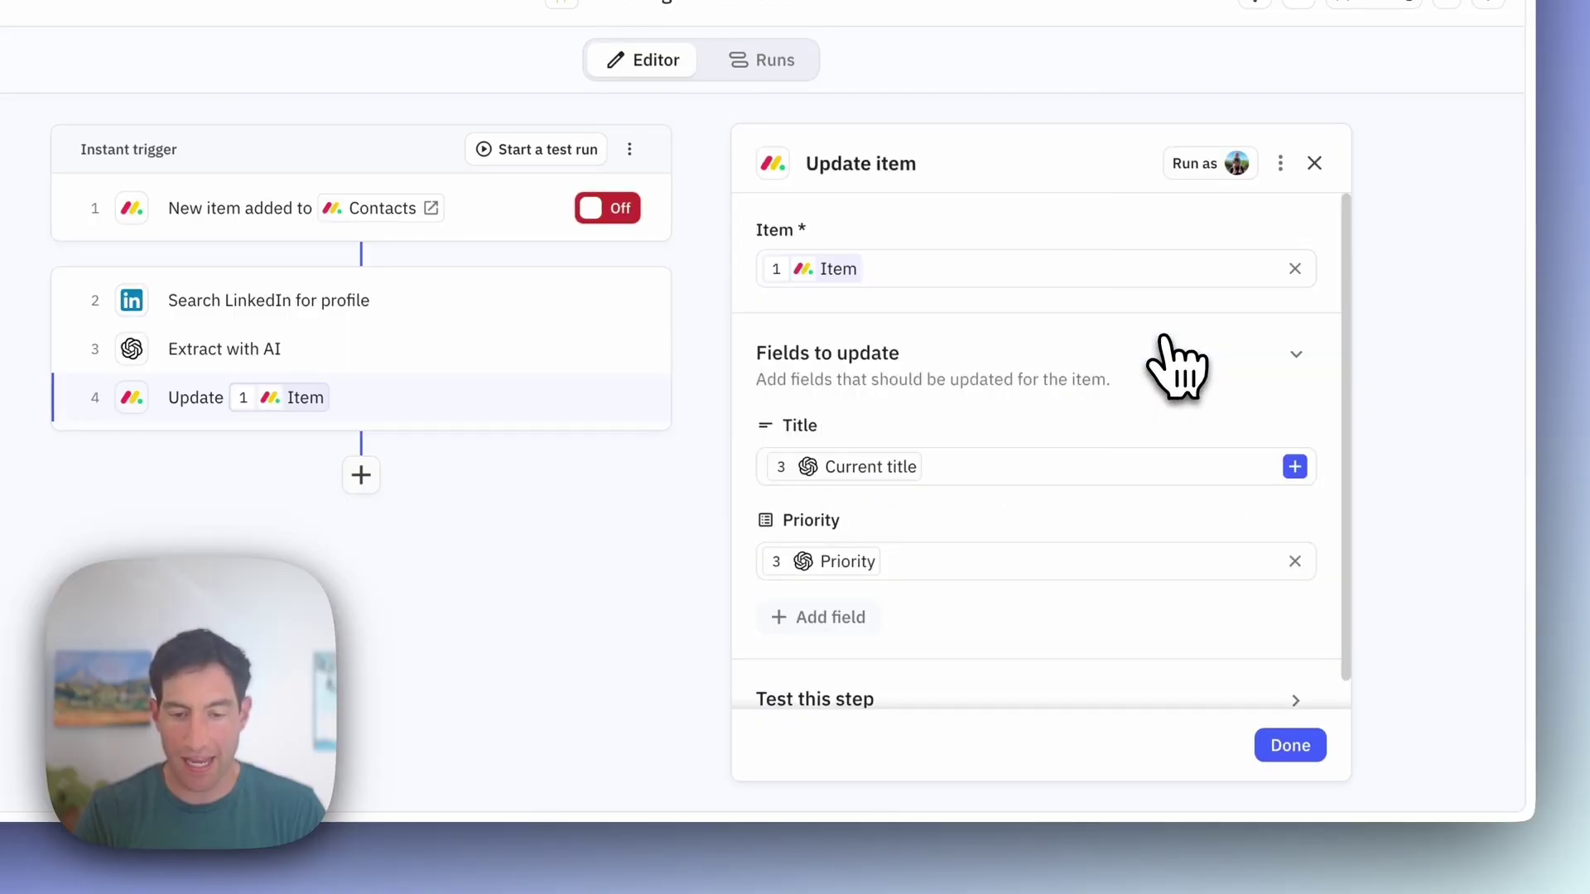
{"action": "left_click", "coordinate": [1287, 746]}
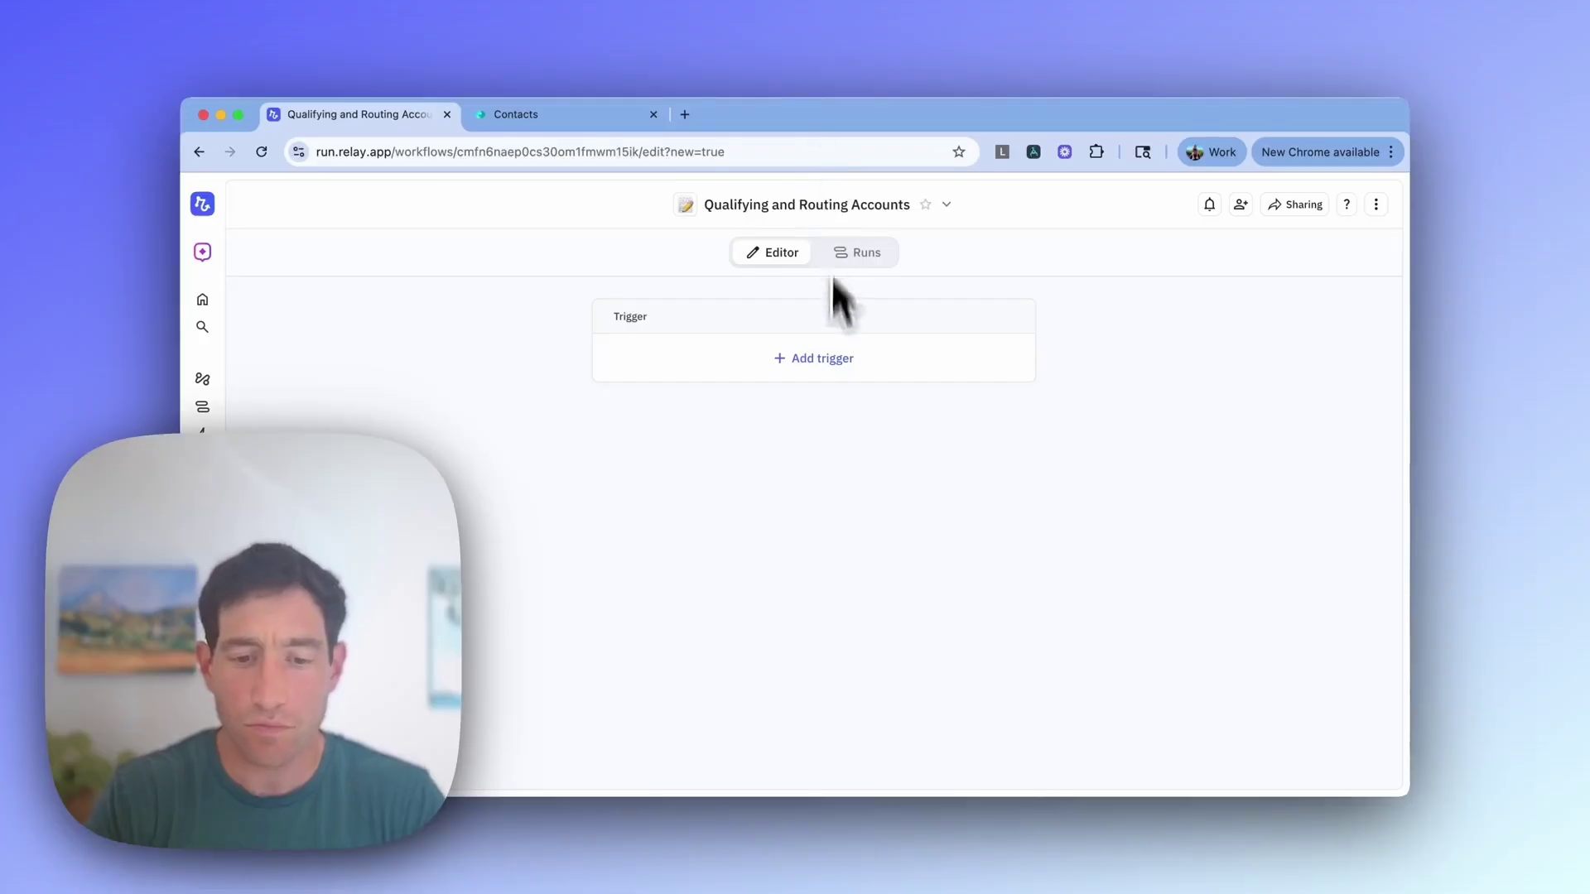
Step: Add a monday.com 'New item added' trigger watching the Accounts board
{"action": "left_click", "coordinate": [811, 356]}
{"action": "type", "text": "new item"}
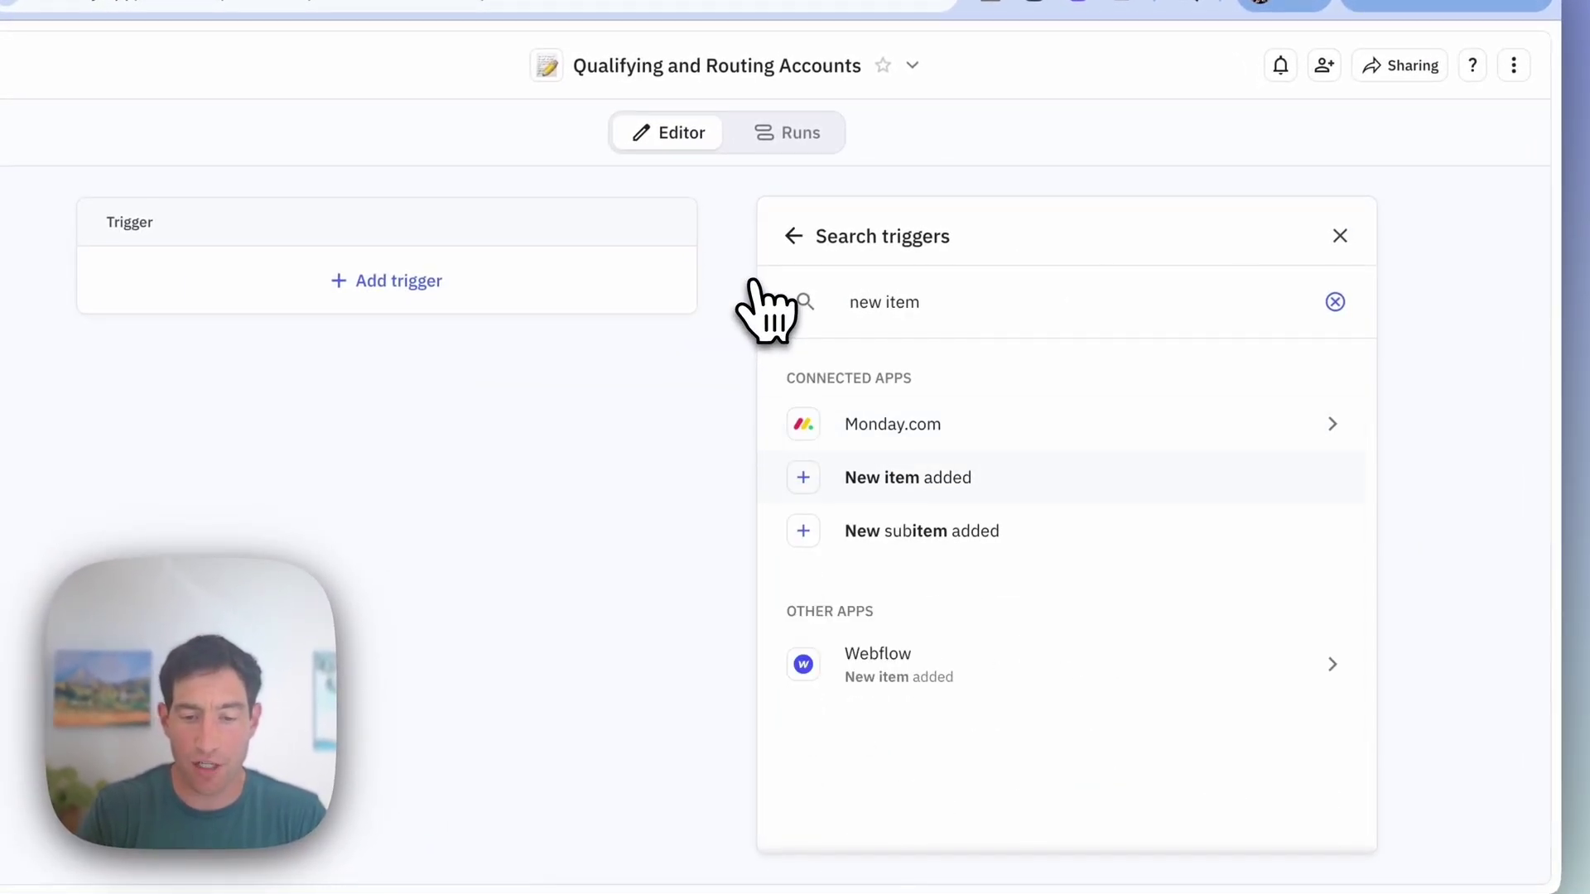
{"action": "key", "text": "Return"}
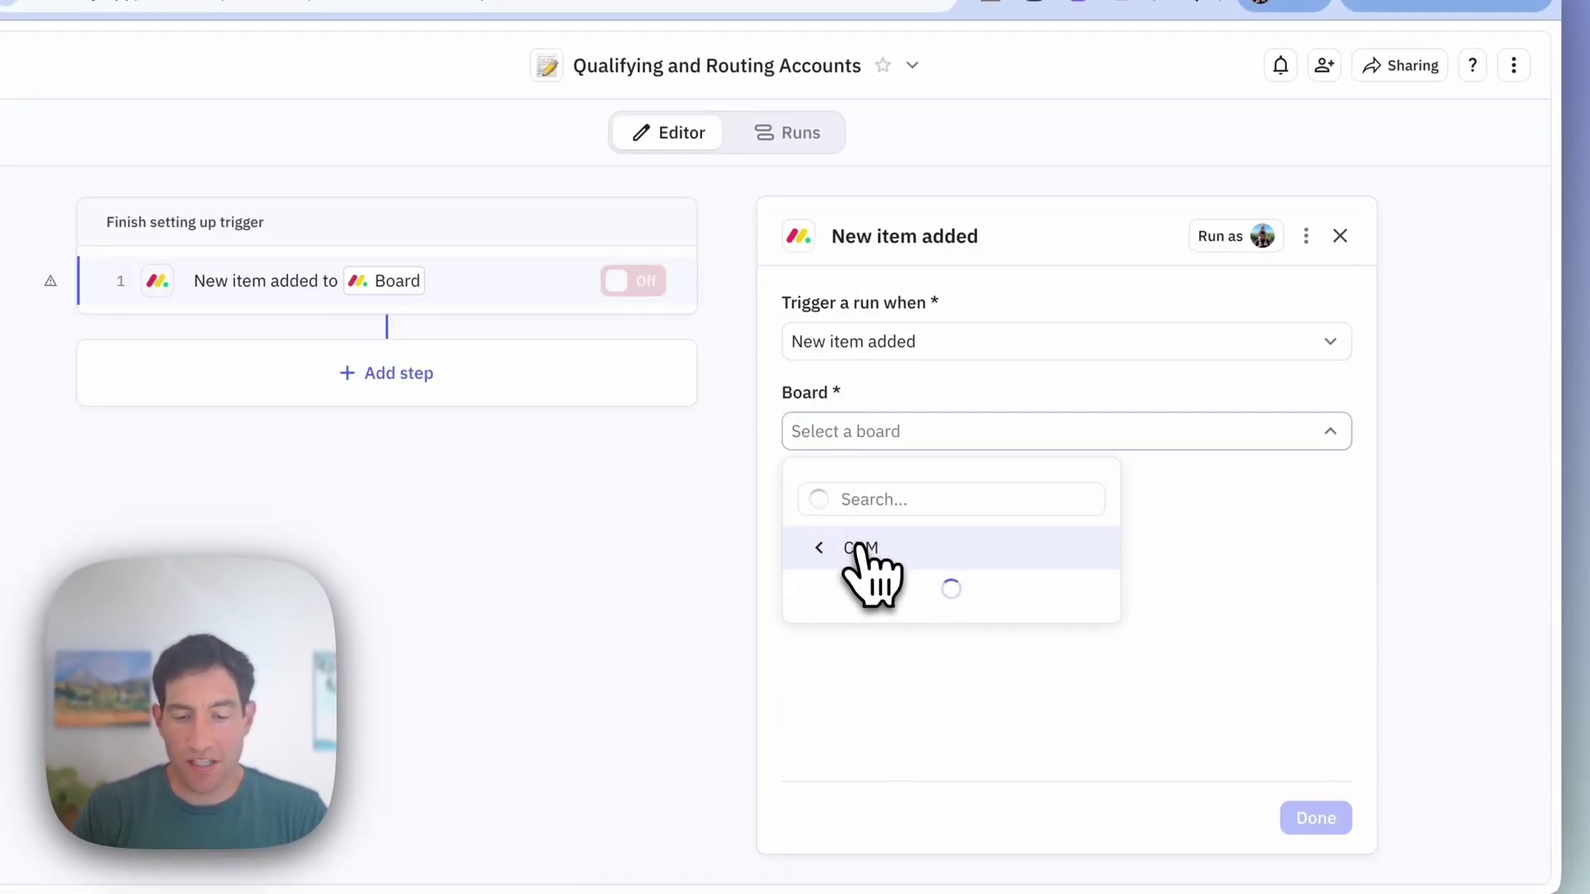
{"action": "left_click", "coordinate": [859, 633]}
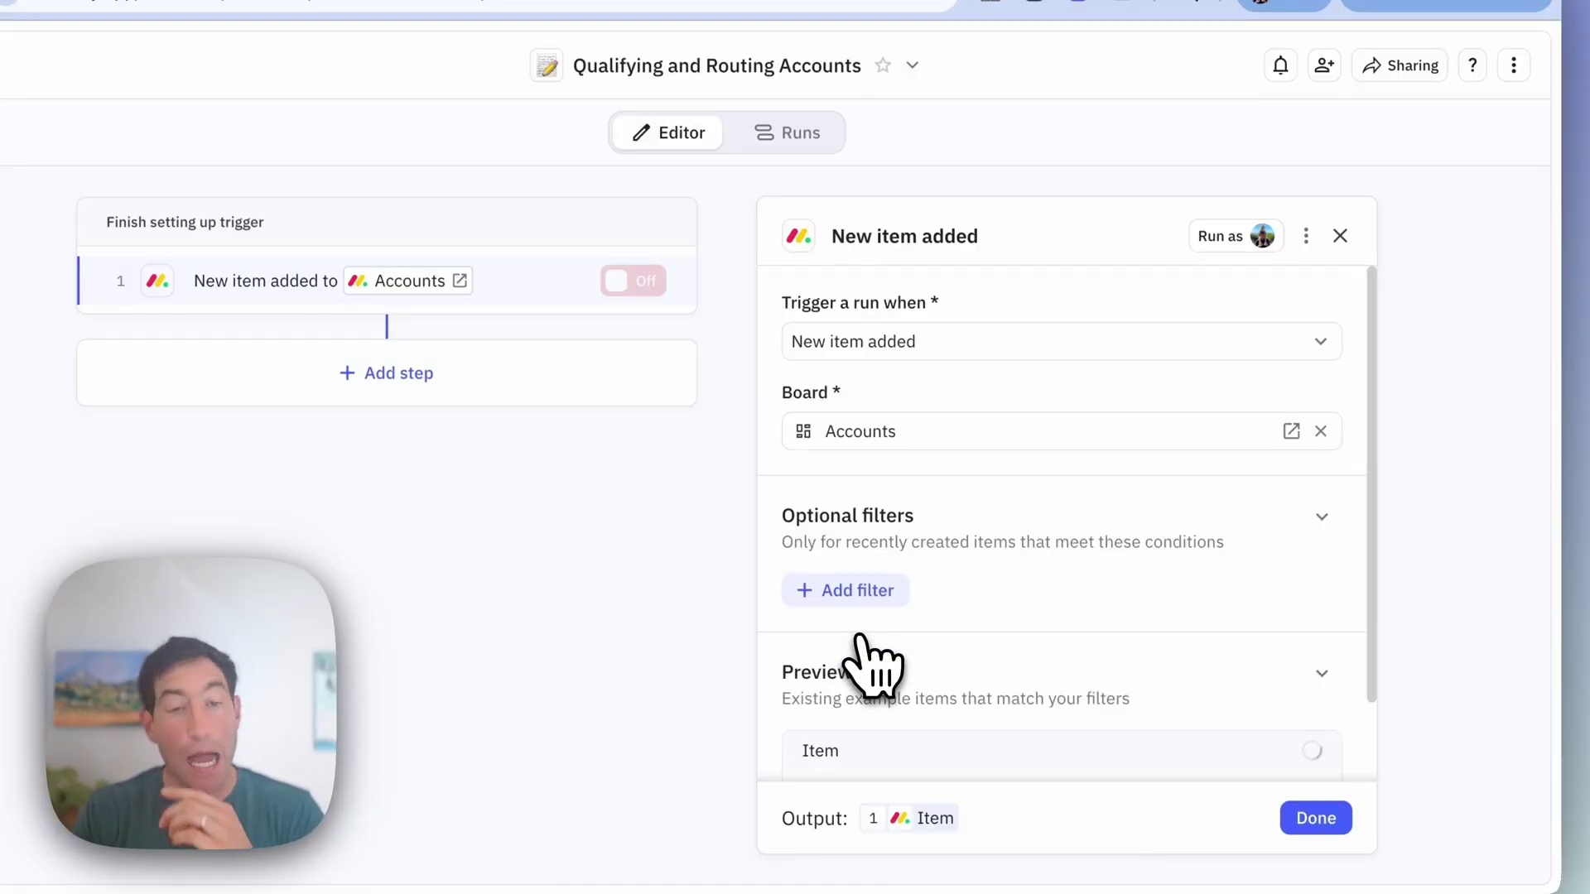
{"action": "left_click", "coordinate": [1316, 818]}
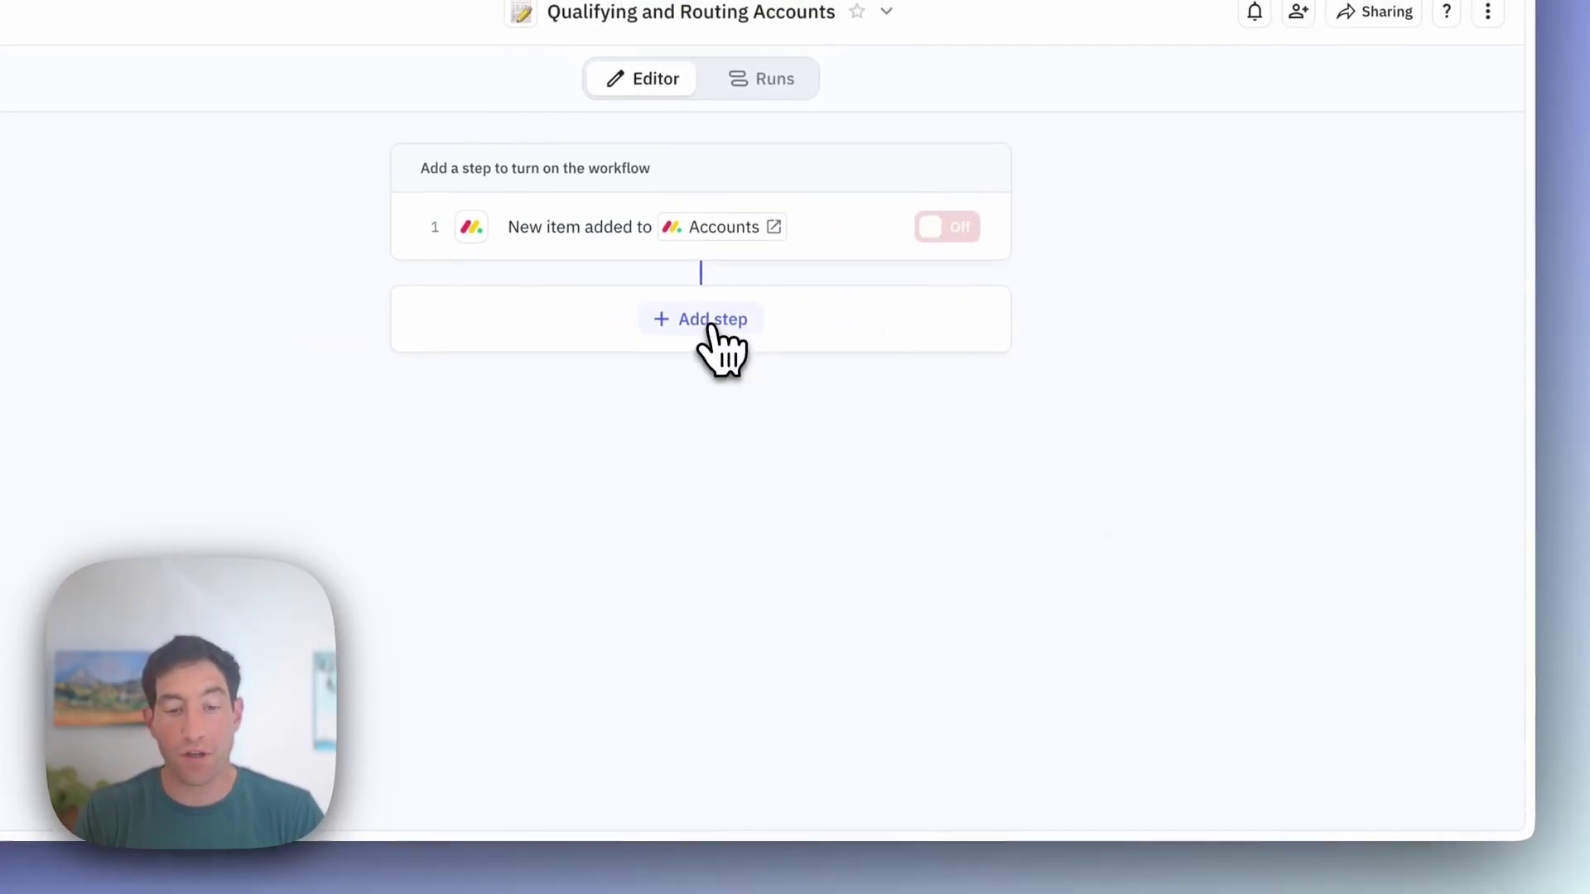
Step: Add a Search LinkedIn for company by domain step using the item's Domain as the URL
{"action": "left_click", "coordinate": [711, 323]}
{"action": "type", "text": "linkedin"}
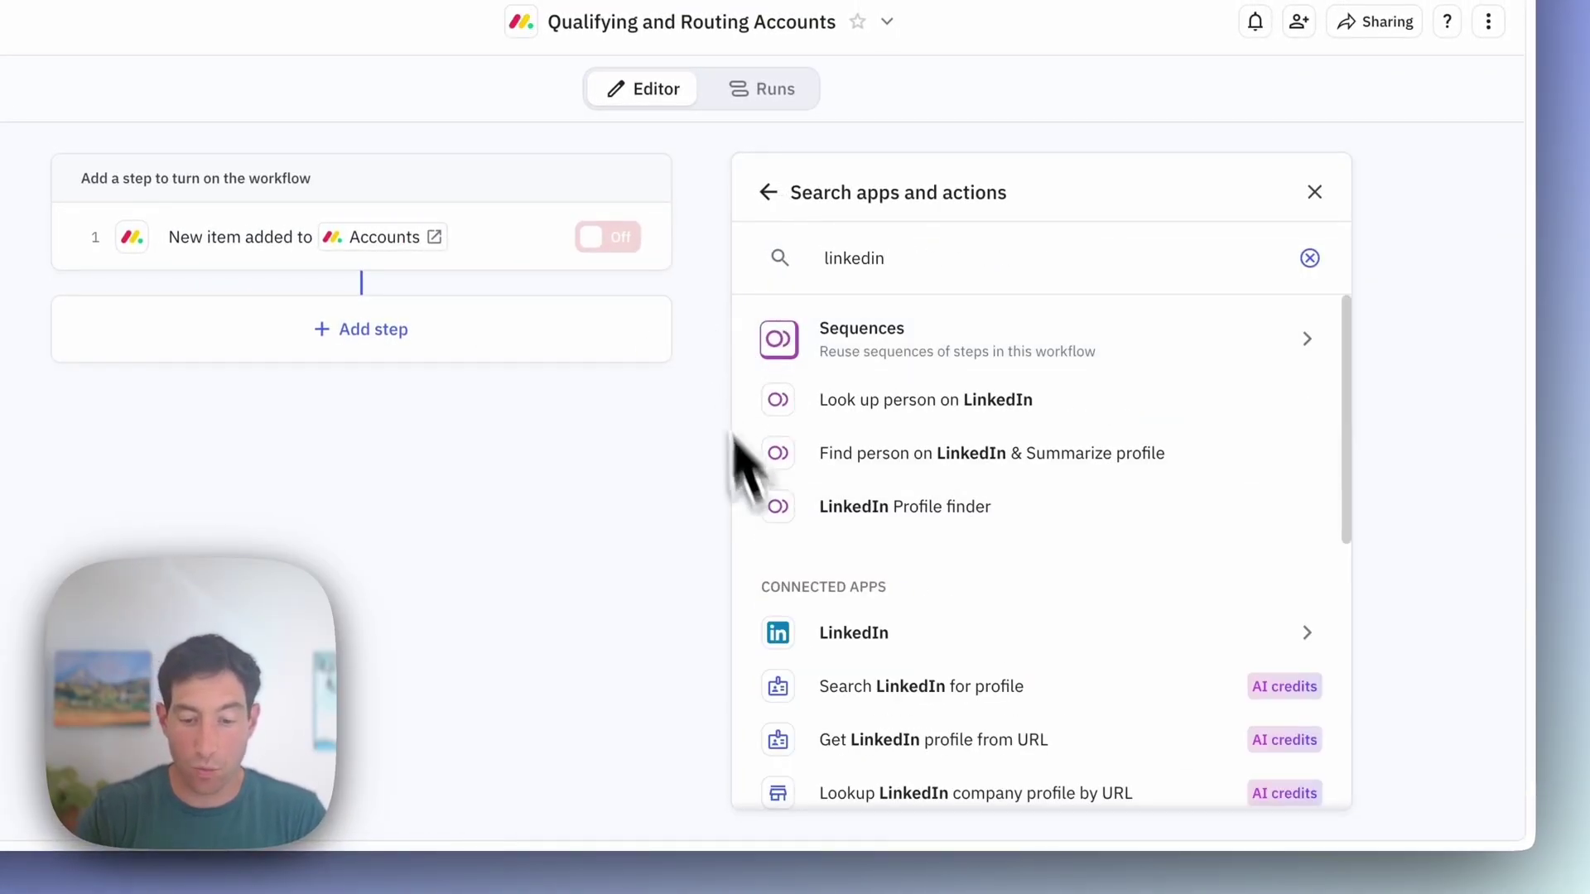
{"action": "left_click", "coordinate": [853, 636]}
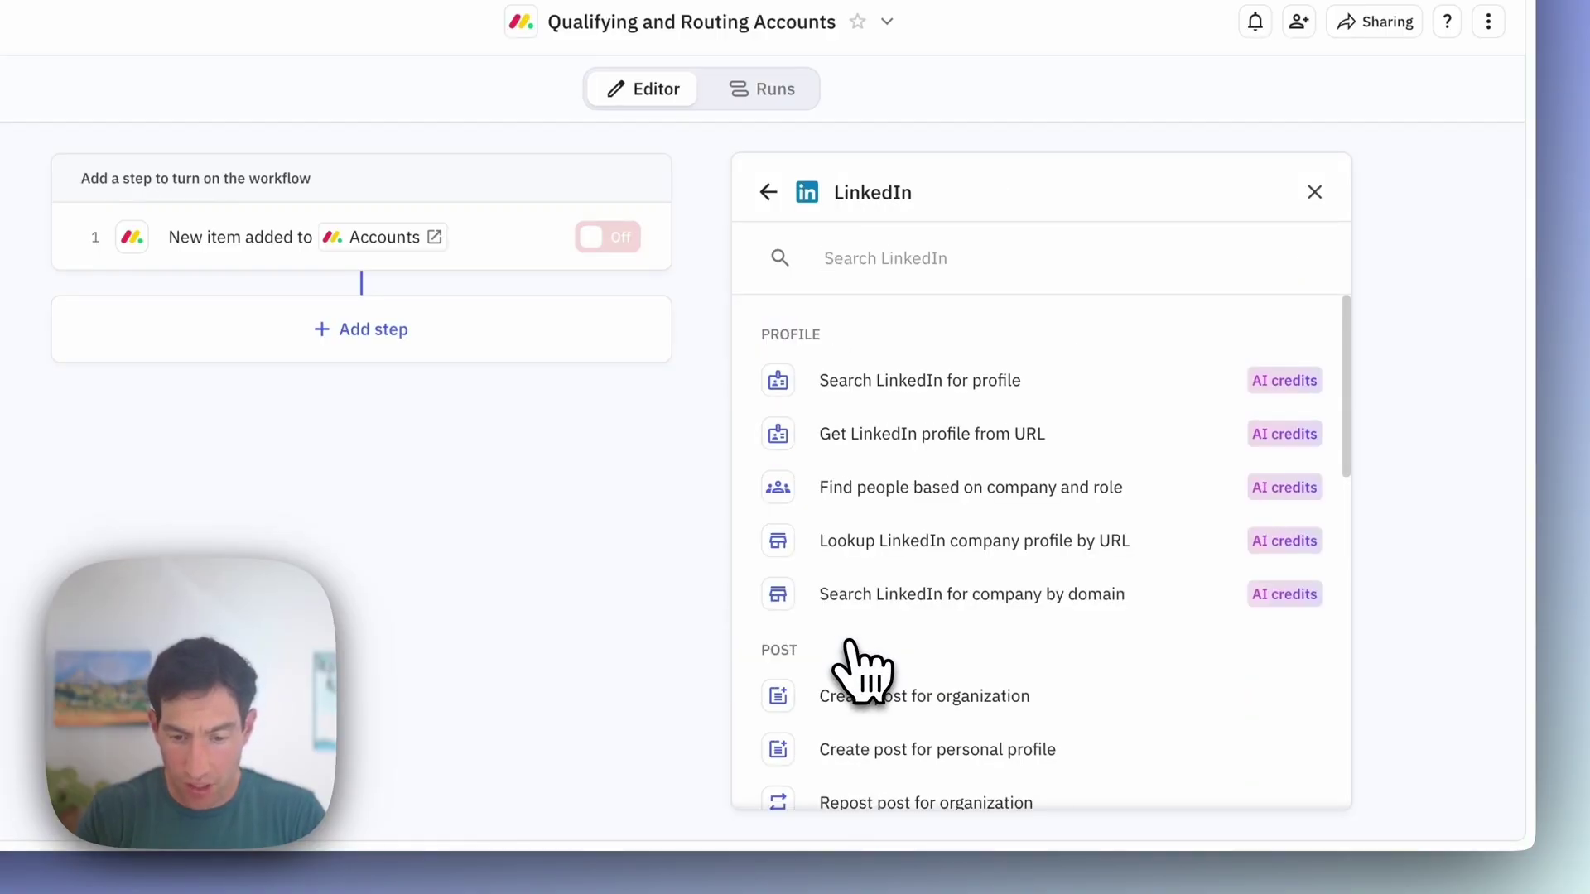
{"action": "left_click", "coordinate": [852, 596]}
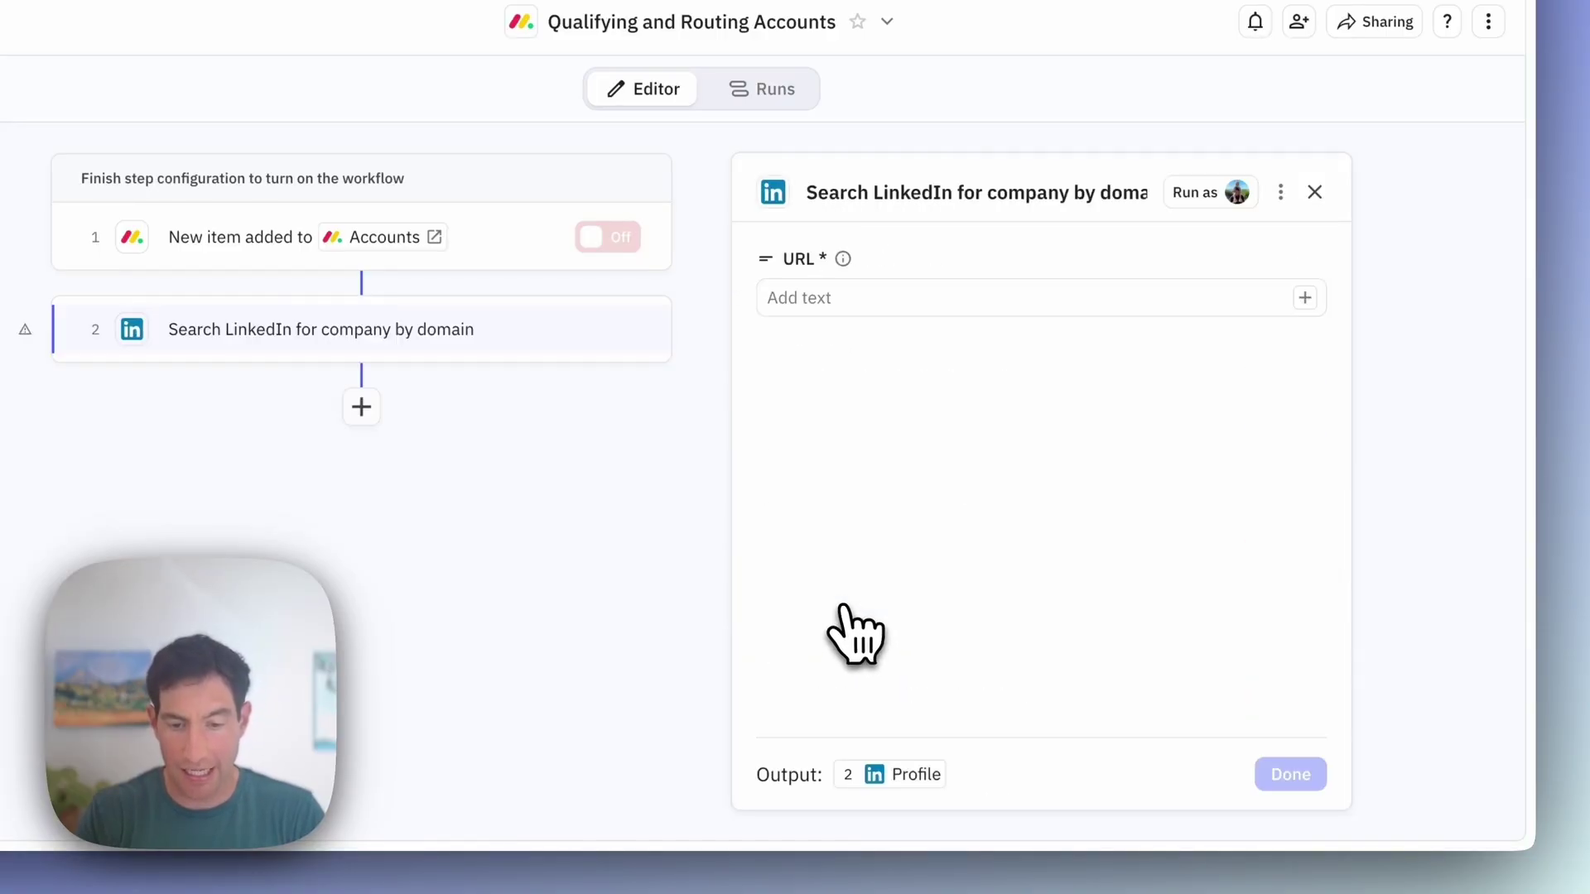
{"action": "left_click", "coordinate": [827, 298]}
{"action": "type", "text": "@"}
{"action": "left_click", "coordinate": [861, 356]}
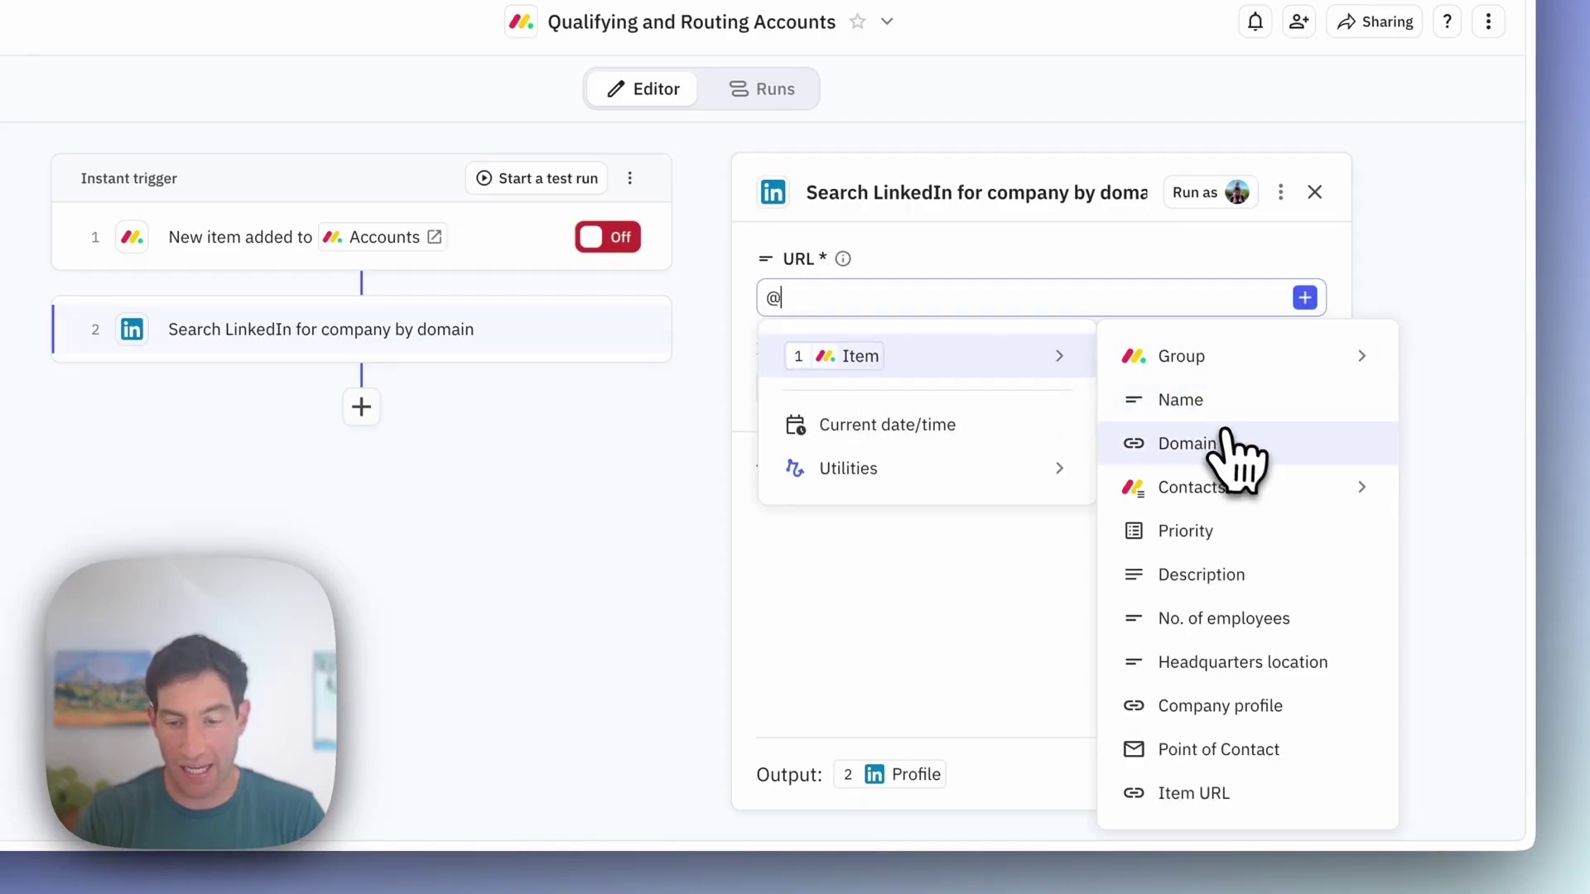
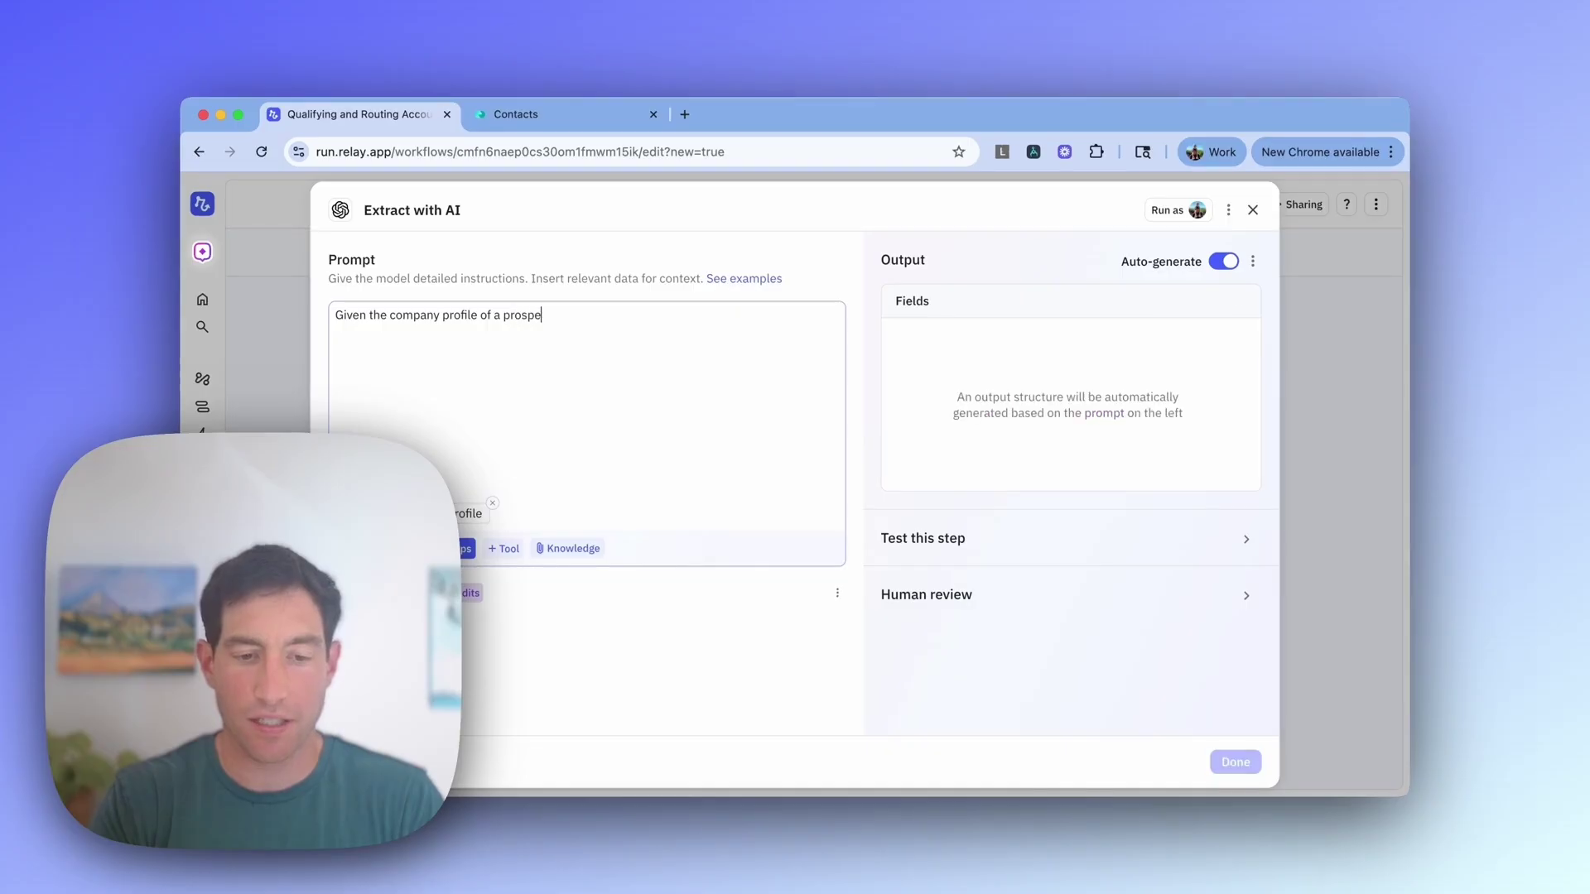
Step: Continue the AI prompt so it reads 'Given the company profile of a prospect, please e…'
{"action": "type", "text": "ct, please extar"}
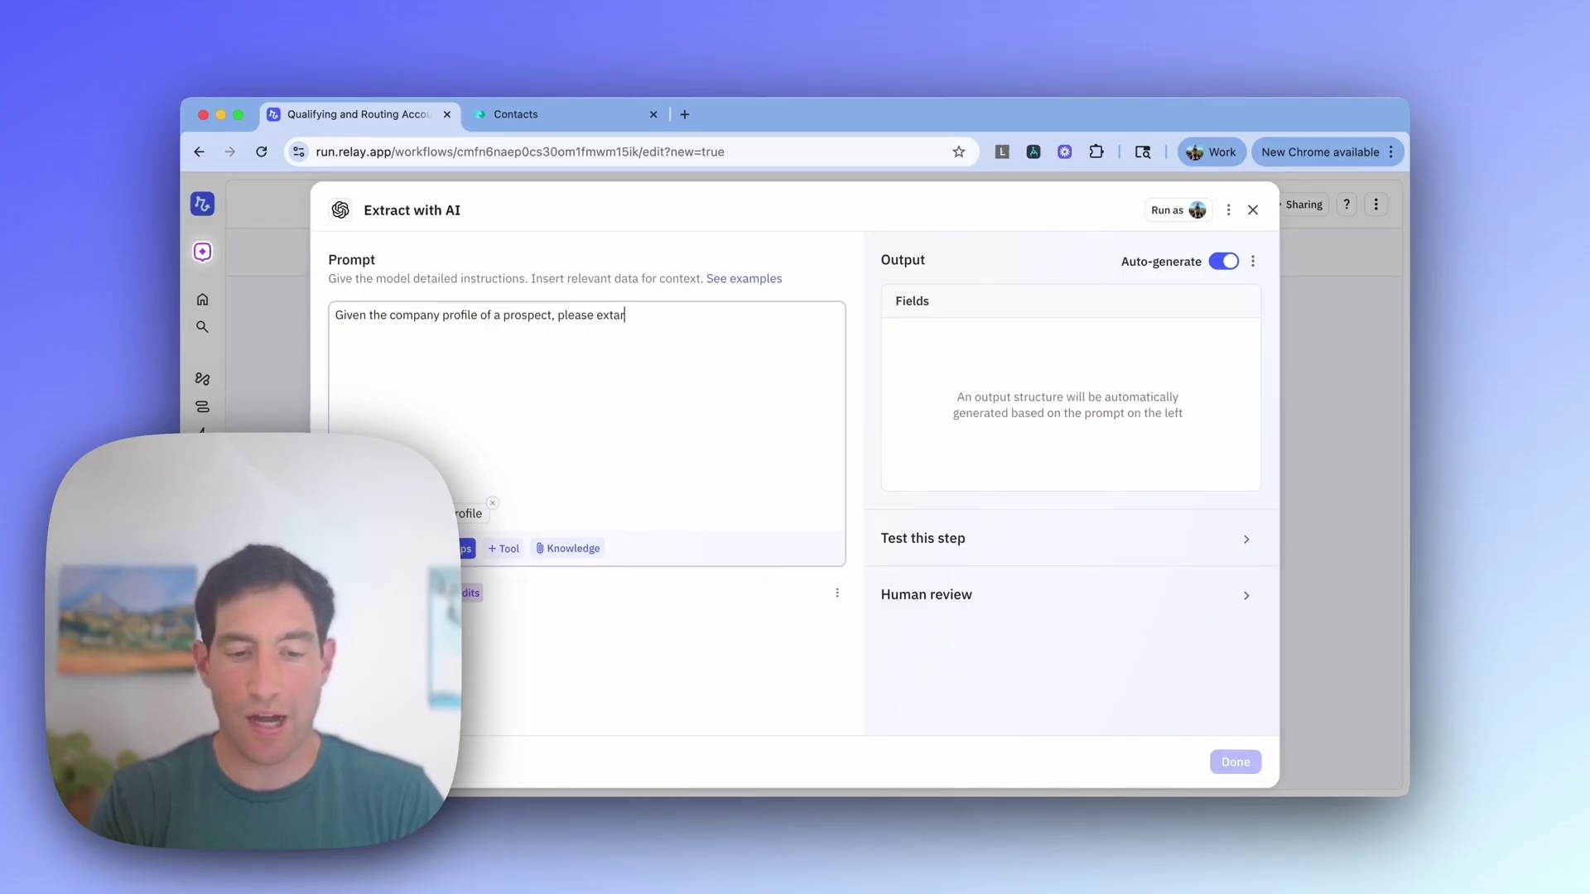
Step: Add 'Extract the following:' with description, location, number of employees and a salesperson e-mail for Europe versus elsewhere
{"action": "key", "text": "BackSpace"}
{"action": "key", "text": "BackSpace"}
{"action": "type", "text": "ract "}
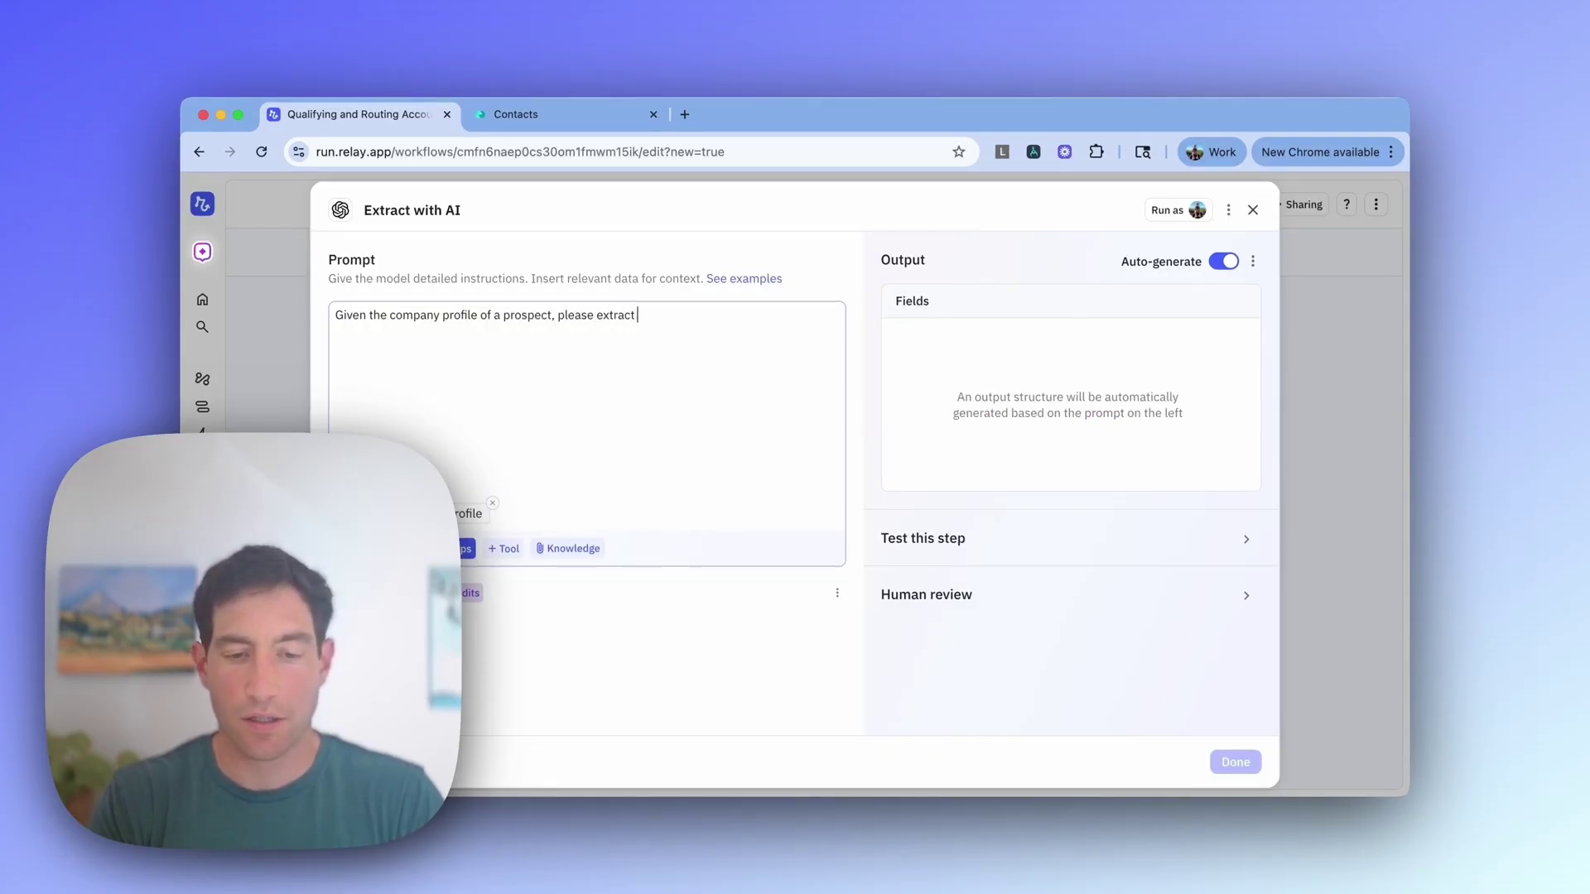
{"action": "type", "text": "the following:"}
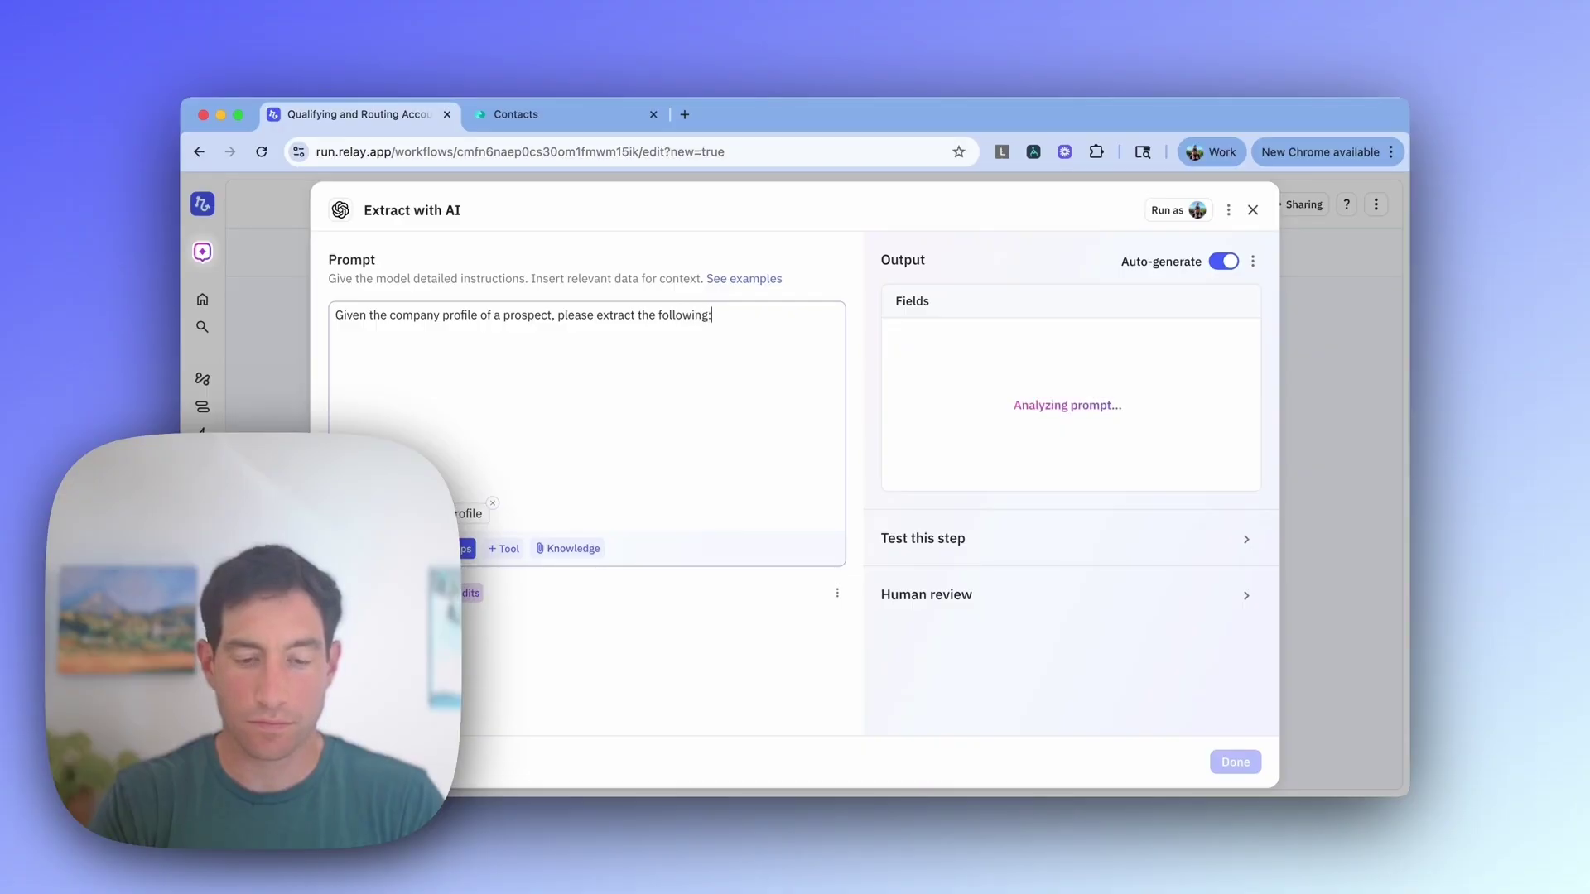
{"action": "key", "text": "Return"}
{"action": "key", "text": "Return"}
{"action": "type", "text": "- Descript"}
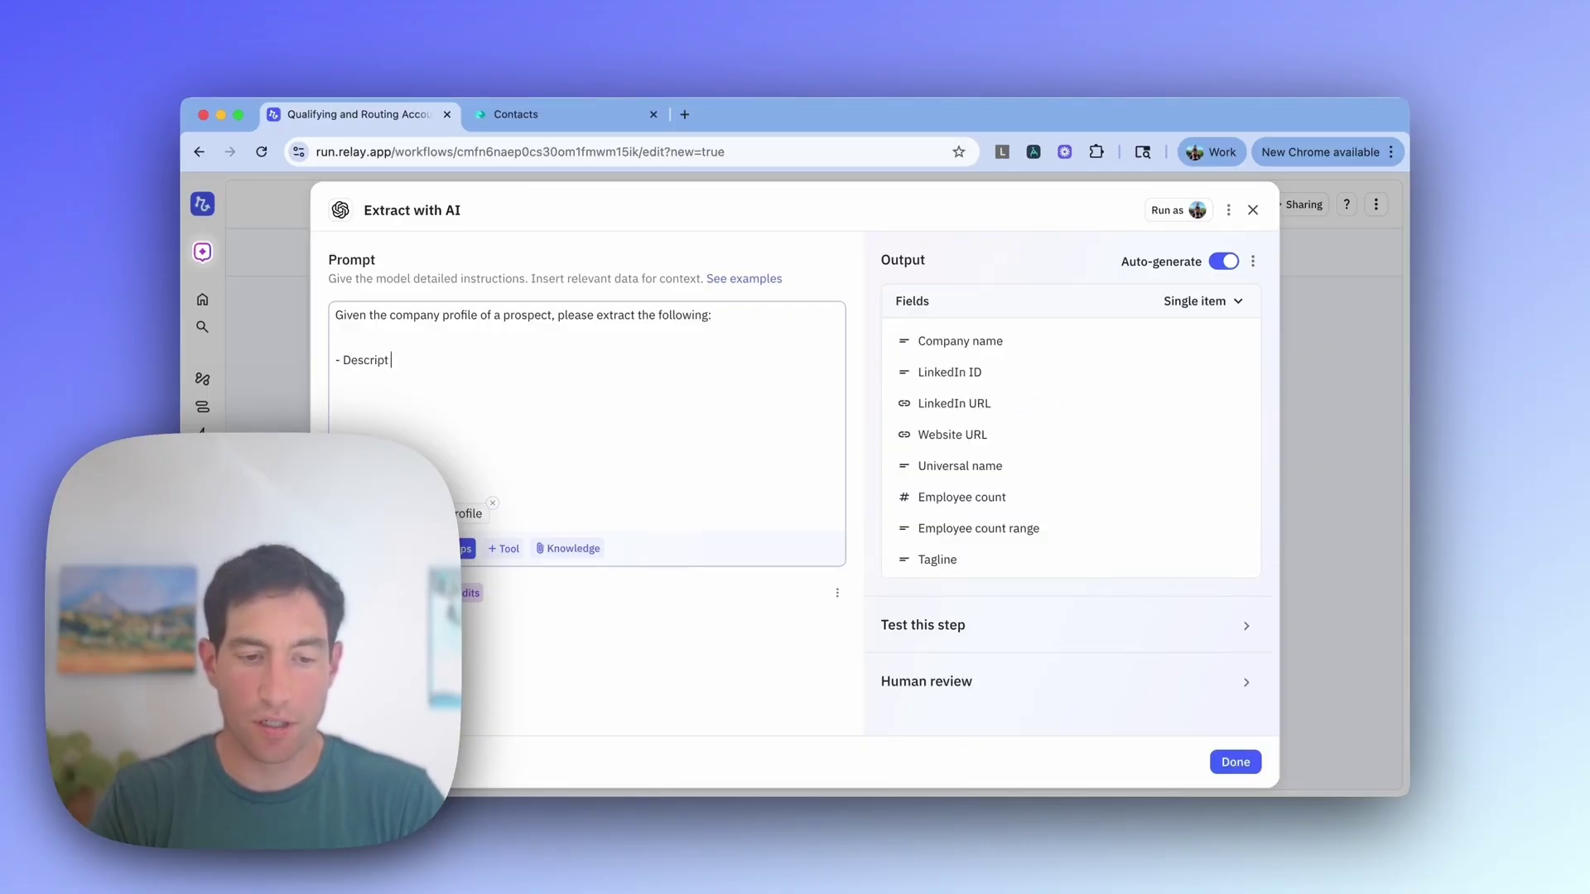
{"action": "type", "text": "ion fo what"}
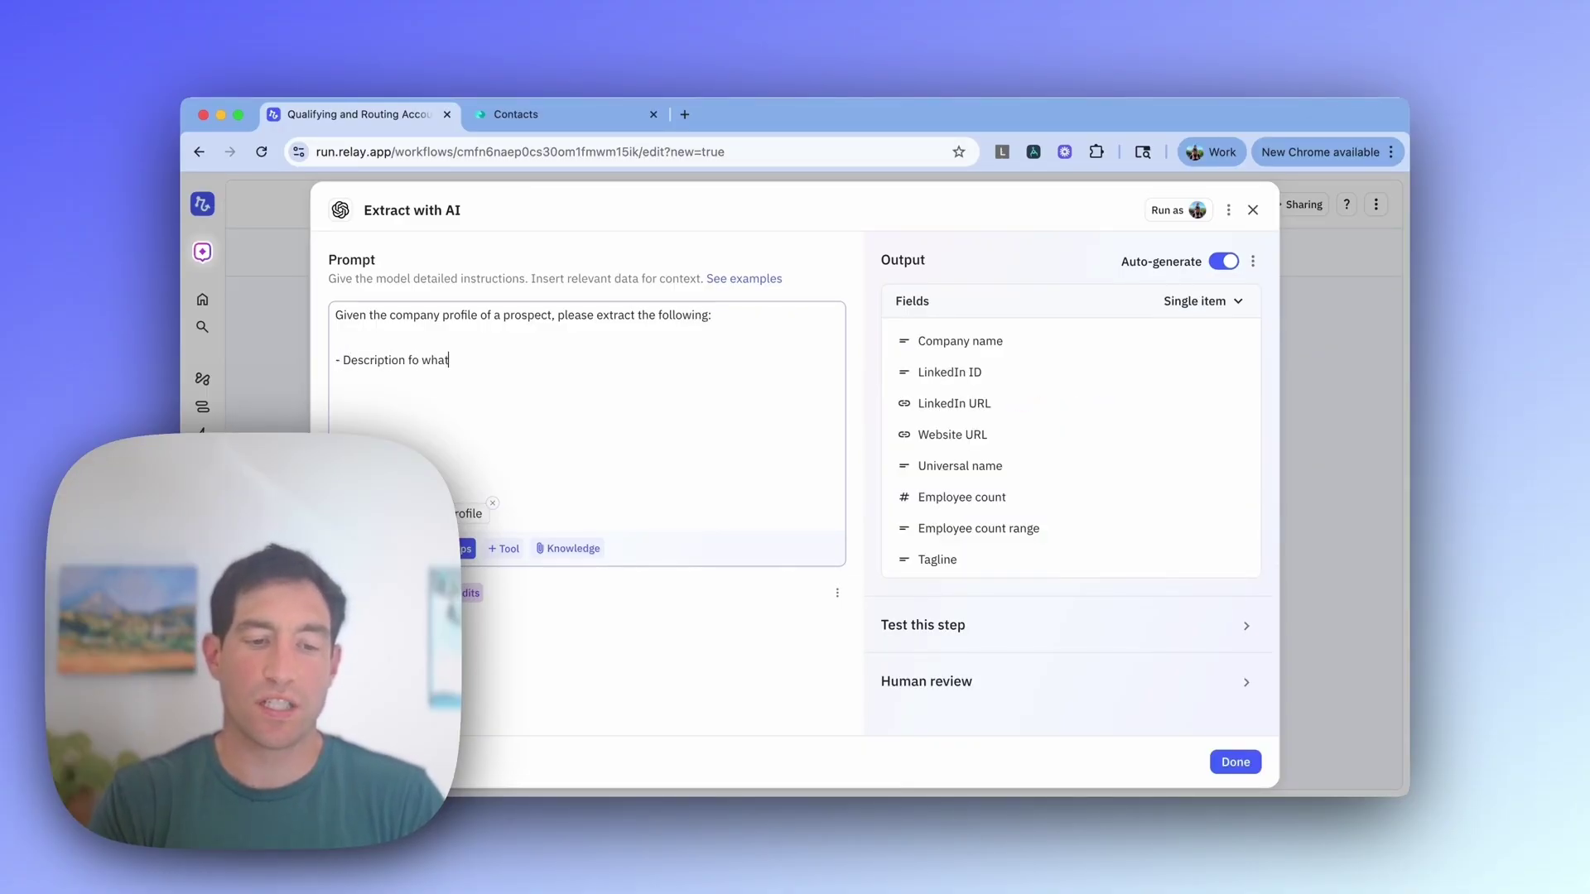
{"action": "key", "text": "BackSpace"}
{"action": "key", "text": "BackSpace"}
{"action": "key", "text": "BackSpace"}
{"action": "key", "text": "BackSpace"}
{"action": "key", "text": "BackSpace"}
{"action": "key", "text": "BackSpace"}
{"action": "key", "text": "BackSpace"}
{"action": "type", "text": "of what kind"}
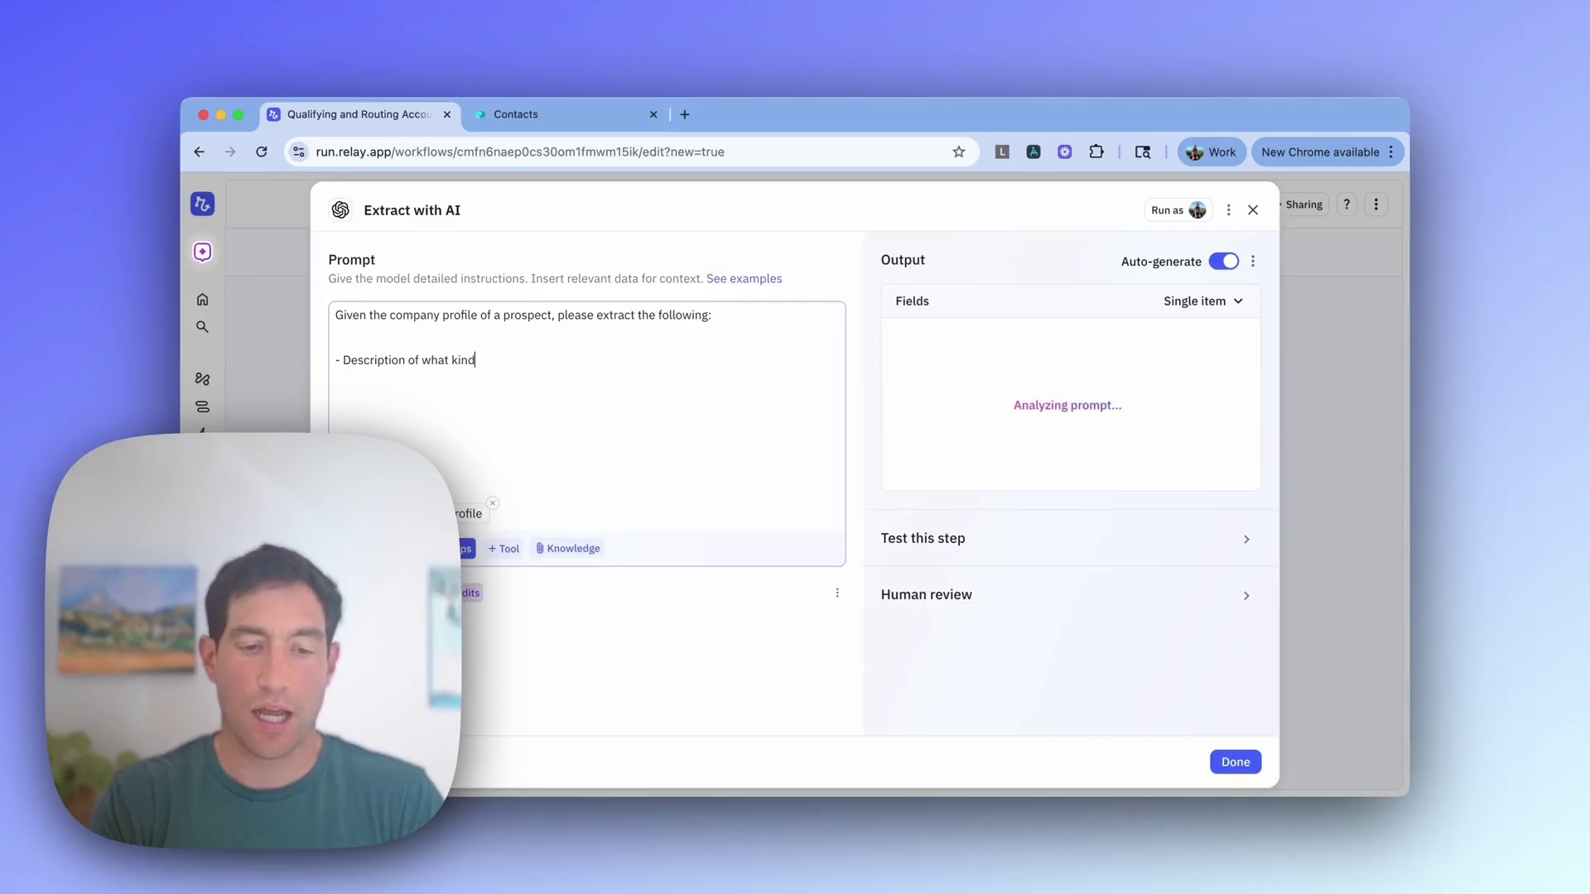
{"action": "type", "text": " of company it is"}
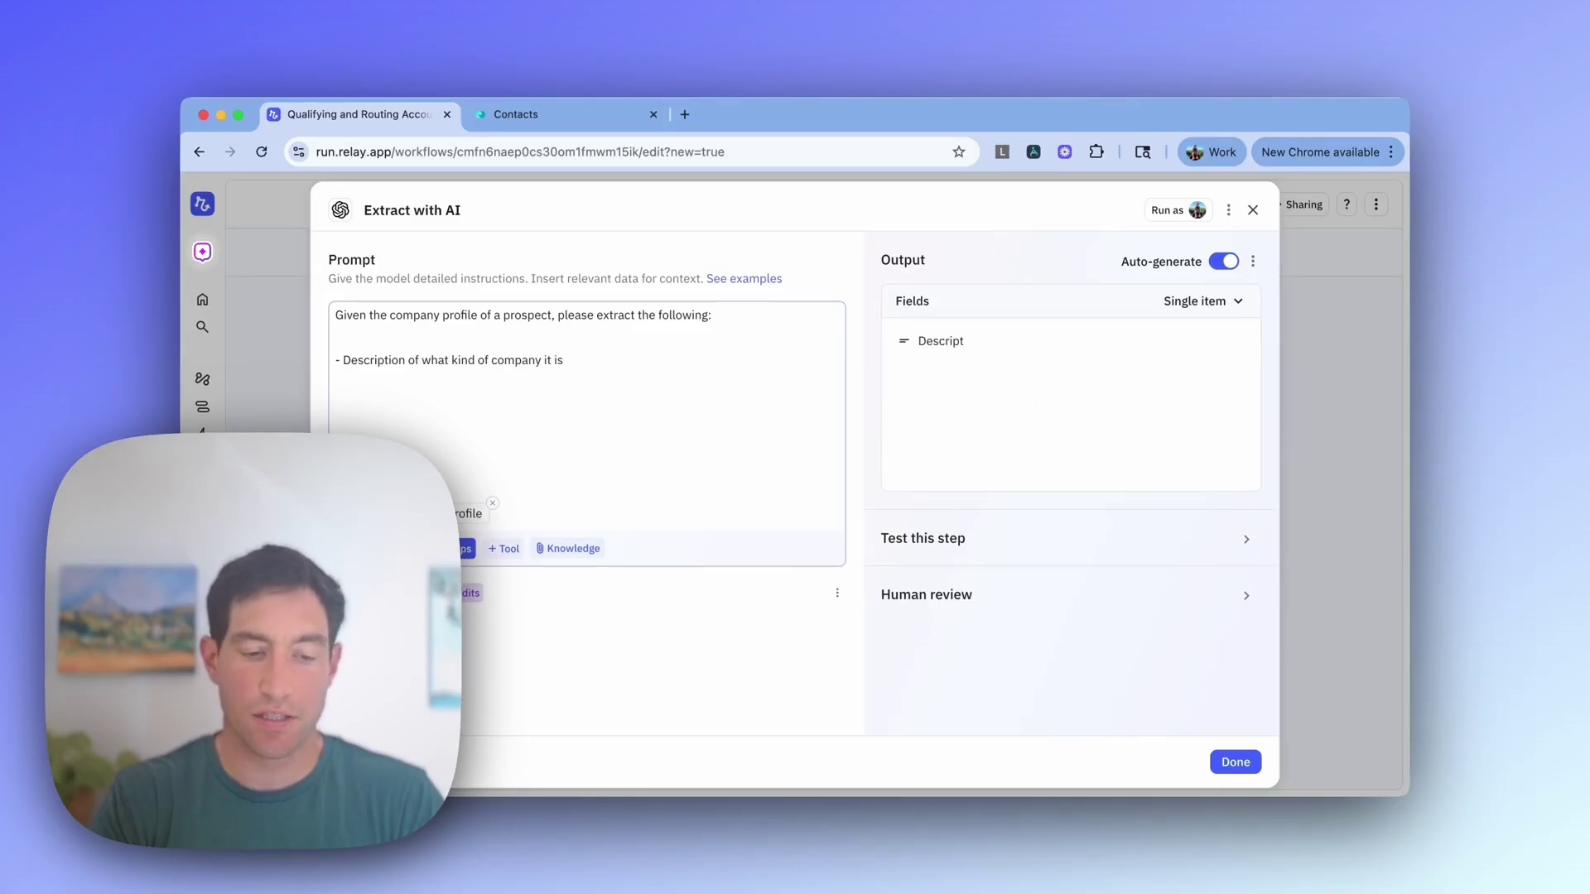
{"action": "type", "text": " and what they do - Lo"}
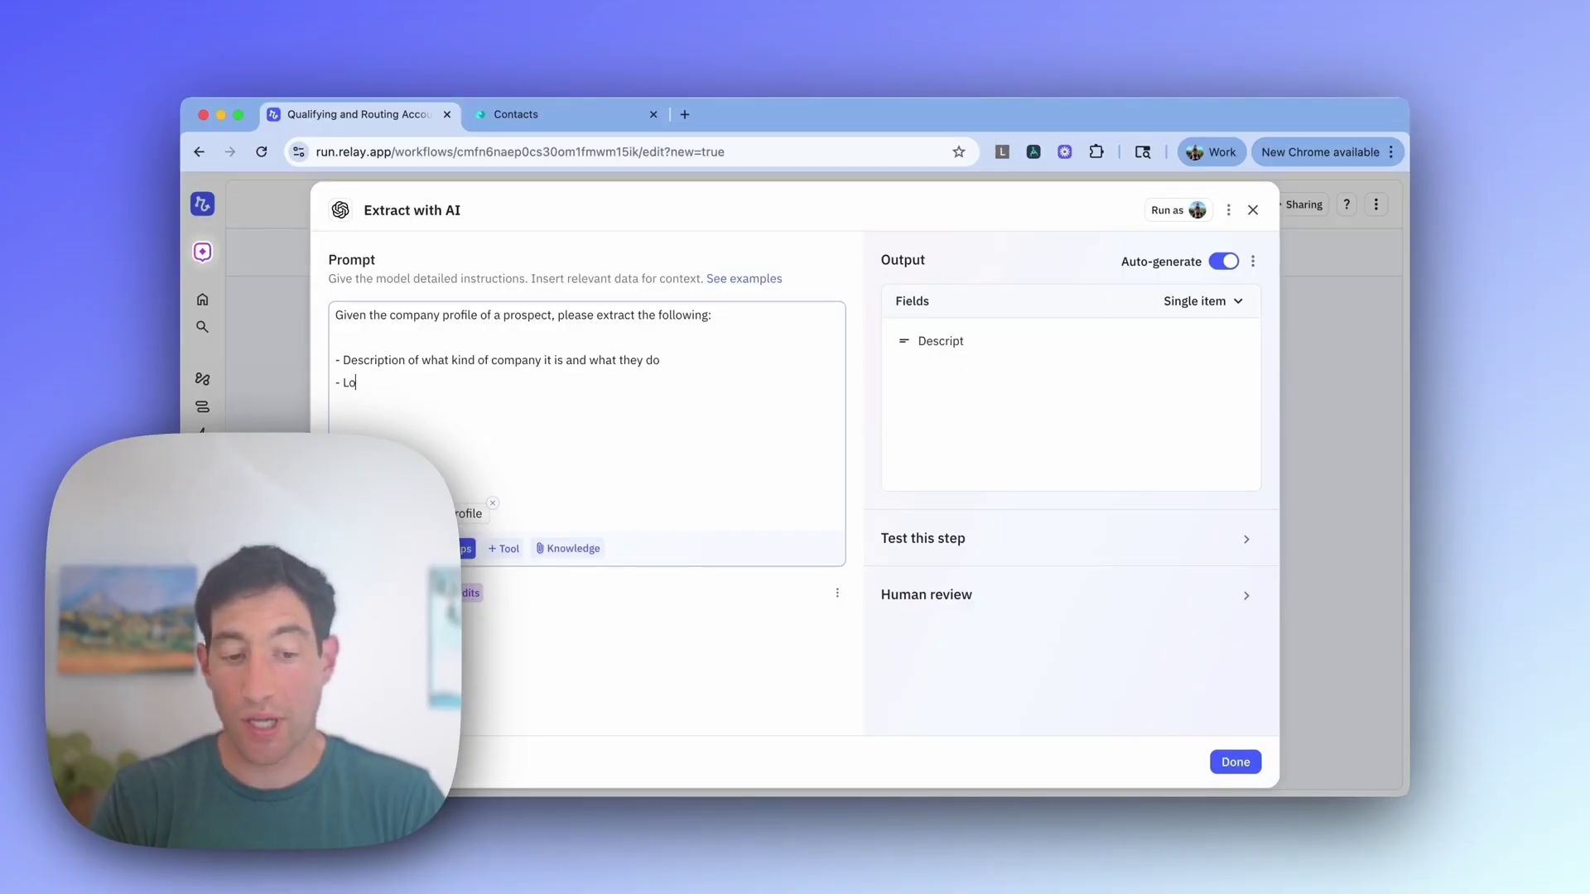
{"action": "type", "text": "cation - "}
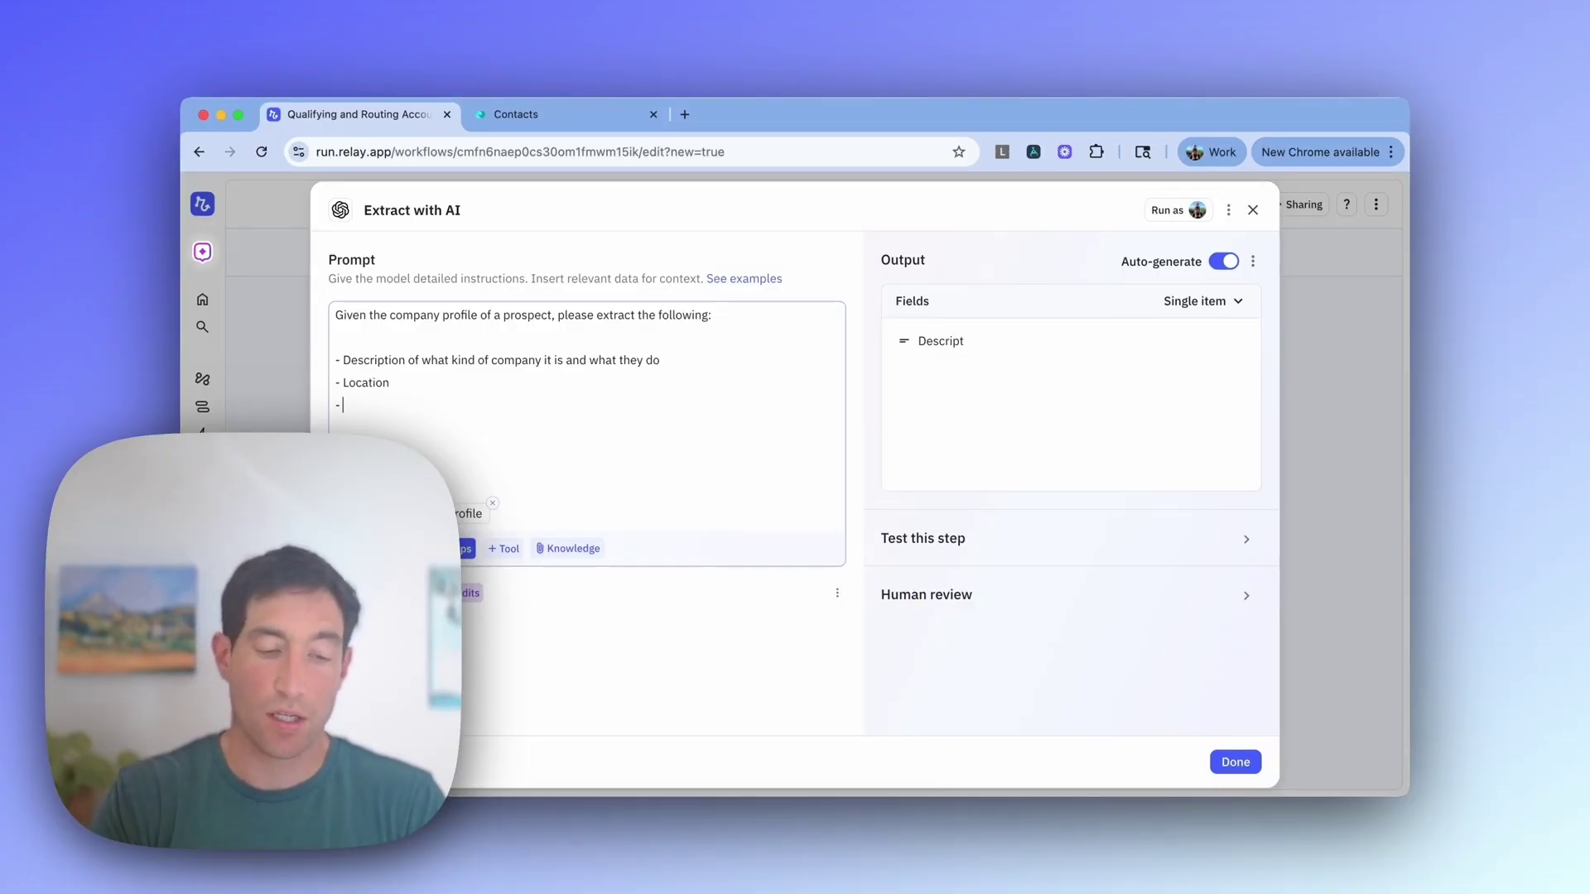
{"action": "type", "text": "Number of employees"}
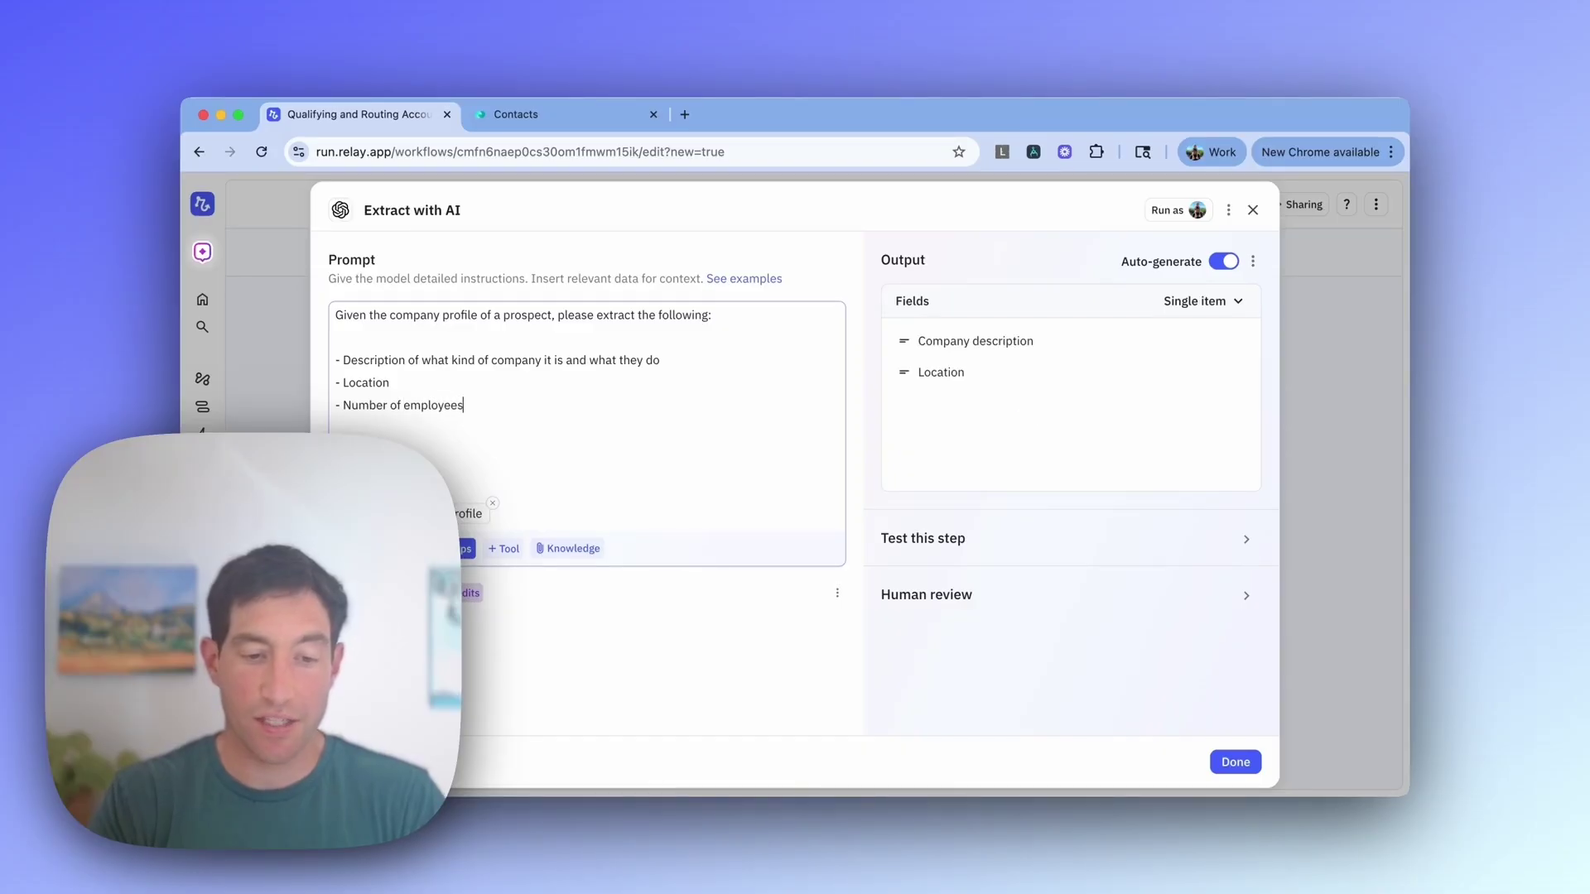
{"action": "type", "text": " - Sa"}
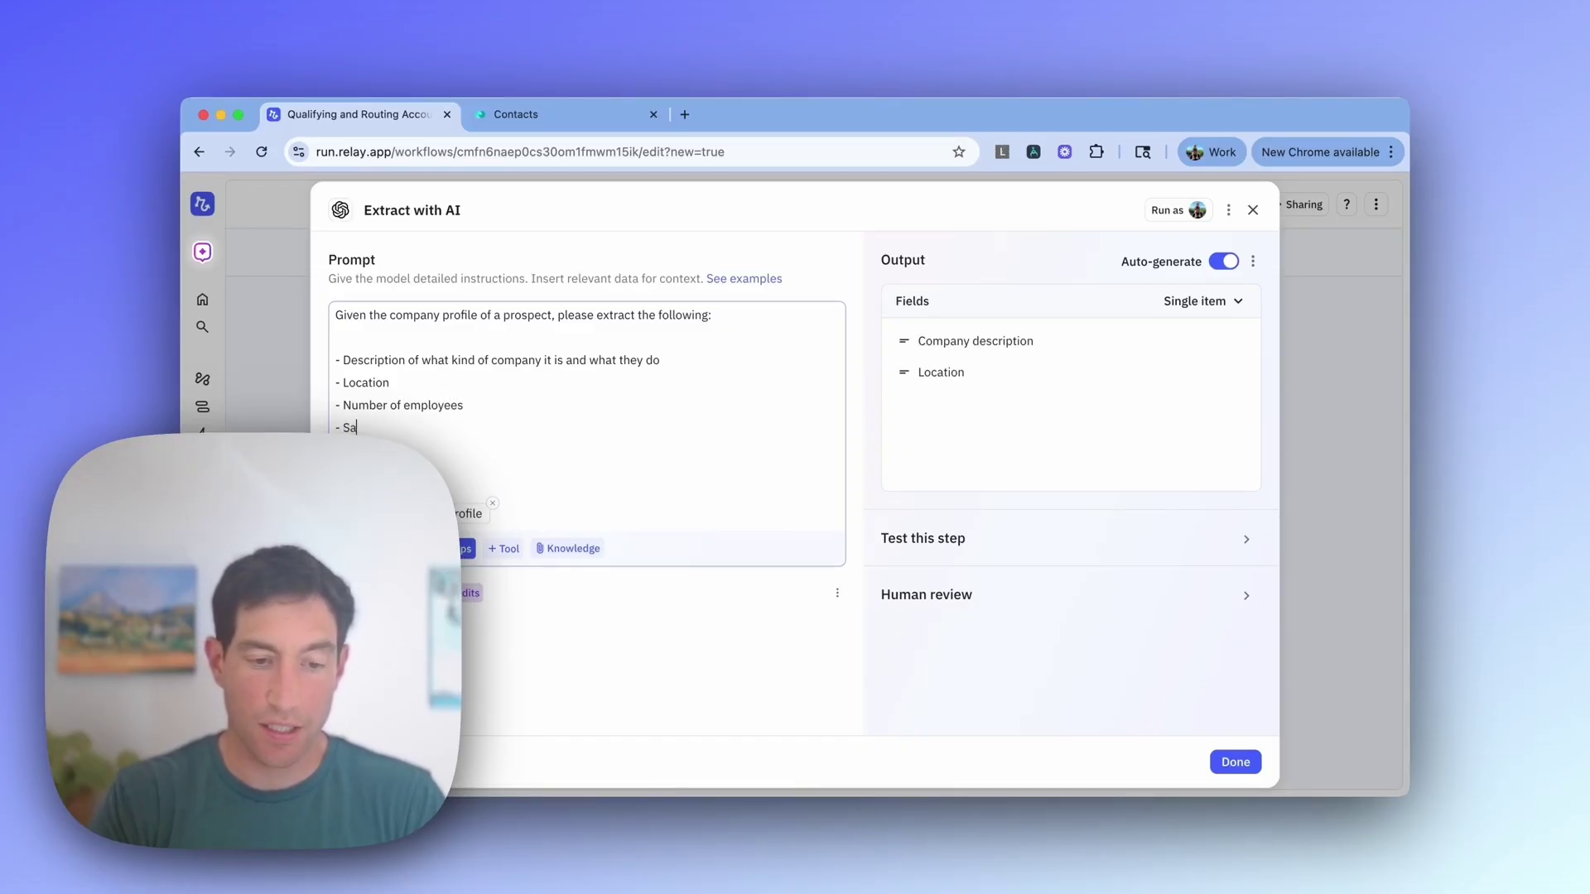
{"action": "type", "text": "les person on our team that should be the"}
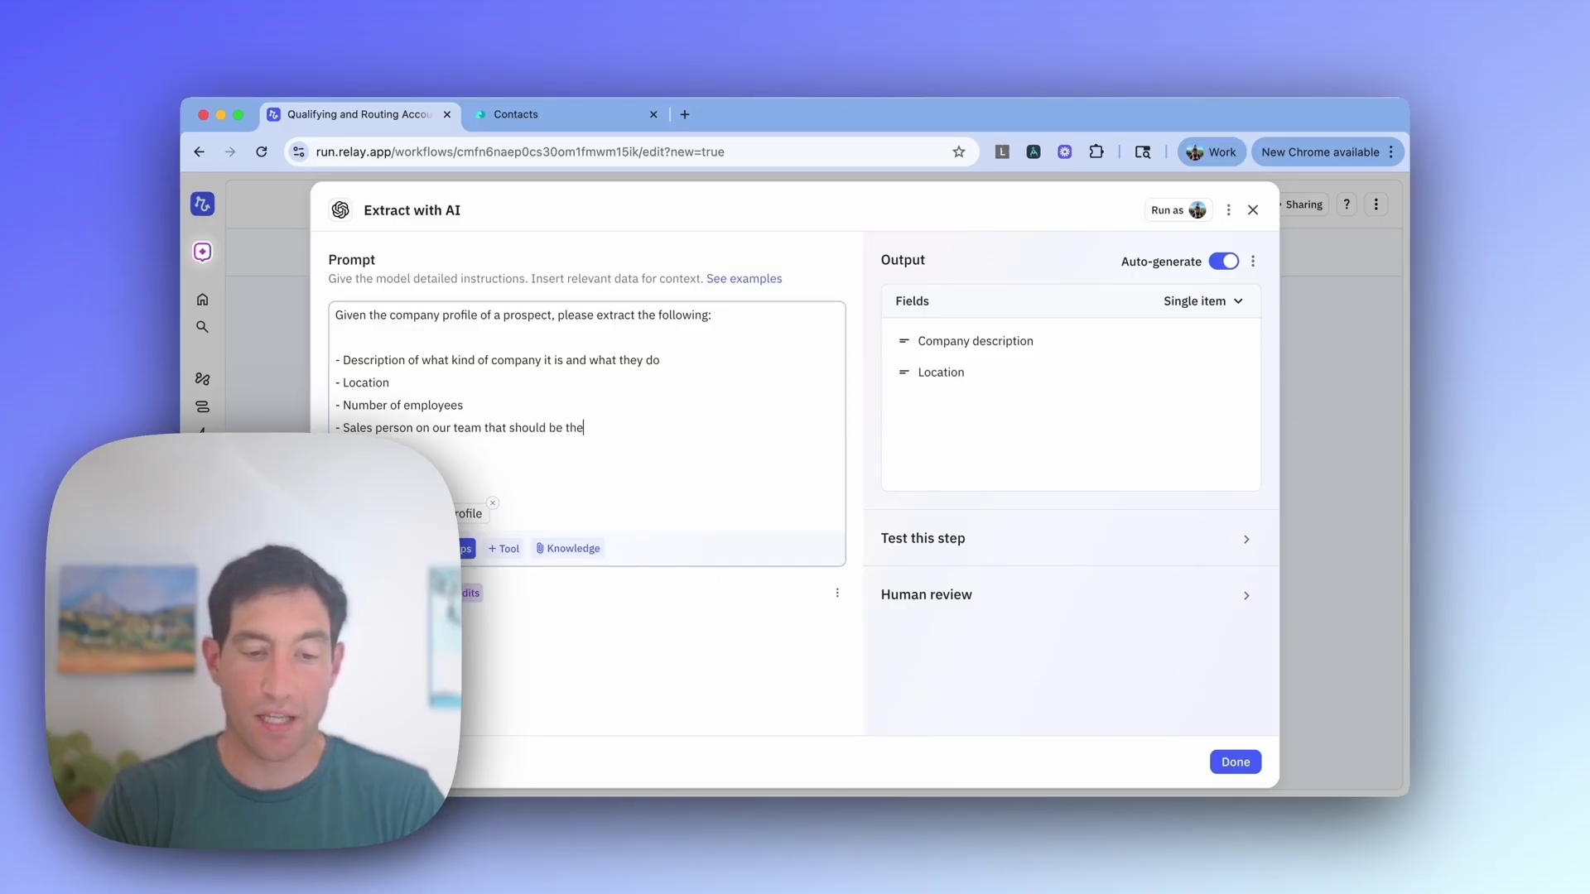
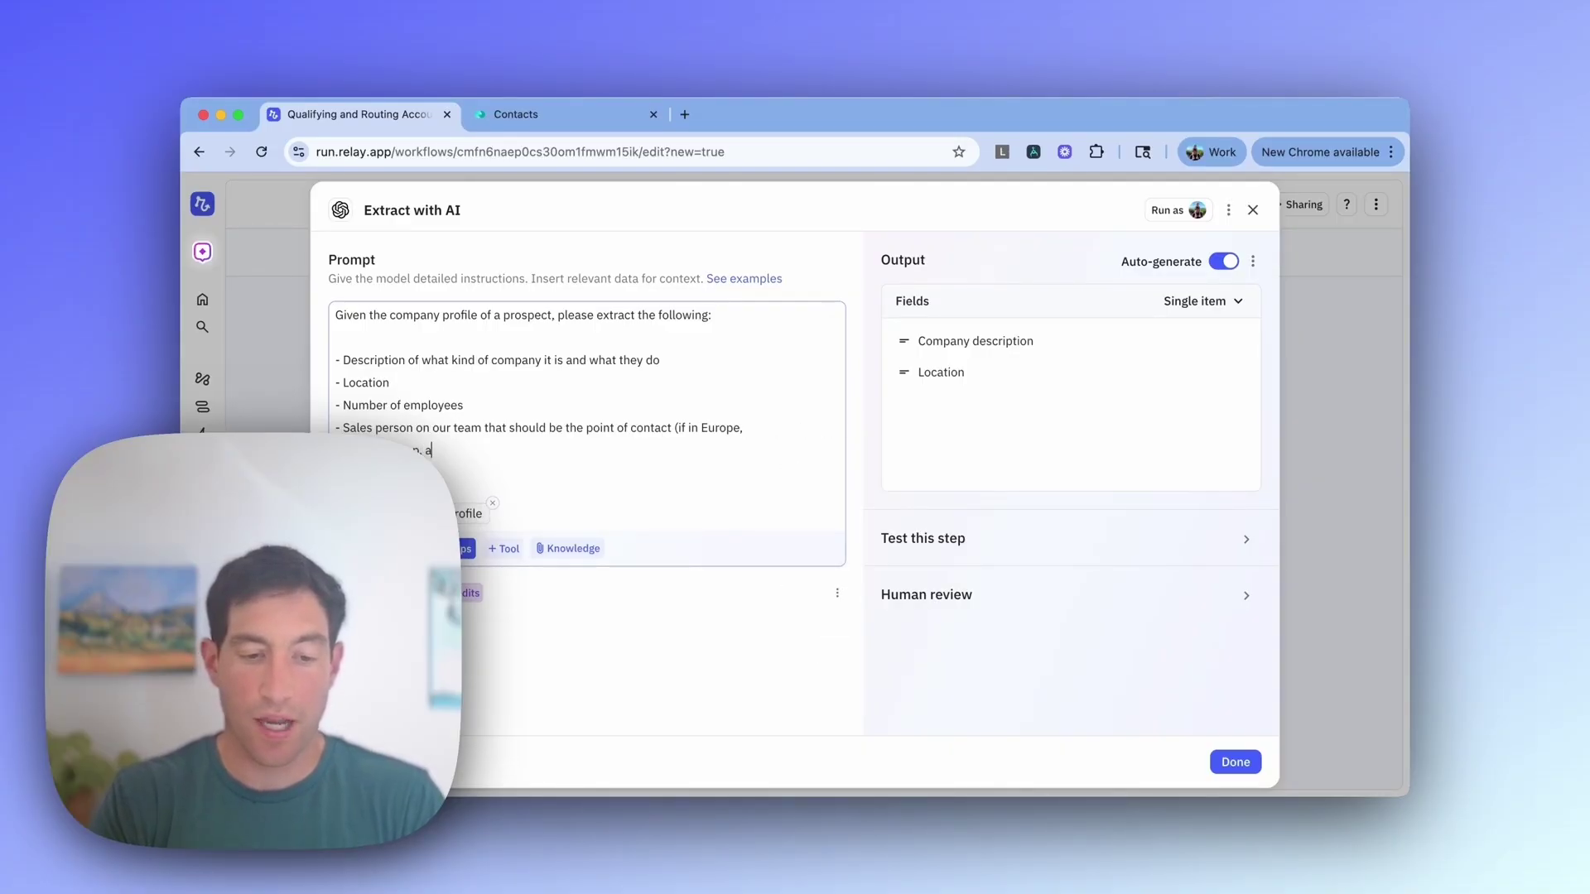
{"action": "type", "text": "nw"}
{"action": "key", "text": "BackSpace"}
{"action": "type", "text": "ywhere el"}
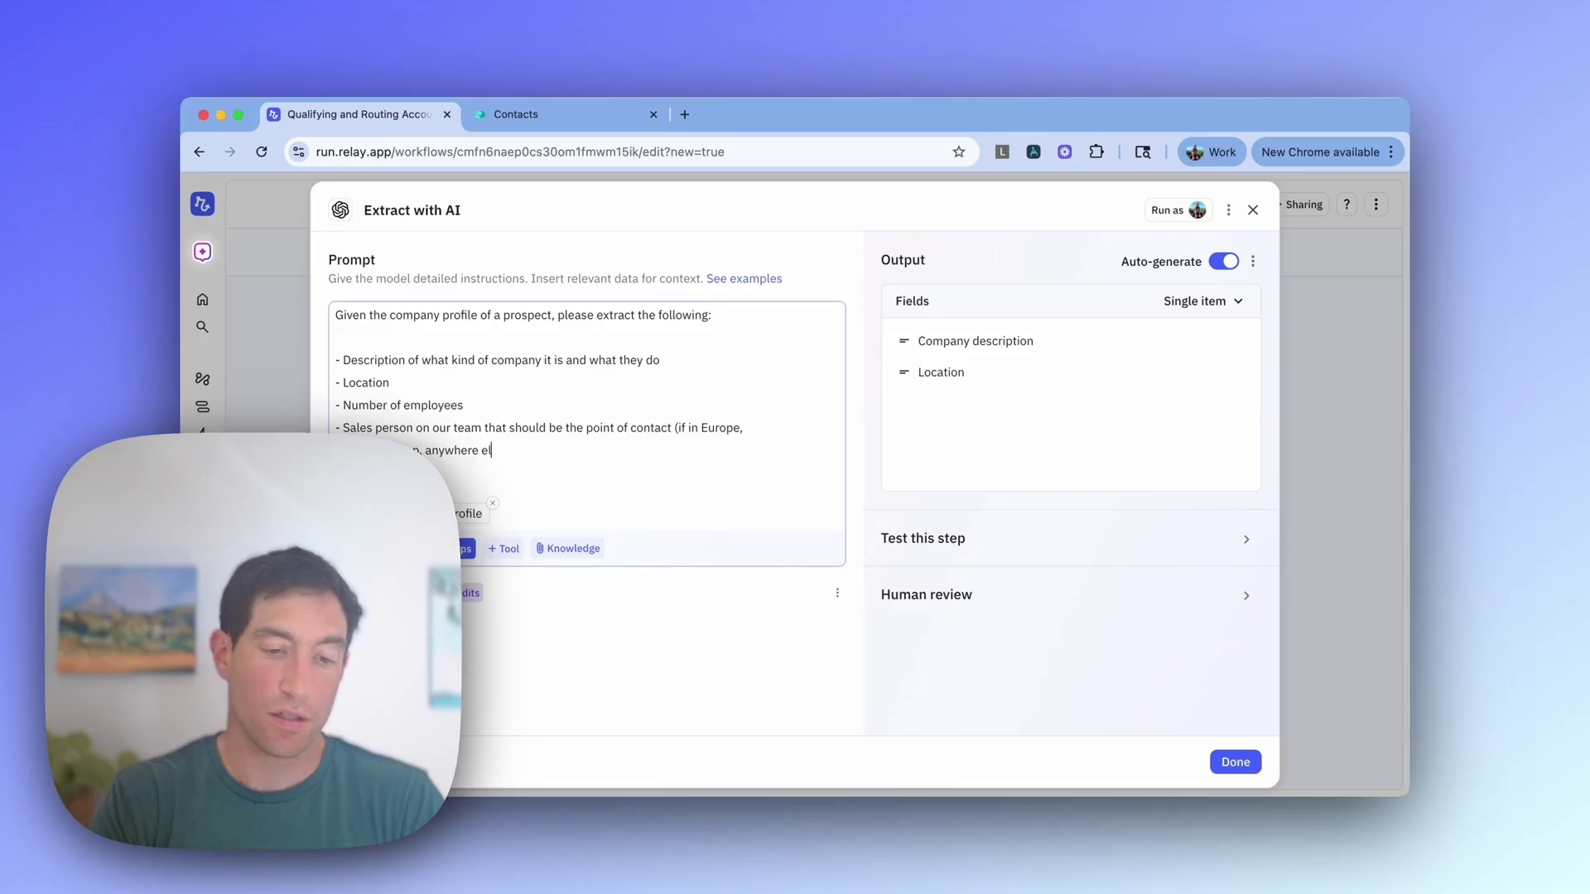
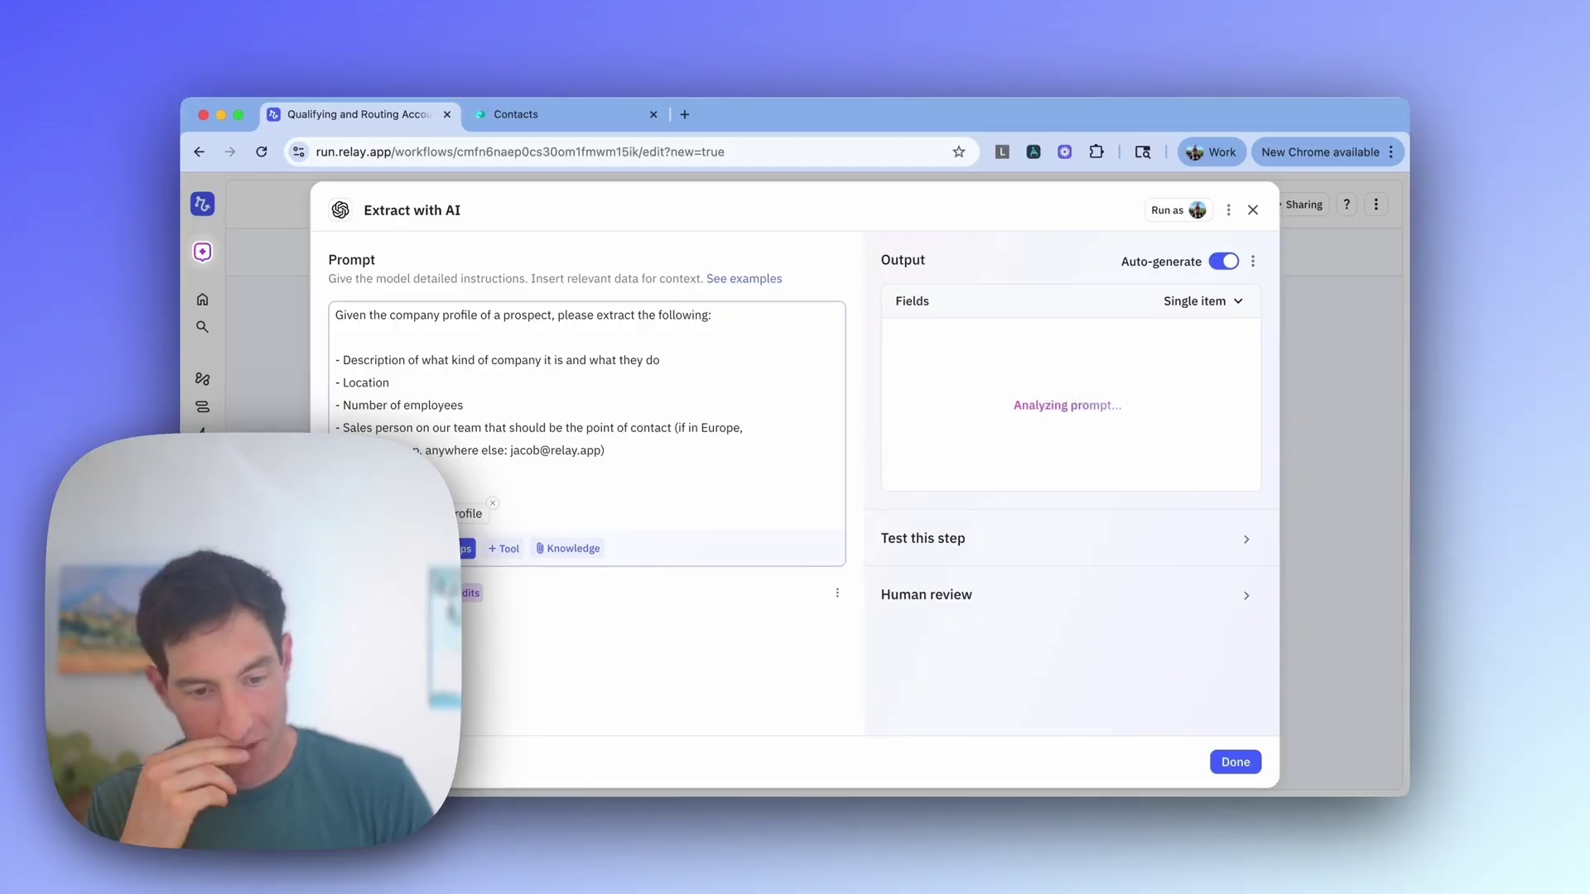
{"action": "left_click", "coordinate": [465, 405]}
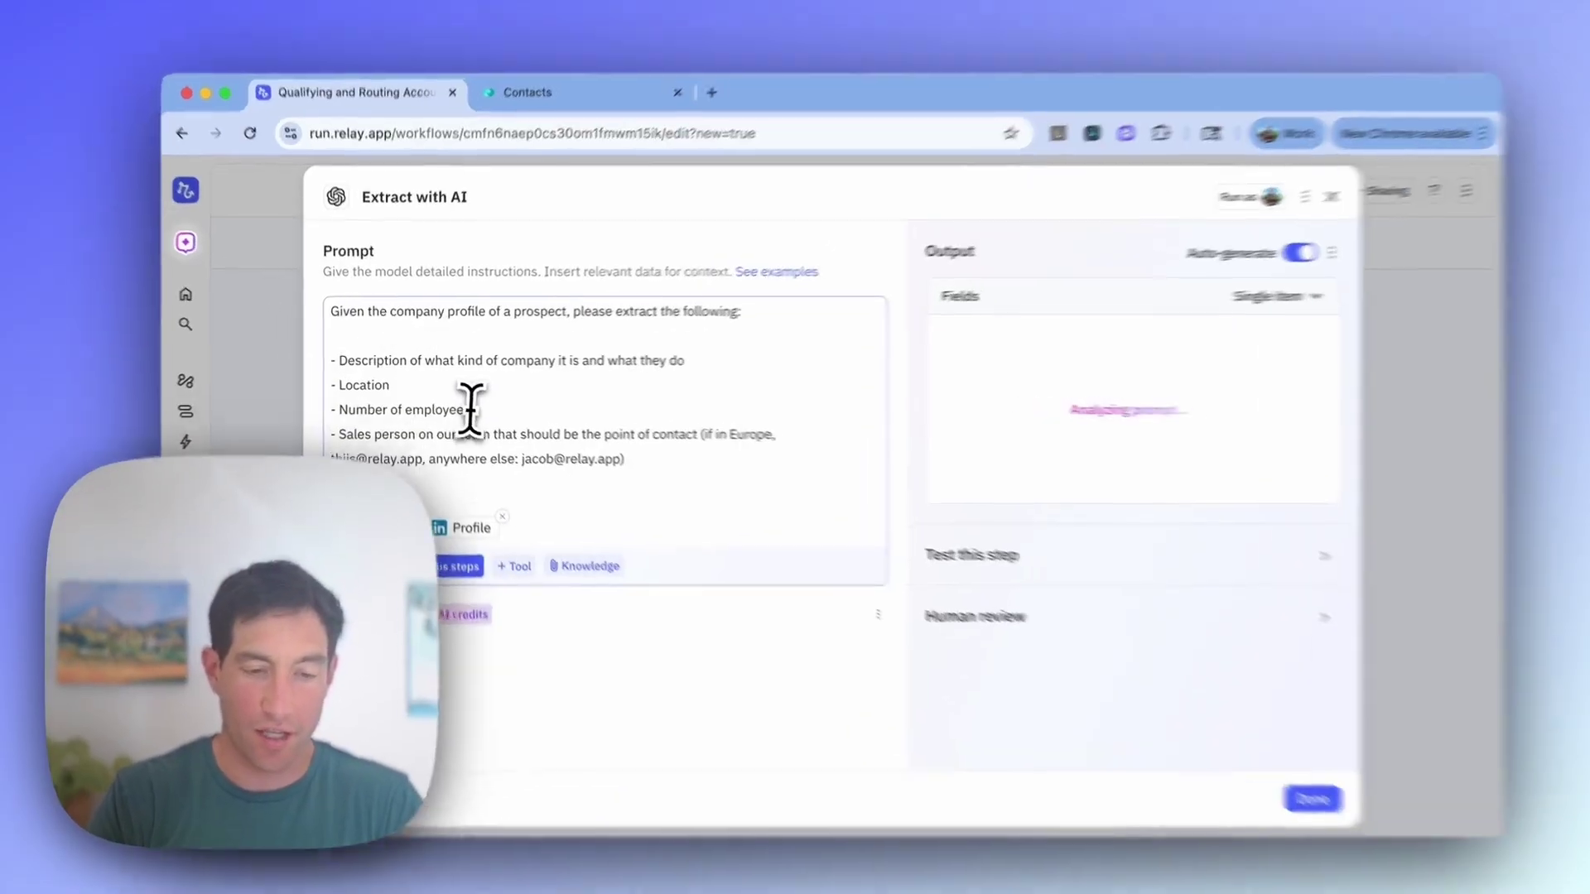
Step: Add a 'Priority (High, Medium or Low)' line favouring 20–200 employee companies using modern SaaS tools
{"action": "key", "text": "Return"}
{"action": "type", "text": "- Priority (H"}
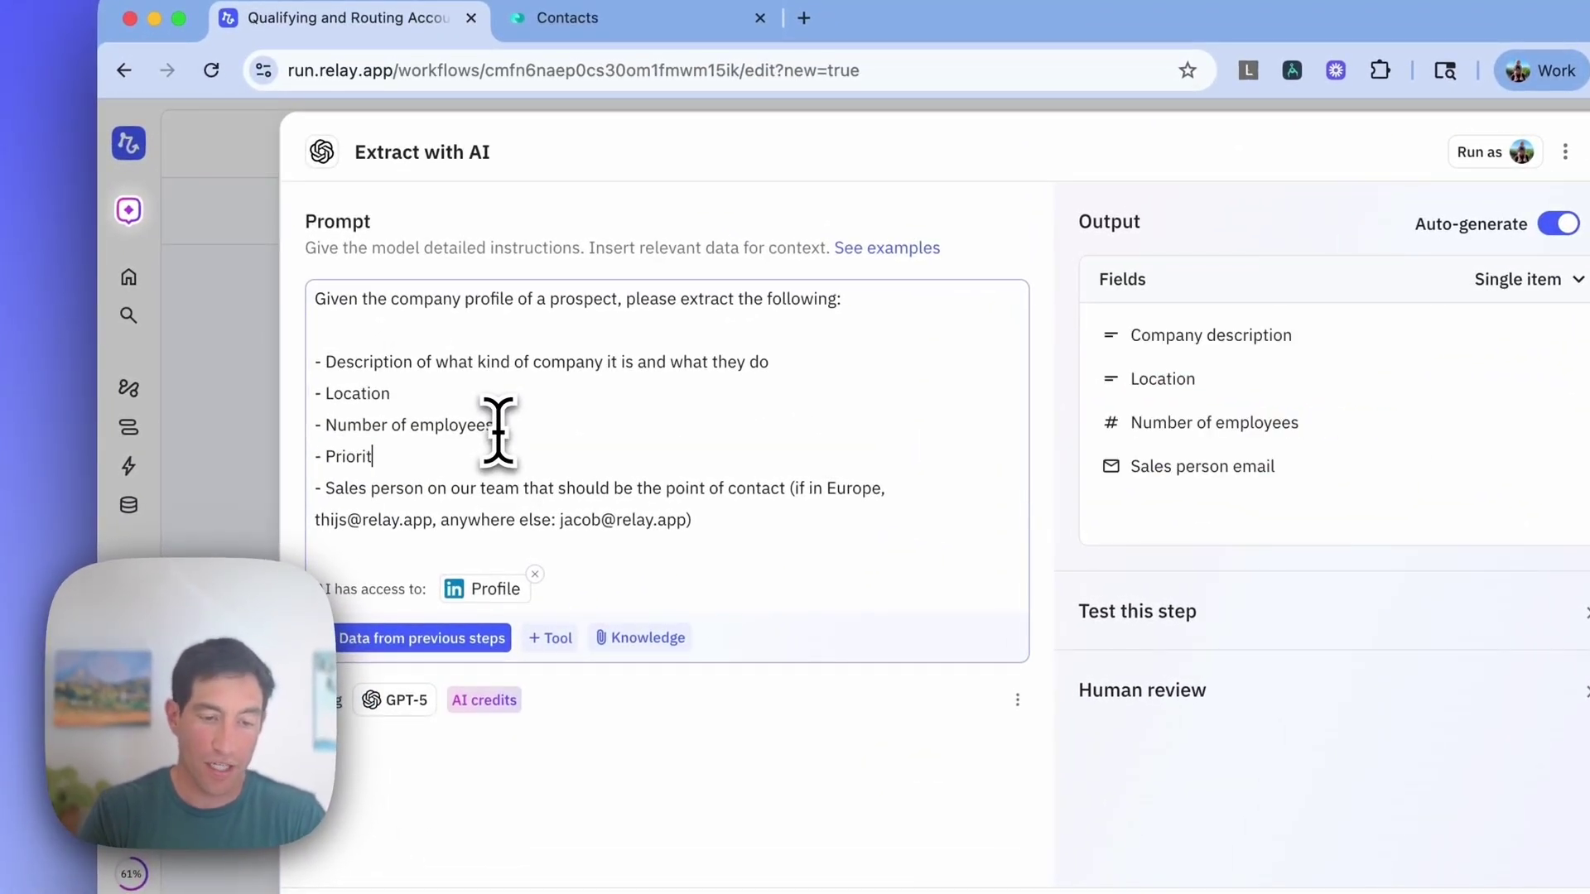
{"action": "type", "text": "igh, Medium or Low) - a"}
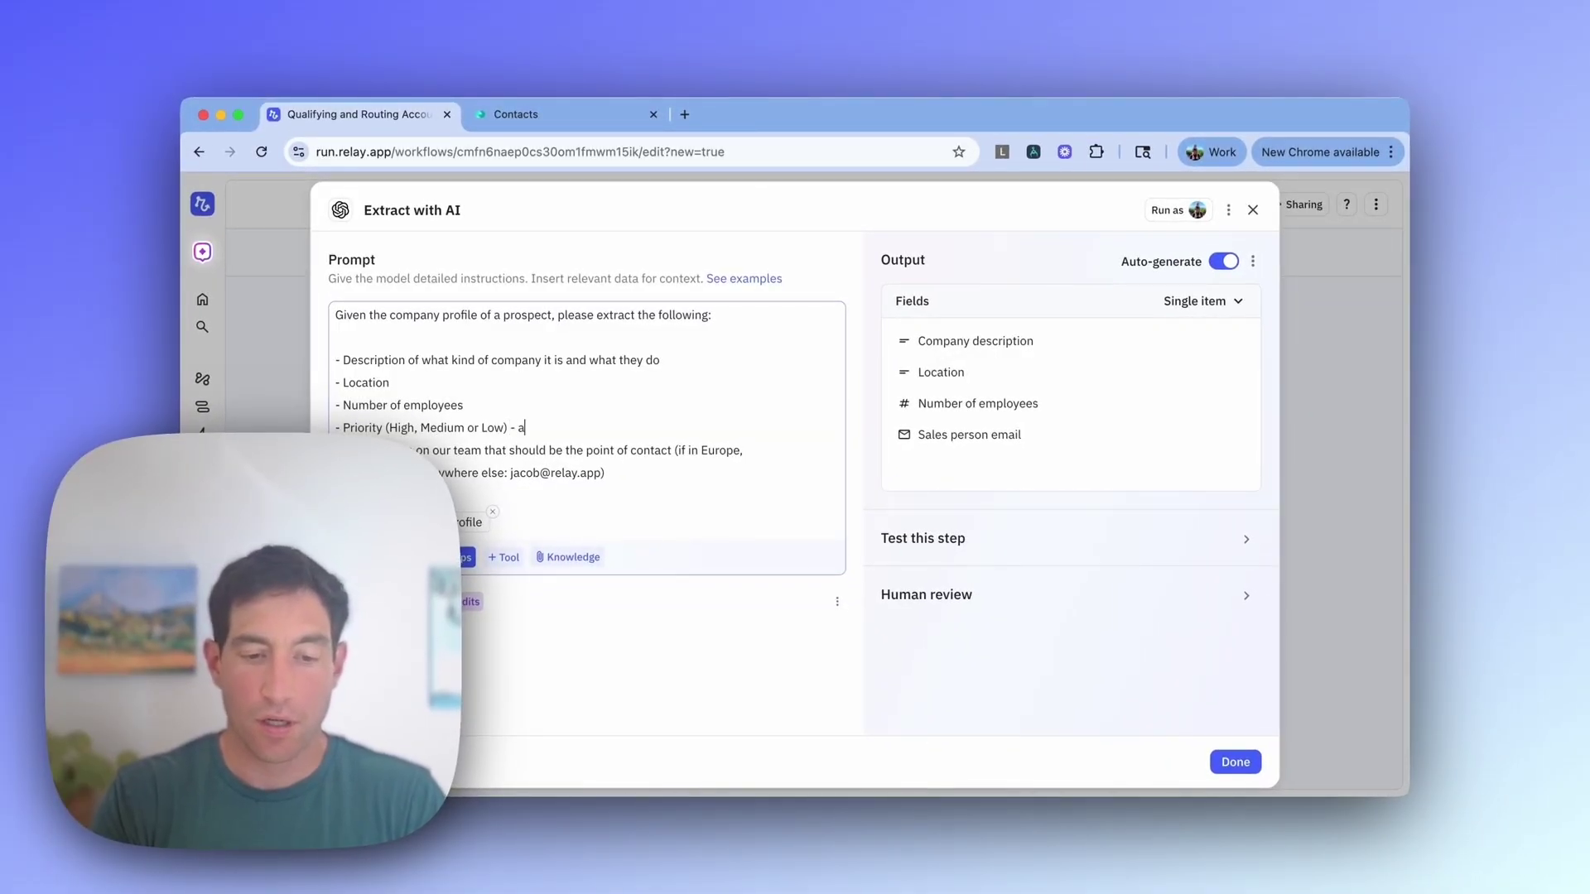
{"action": "type", "text": "re they a company with"}
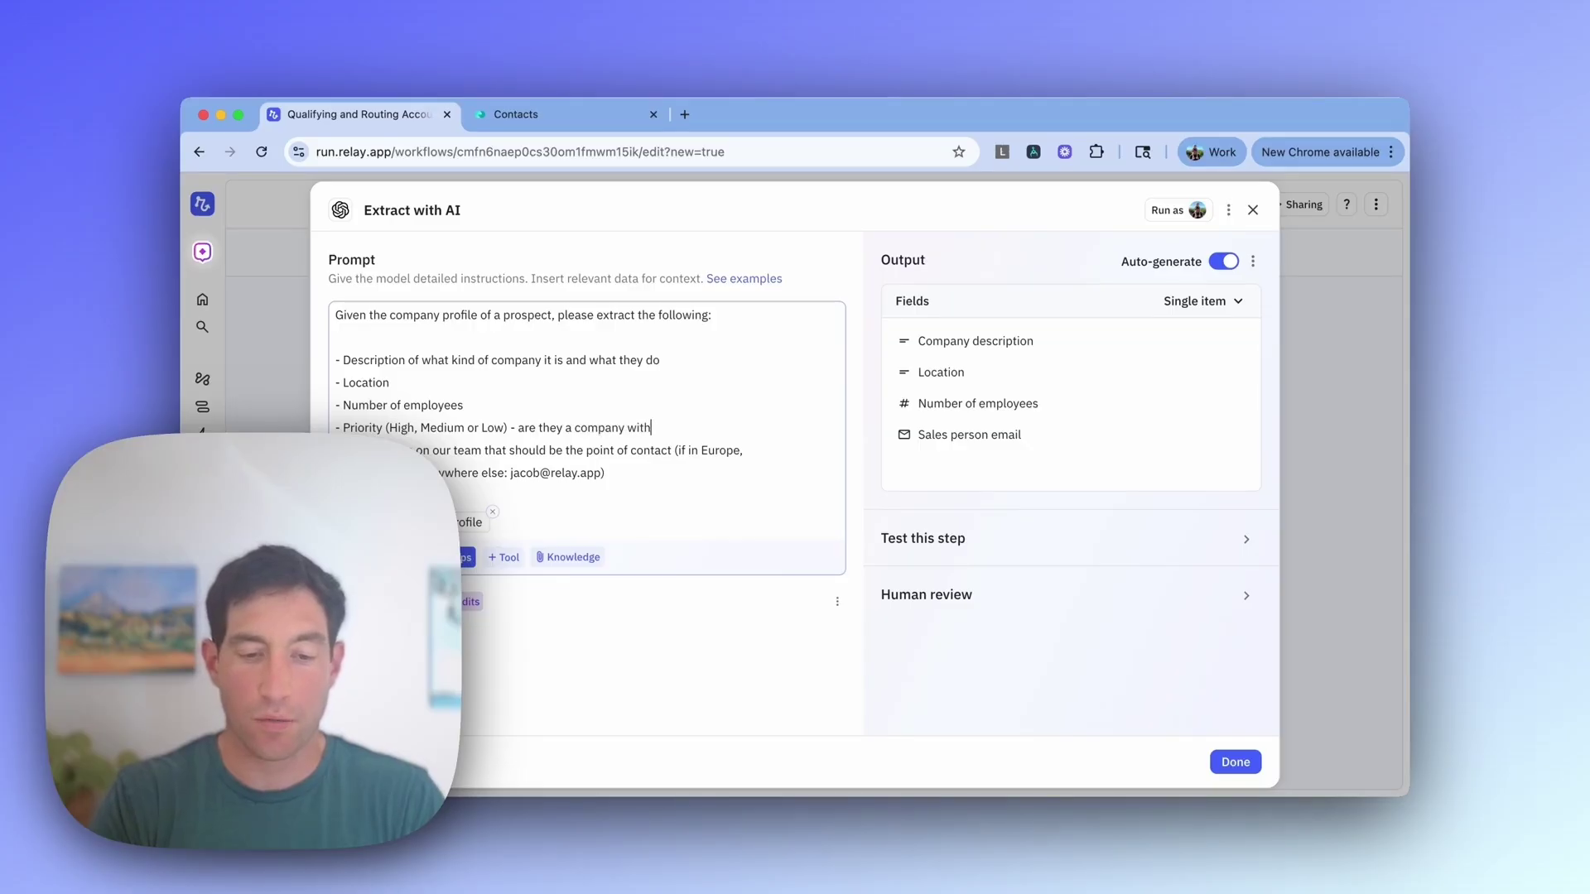
{"action": "type", "text": " between 20 and 2"}
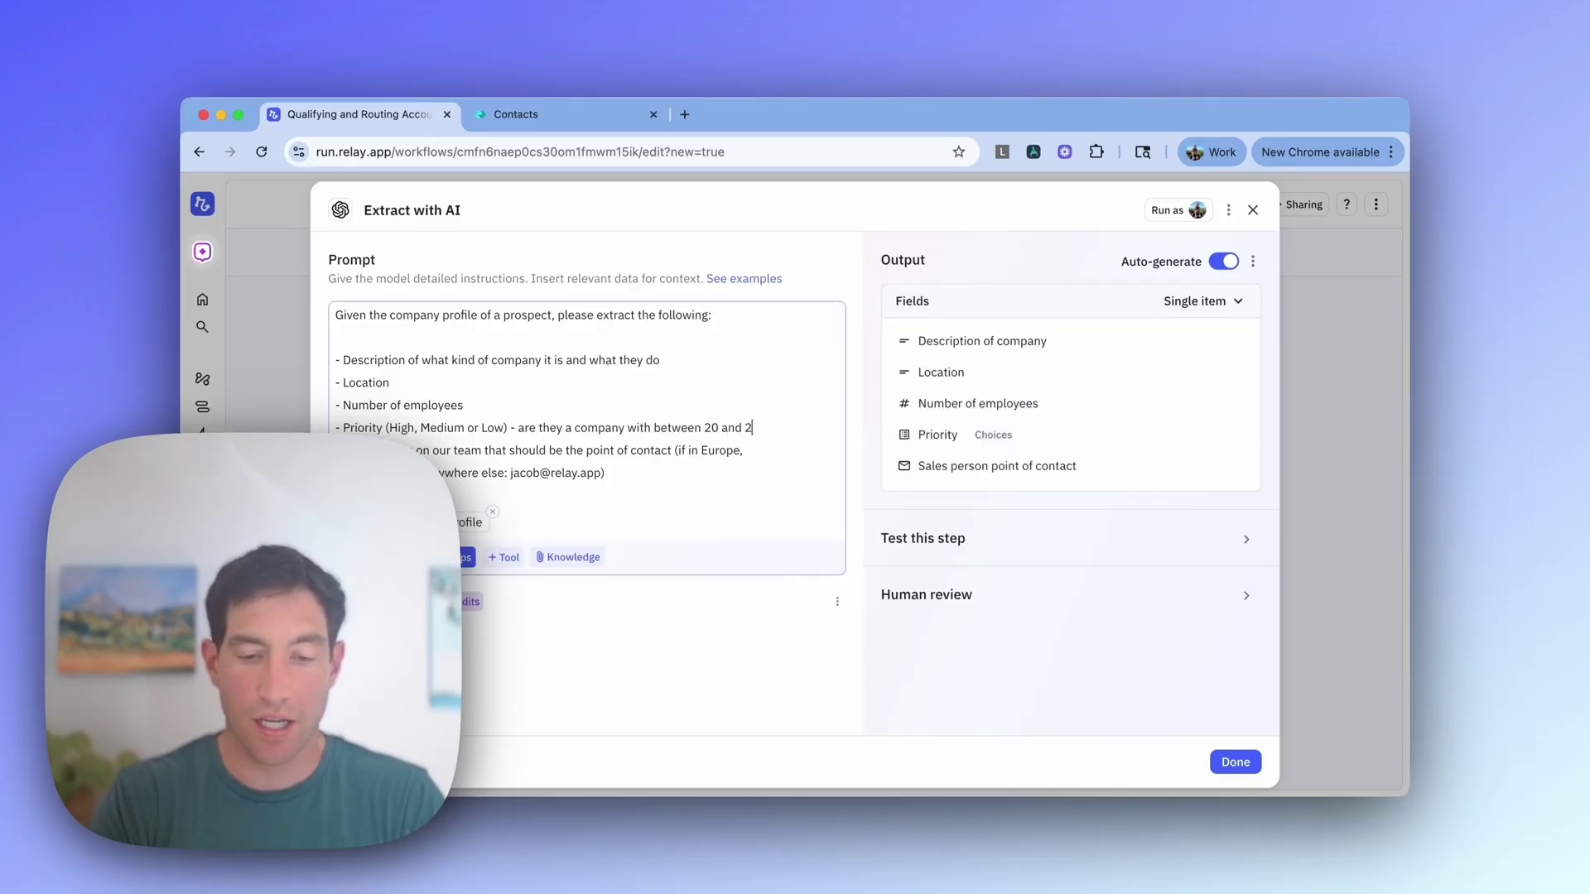
{"action": "type", "text": "00 employees"}
{"action": "key", "text": "Return"}
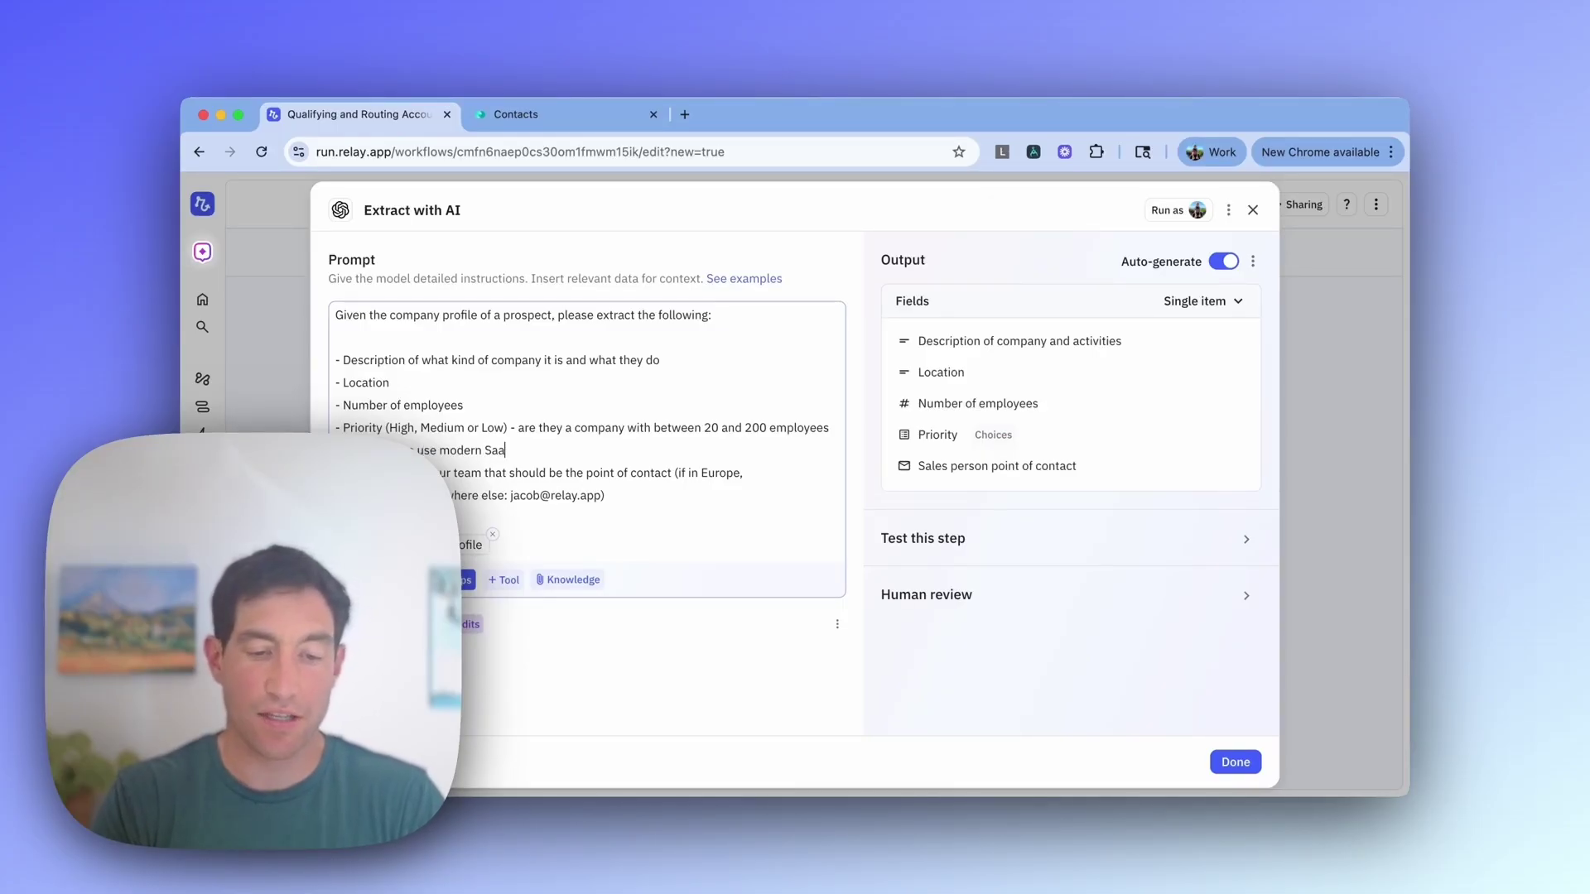
{"action": "type", "text": "s"}
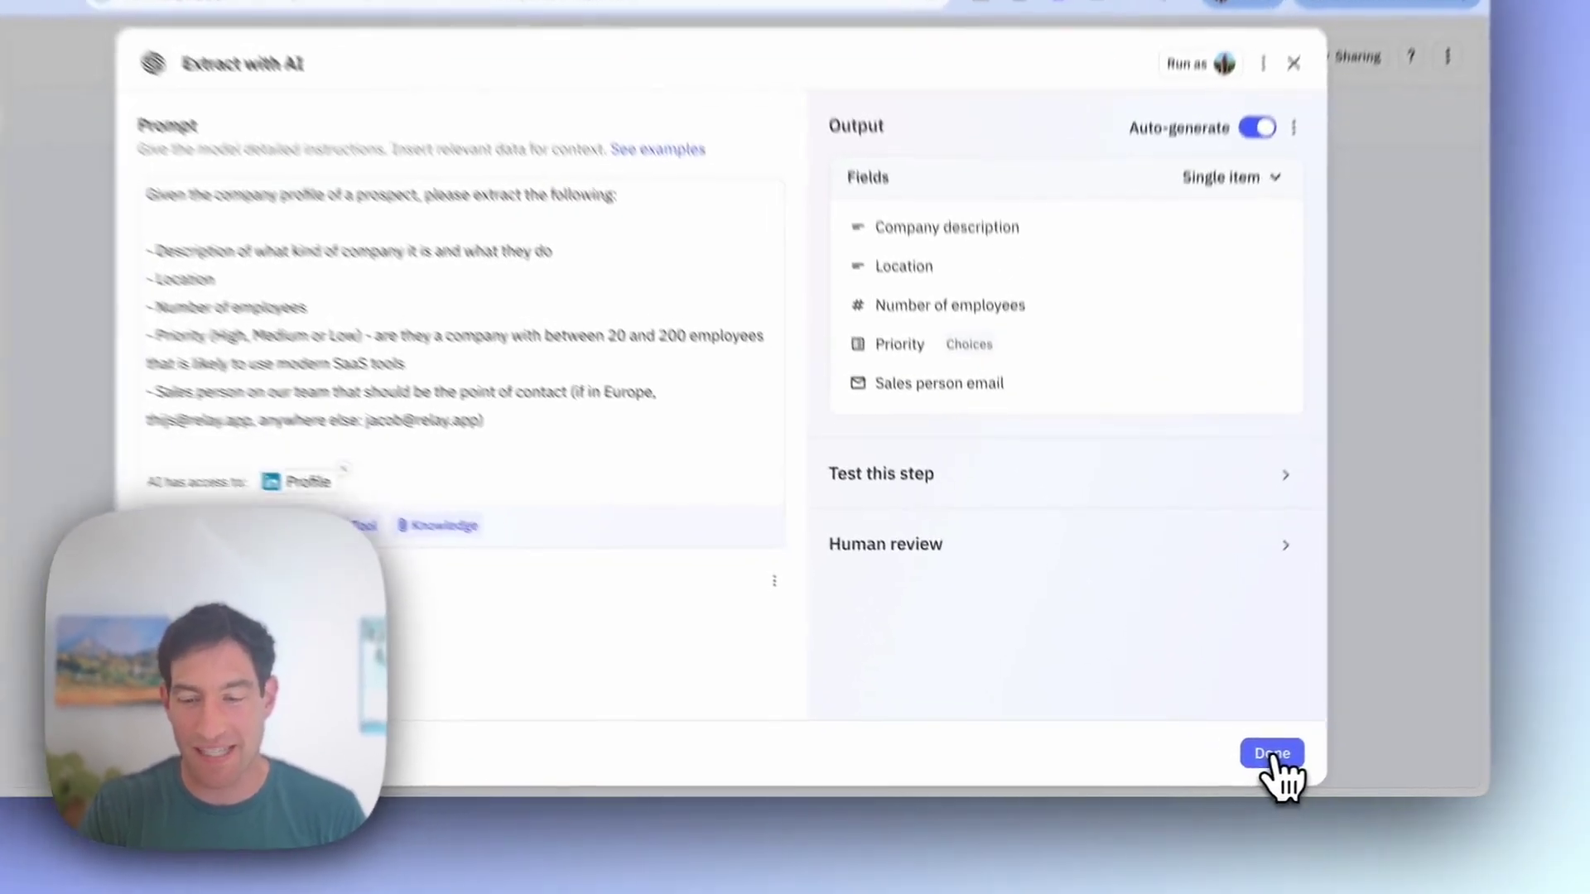
Step: Append a Monday.com 'Update item' step as step 4, updating '1 Item' from the trigger
{"action": "left_click", "coordinate": [1235, 762]}
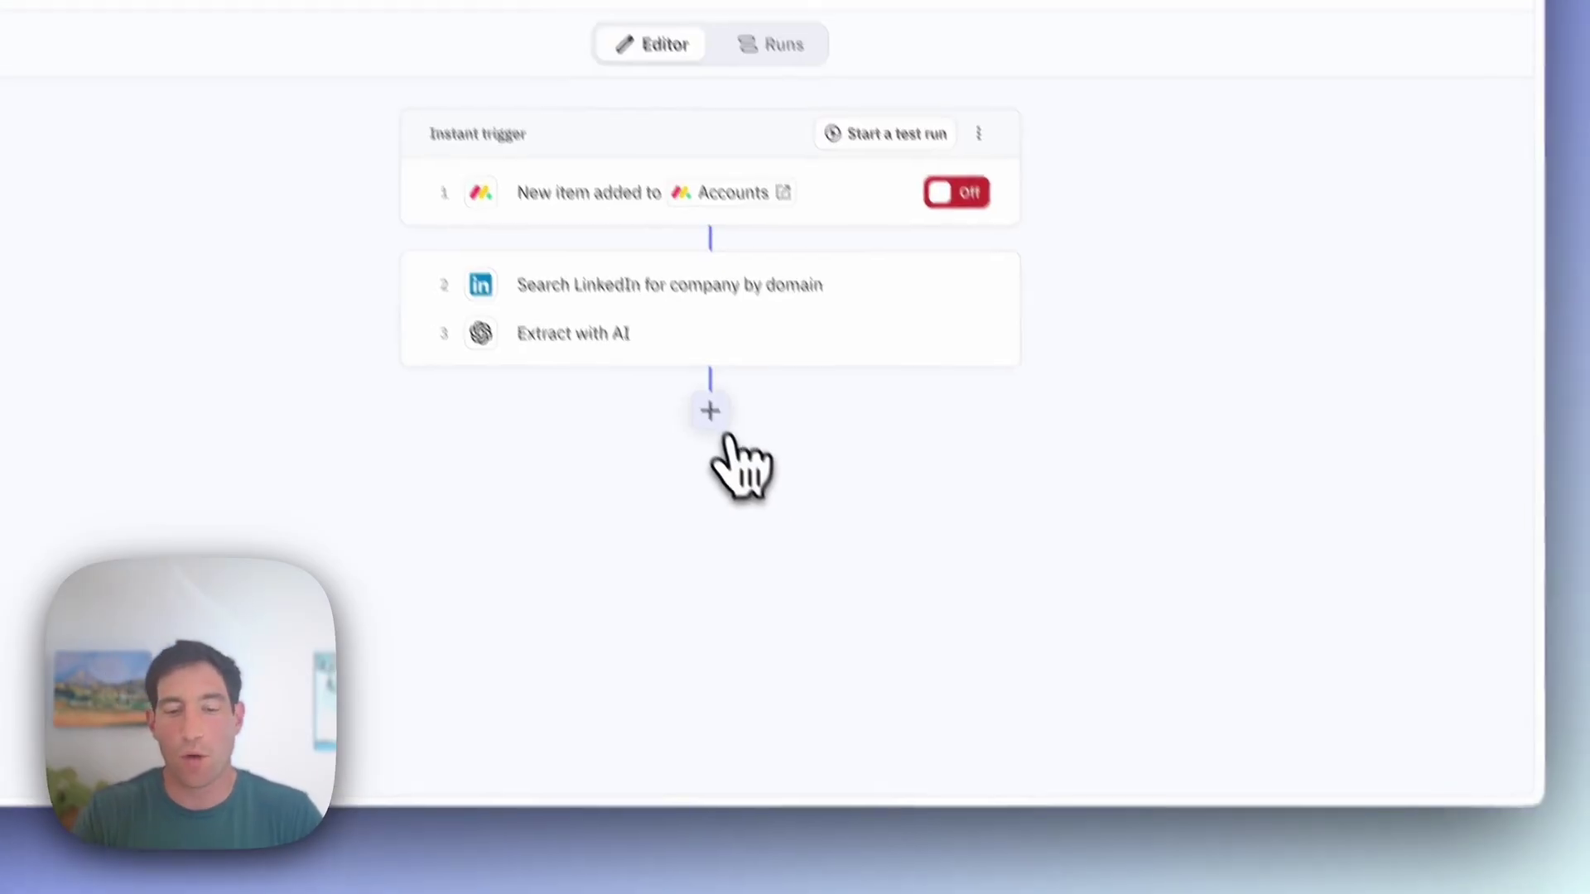
{"action": "left_click", "coordinate": [709, 411]}
{"action": "type", "text": "update item"}
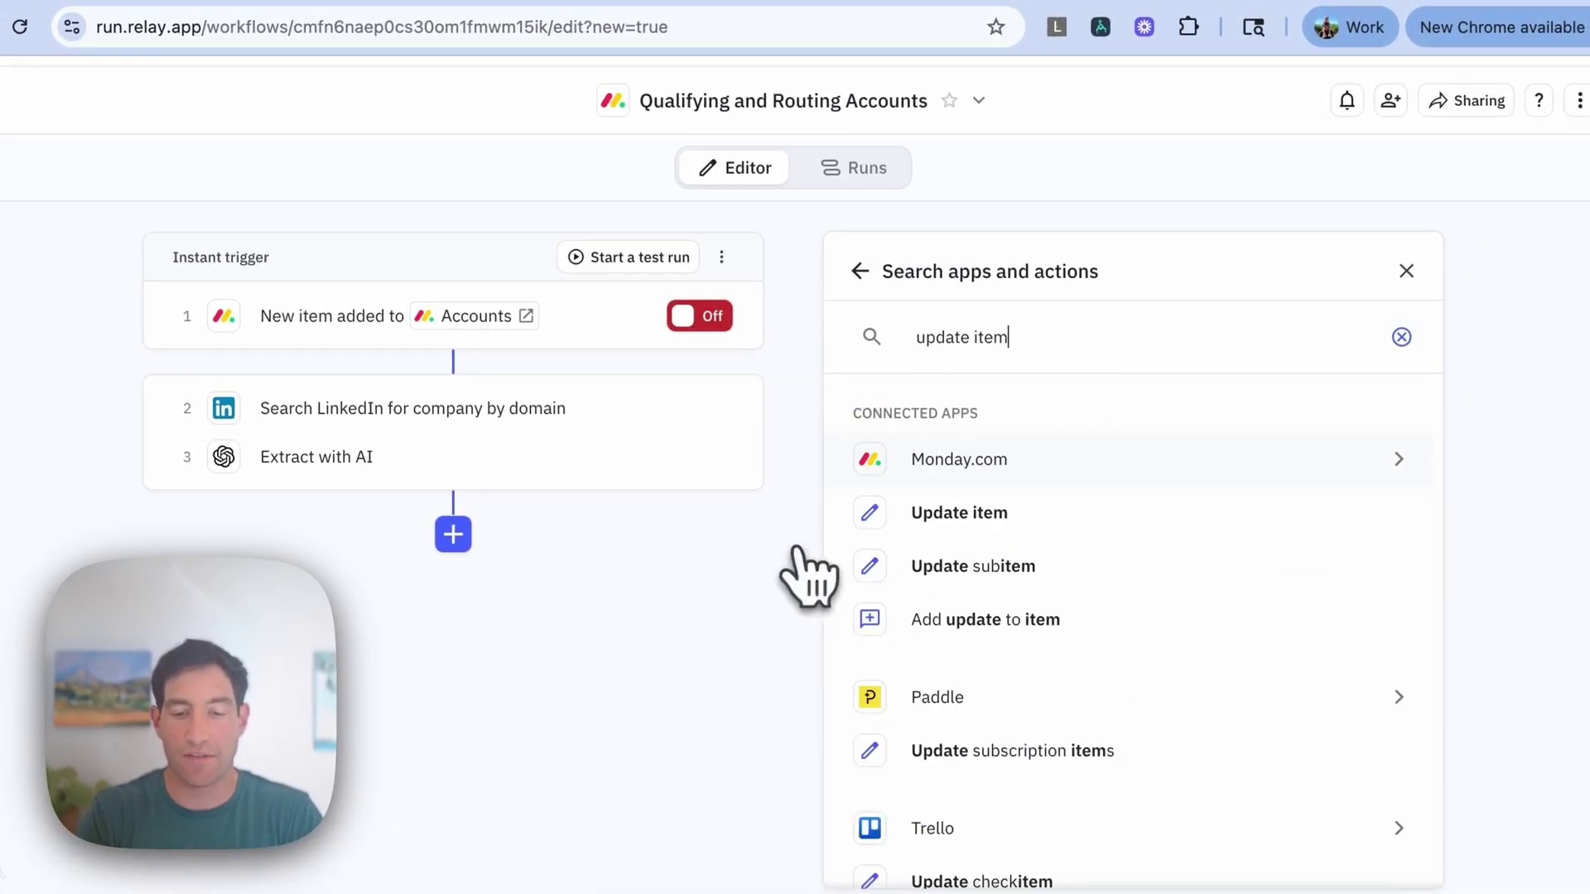
{"action": "key", "text": "Return"}
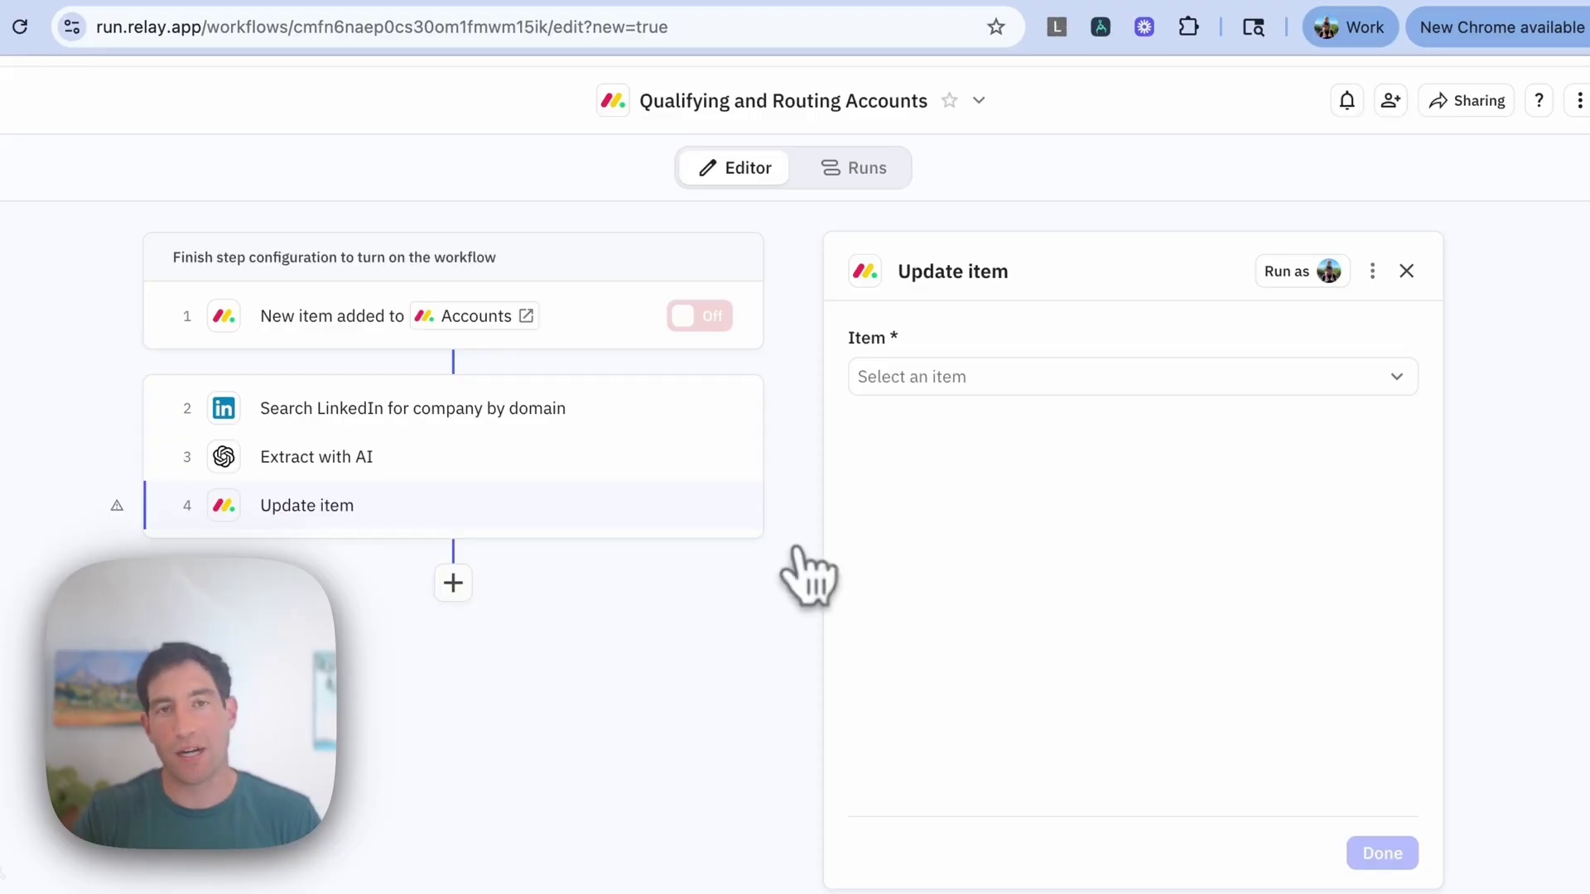
{"action": "left_click", "coordinate": [886, 377]}
{"action": "left_click", "coordinate": [940, 534]}
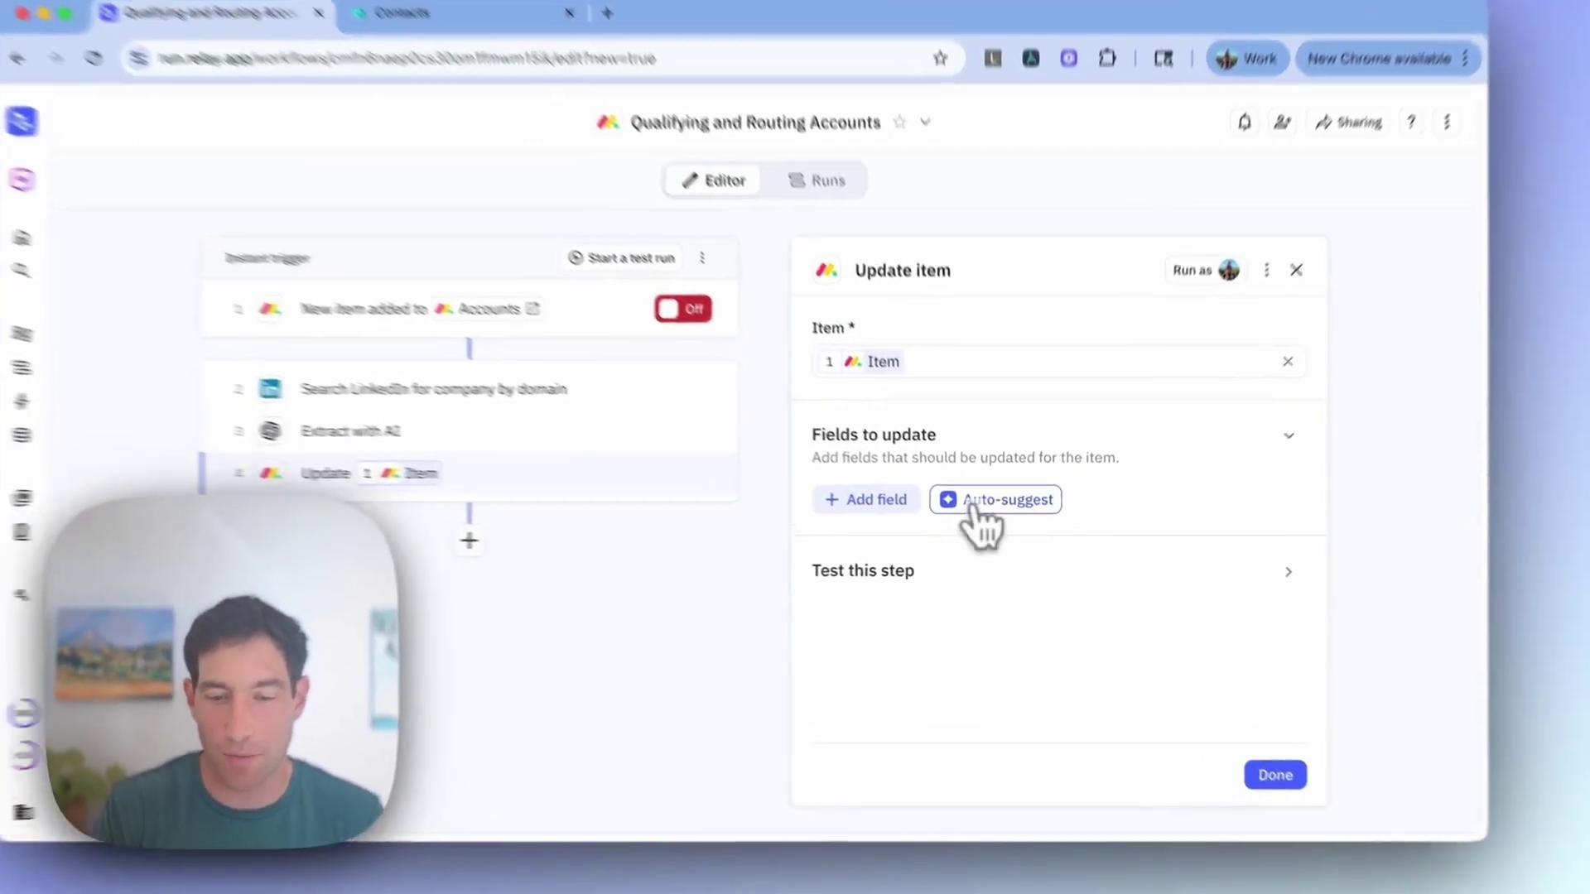
Step: Auto-suggest the eight Monday field mappings from LinkedIn and AI outputs, review them, and finish the step
{"action": "left_click", "coordinate": [985, 519]}
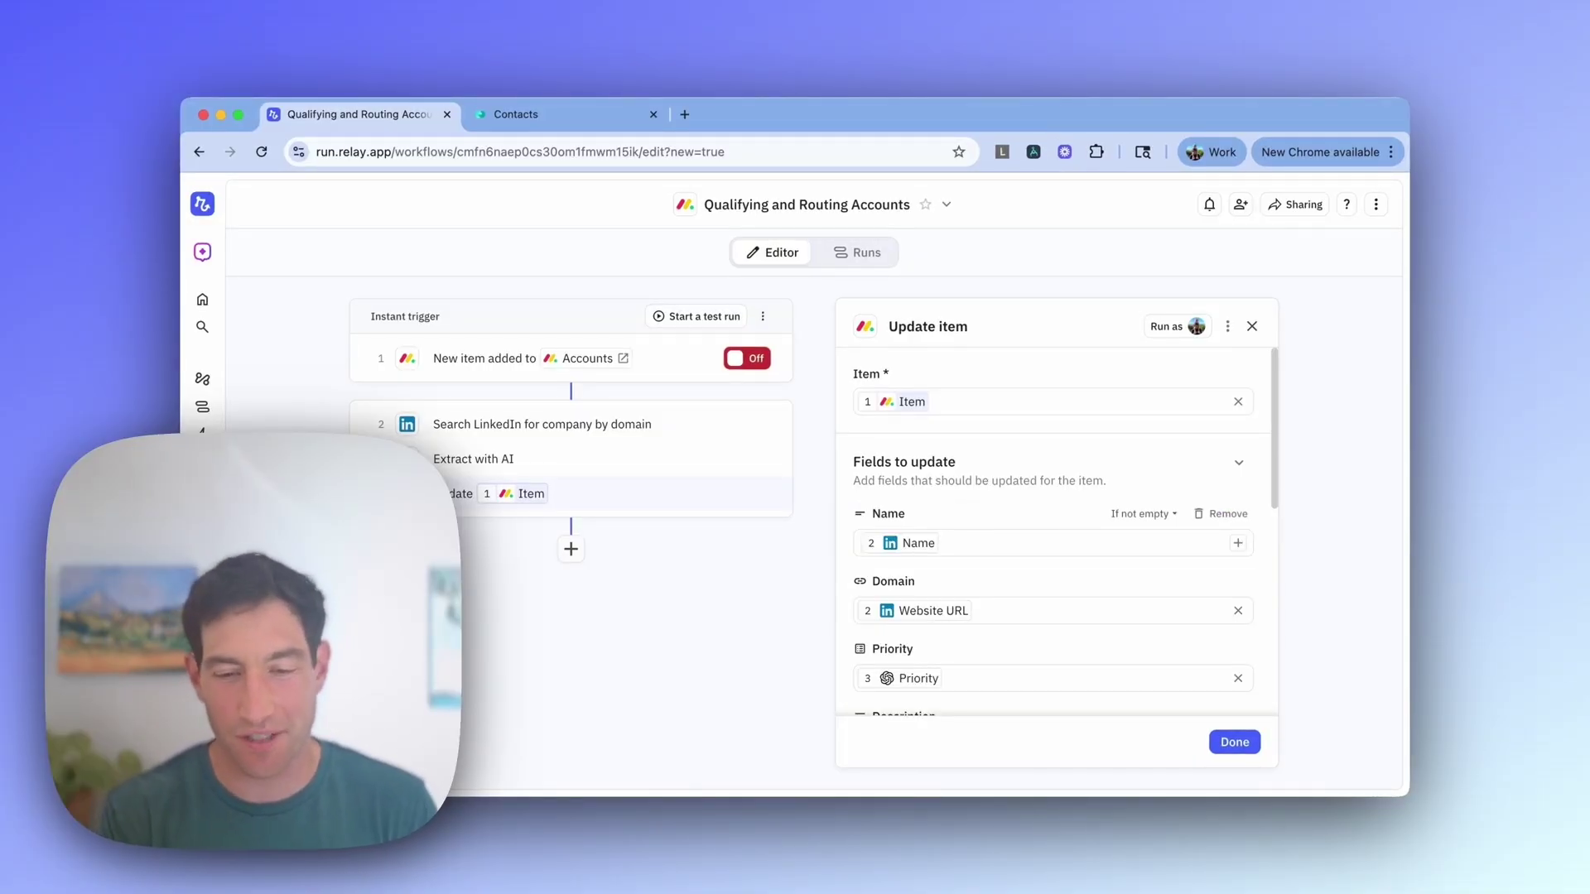
{"action": "scroll", "coordinate": [990, 549], "scroll_direction": "down", "scroll_amount": 2}
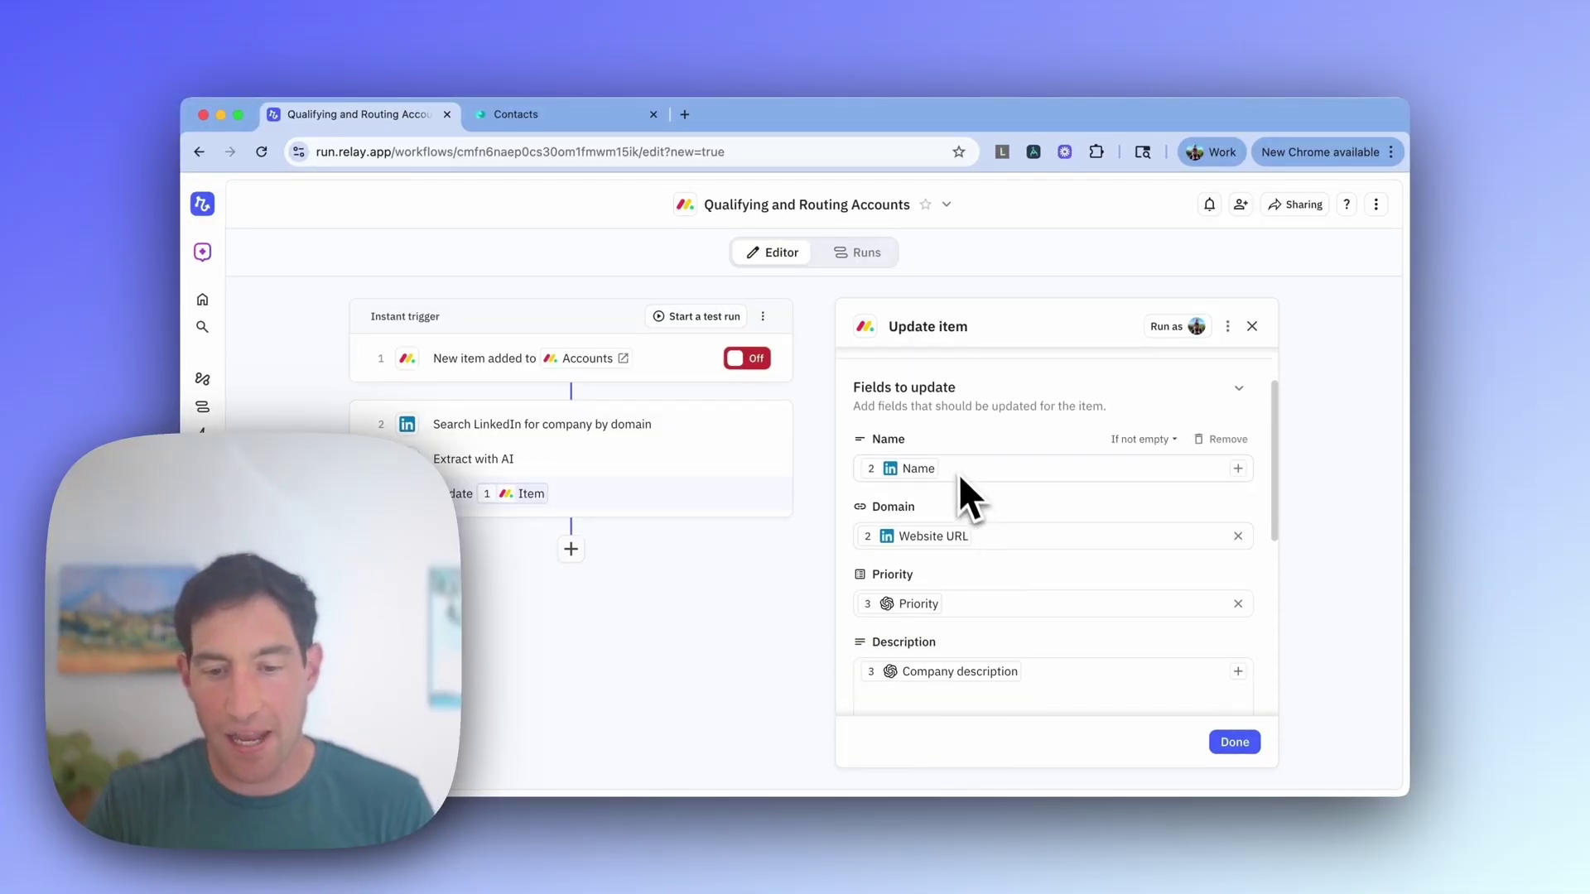
{"action": "scroll", "coordinate": [974, 527], "scroll_direction": "down", "scroll_amount": 2}
{"action": "scroll", "coordinate": [972, 529], "scroll_direction": "down", "scroll_amount": 1}
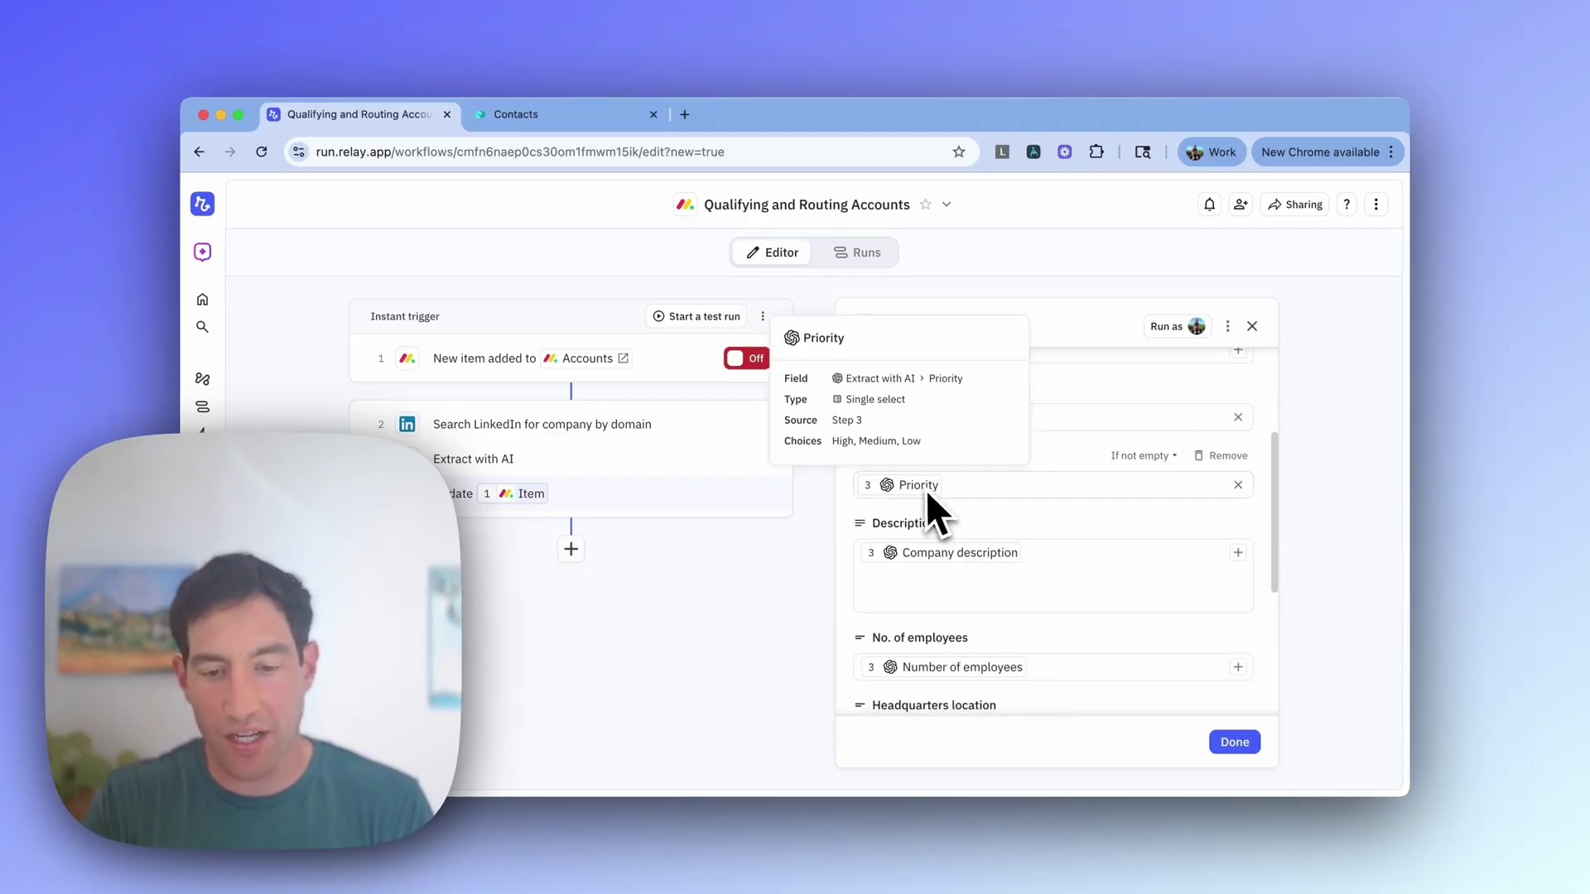
{"action": "scroll", "coordinate": [993, 551], "scroll_direction": "down", "scroll_amount": 2}
{"action": "scroll", "coordinate": [1043, 579], "scroll_direction": "down", "scroll_amount": 2}
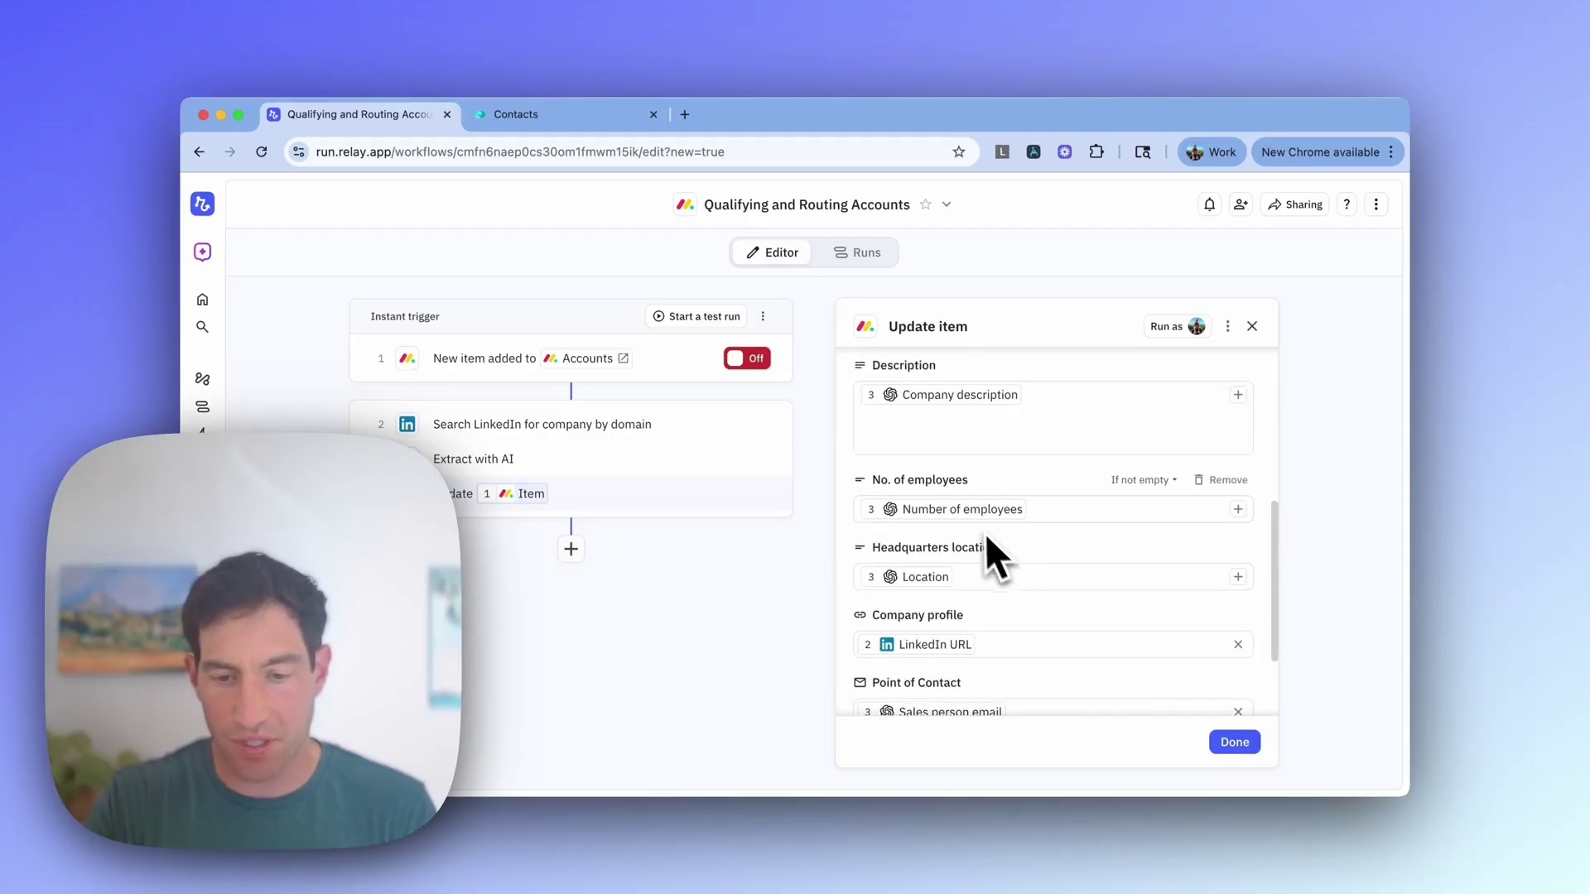
{"action": "mouse_move", "coordinate": [960, 518]}
{"action": "scroll", "coordinate": [960, 519], "scroll_direction": "down", "scroll_amount": 2}
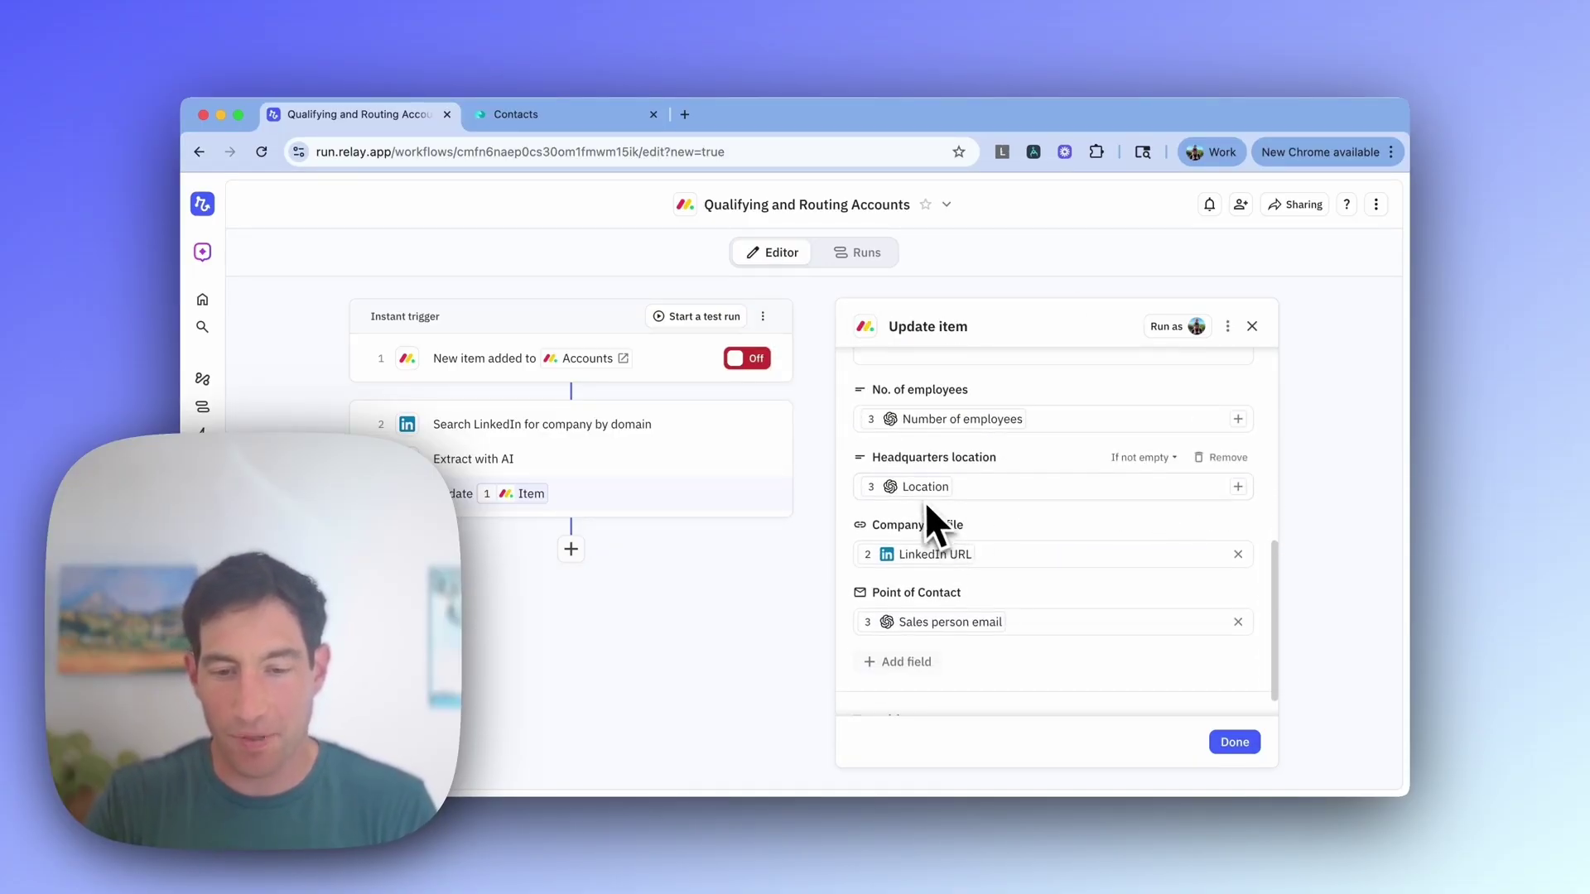
{"action": "mouse_move", "coordinate": [922, 494]}
{"action": "scroll", "coordinate": [923, 495], "scroll_direction": "down", "scroll_amount": 1}
{"action": "mouse_move", "coordinate": [925, 593]}
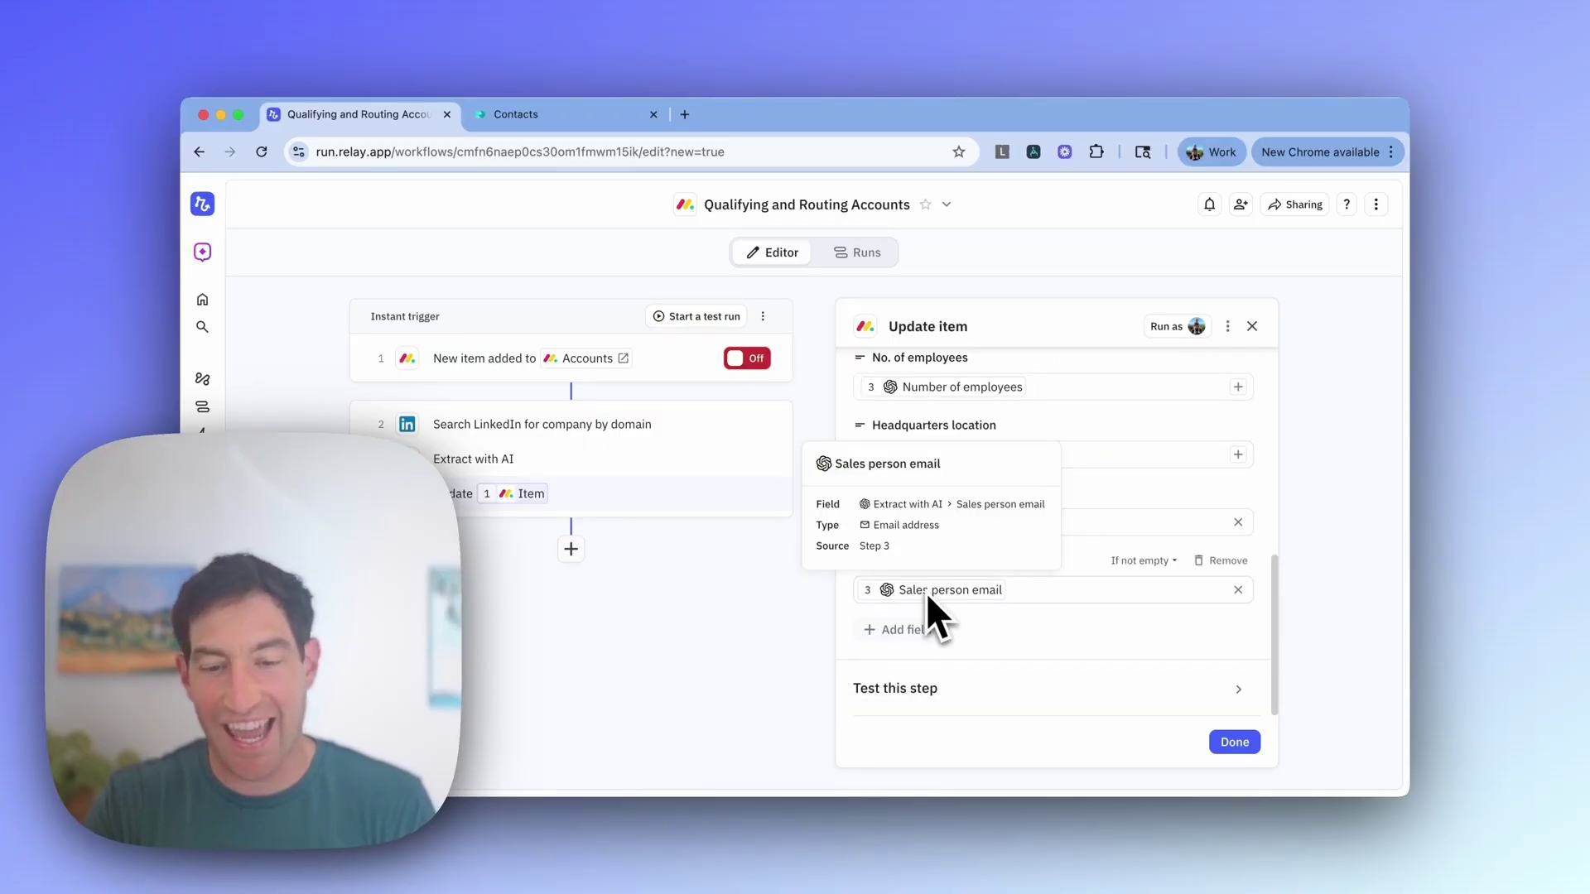
{"action": "scroll", "coordinate": [1121, 583], "scroll_direction": "up", "scroll_amount": 10}
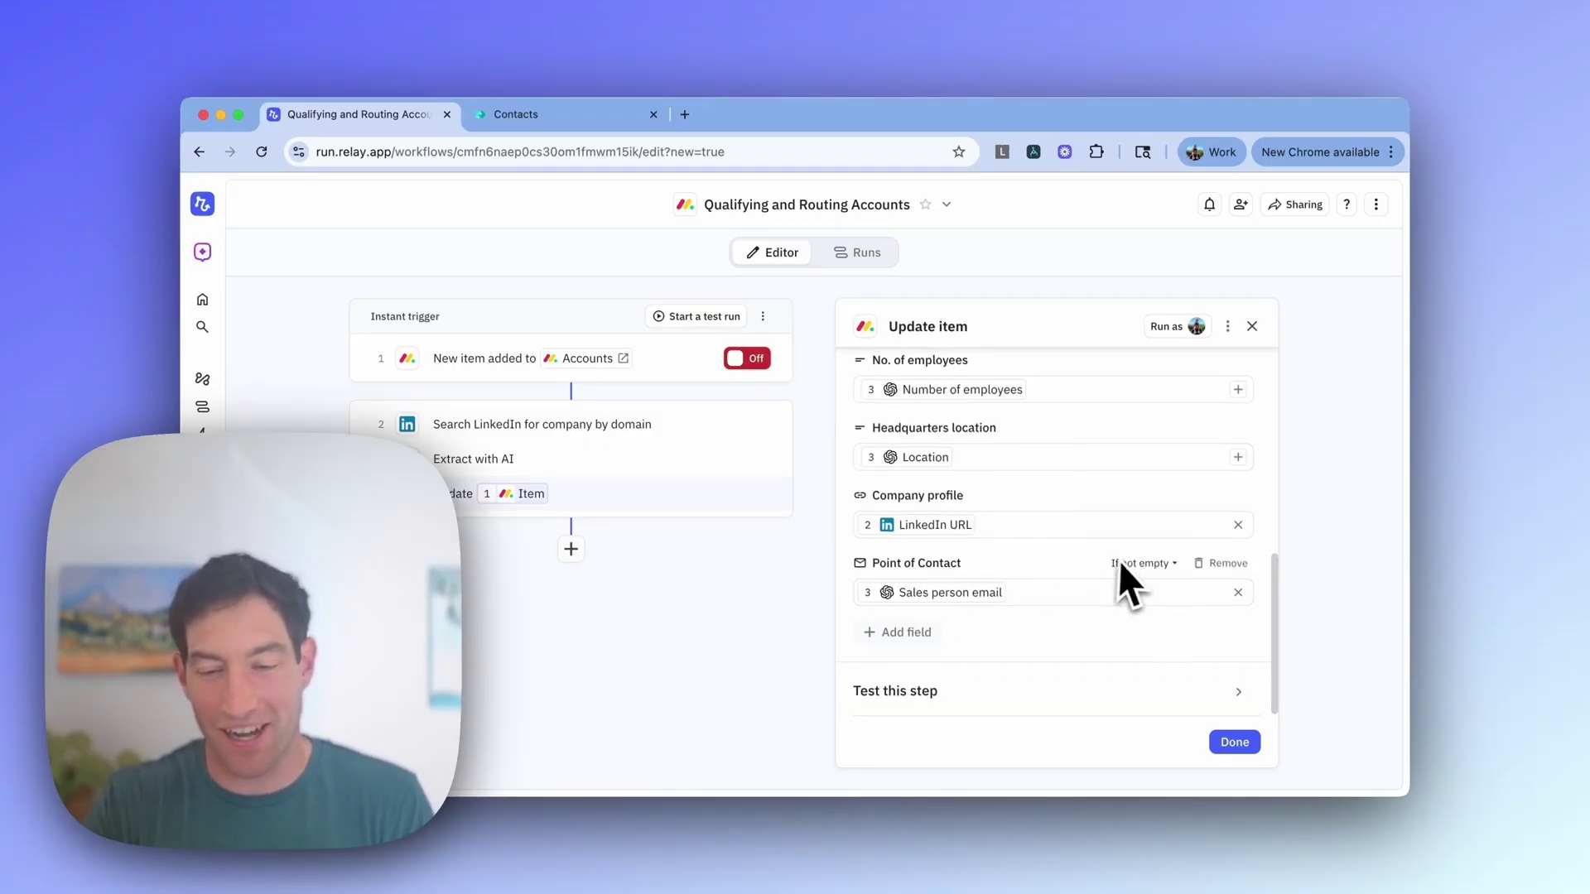
{"action": "scroll", "coordinate": [1128, 560], "scroll_direction": "down", "scroll_amount": 3}
{"action": "scroll", "coordinate": [1127, 559], "scroll_direction": "up", "scroll_amount": 3}
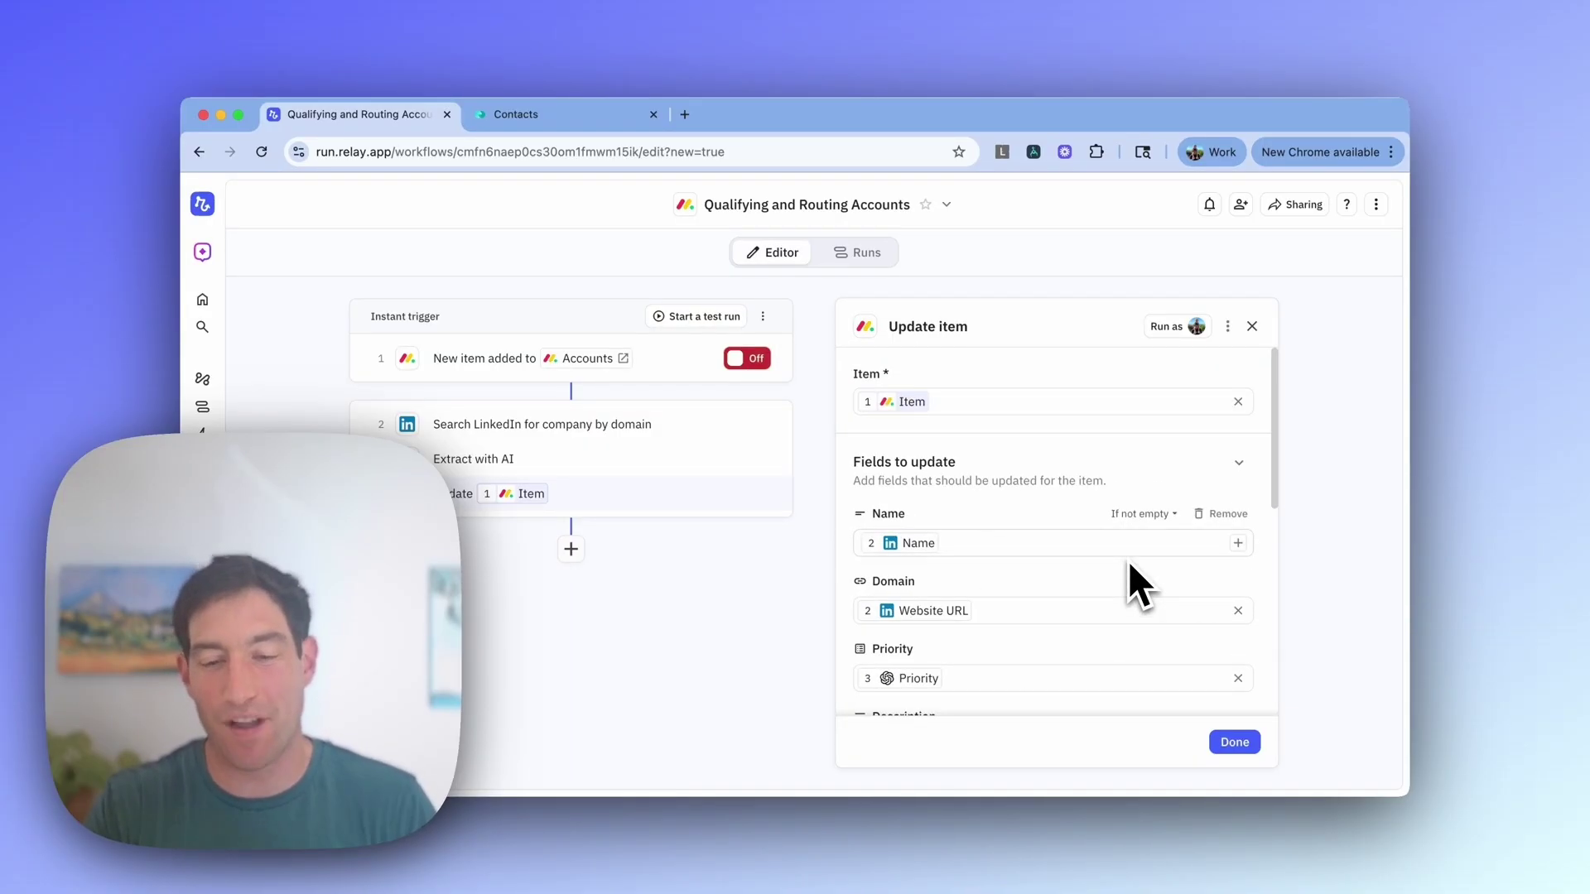
{"action": "scroll", "coordinate": [1128, 560], "scroll_direction": "down", "scroll_amount": 3}
{"action": "scroll", "coordinate": [1128, 560], "scroll_direction": "down", "scroll_amount": 4}
{"action": "scroll", "coordinate": [1128, 559], "scroll_direction": "up", "scroll_amount": 10}
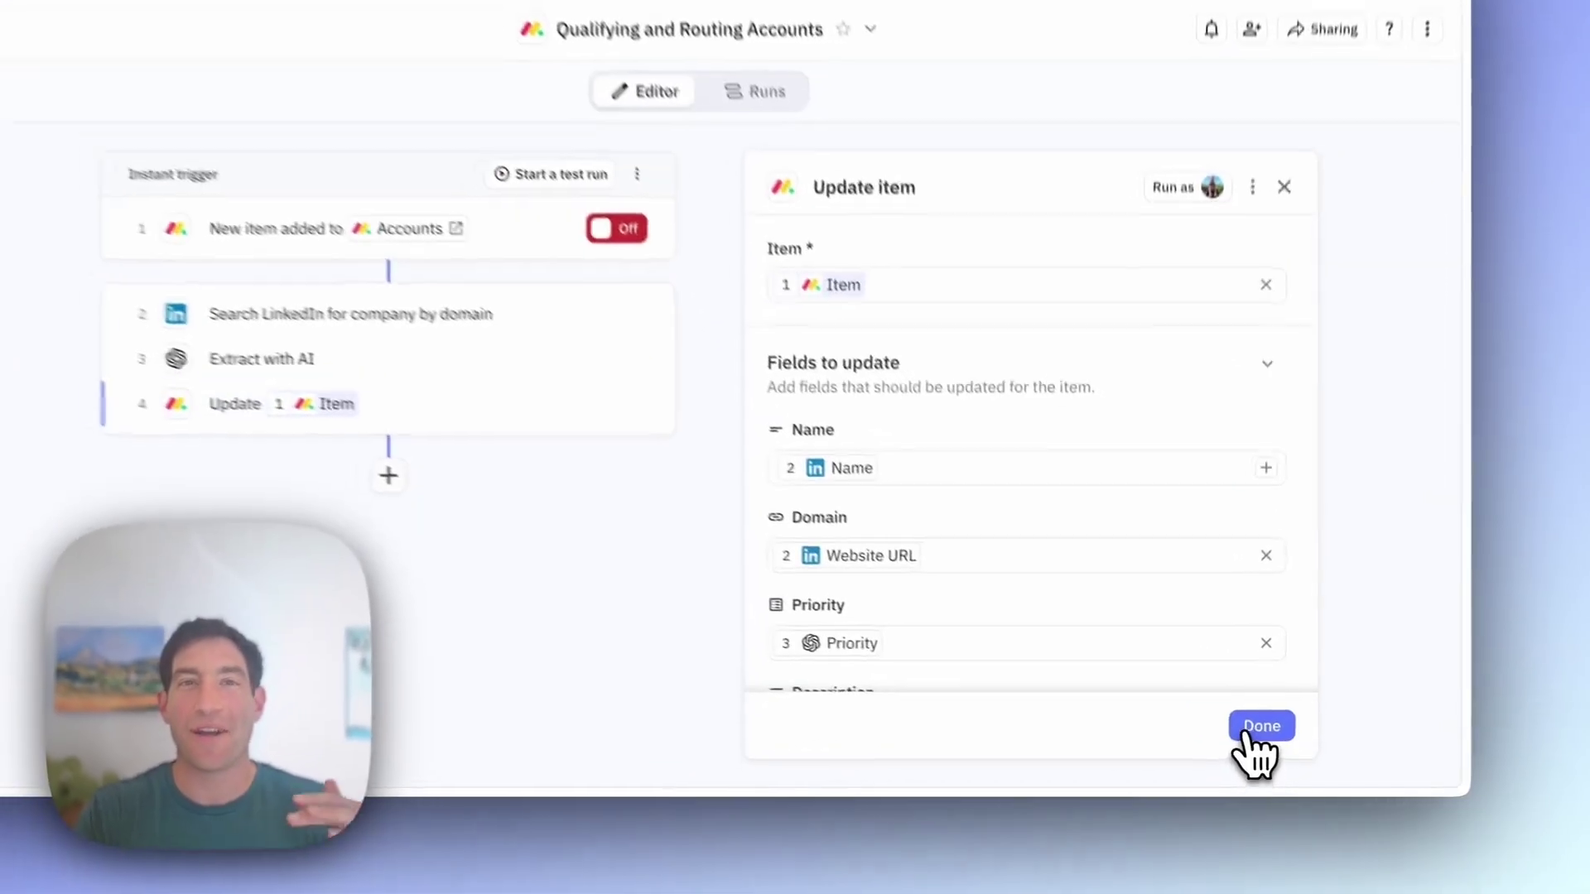
{"action": "left_click", "coordinate": [1235, 743]}
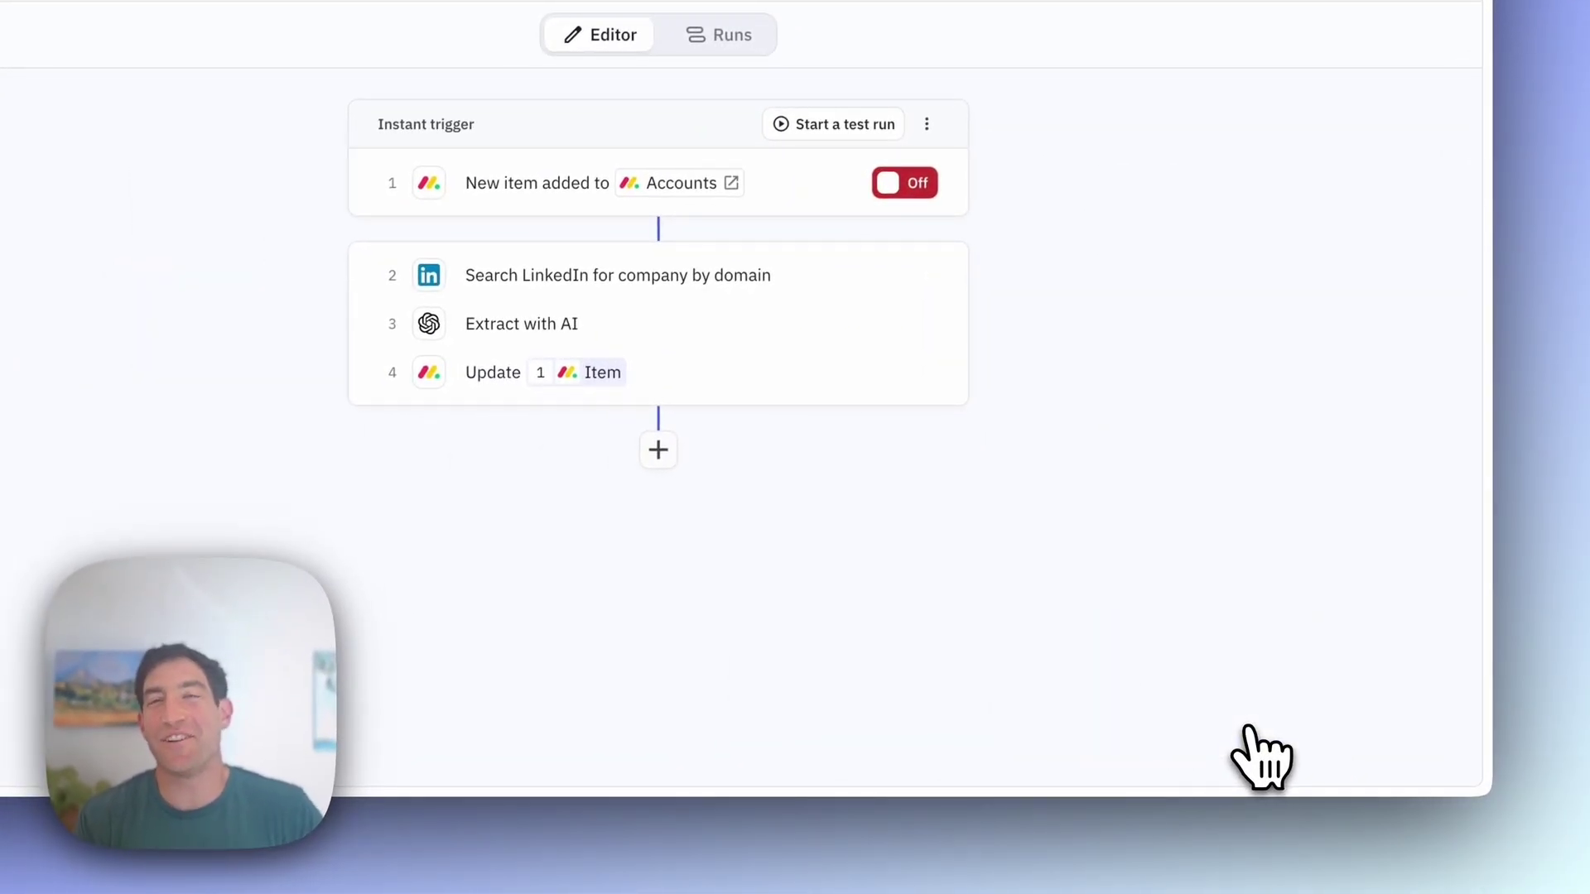